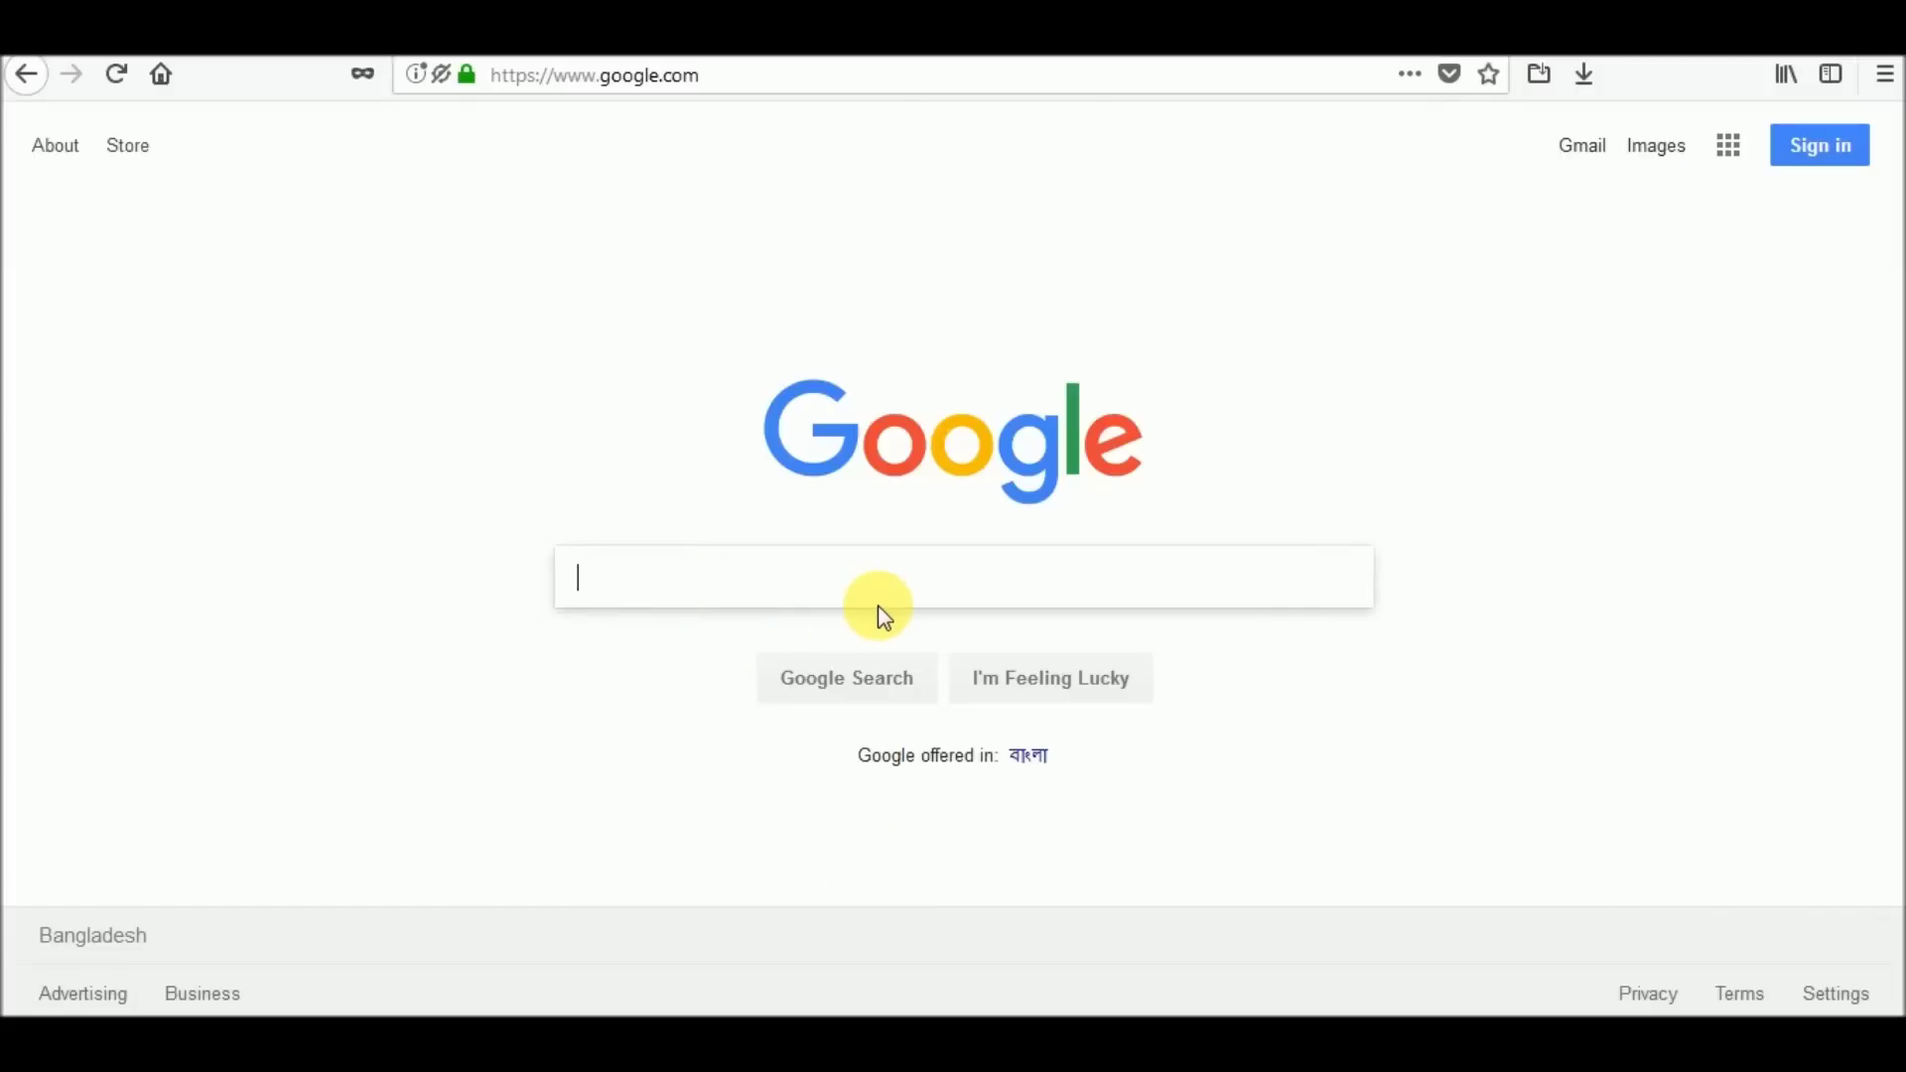
- Enter 'spss software free download' in the Google search box
type("s")
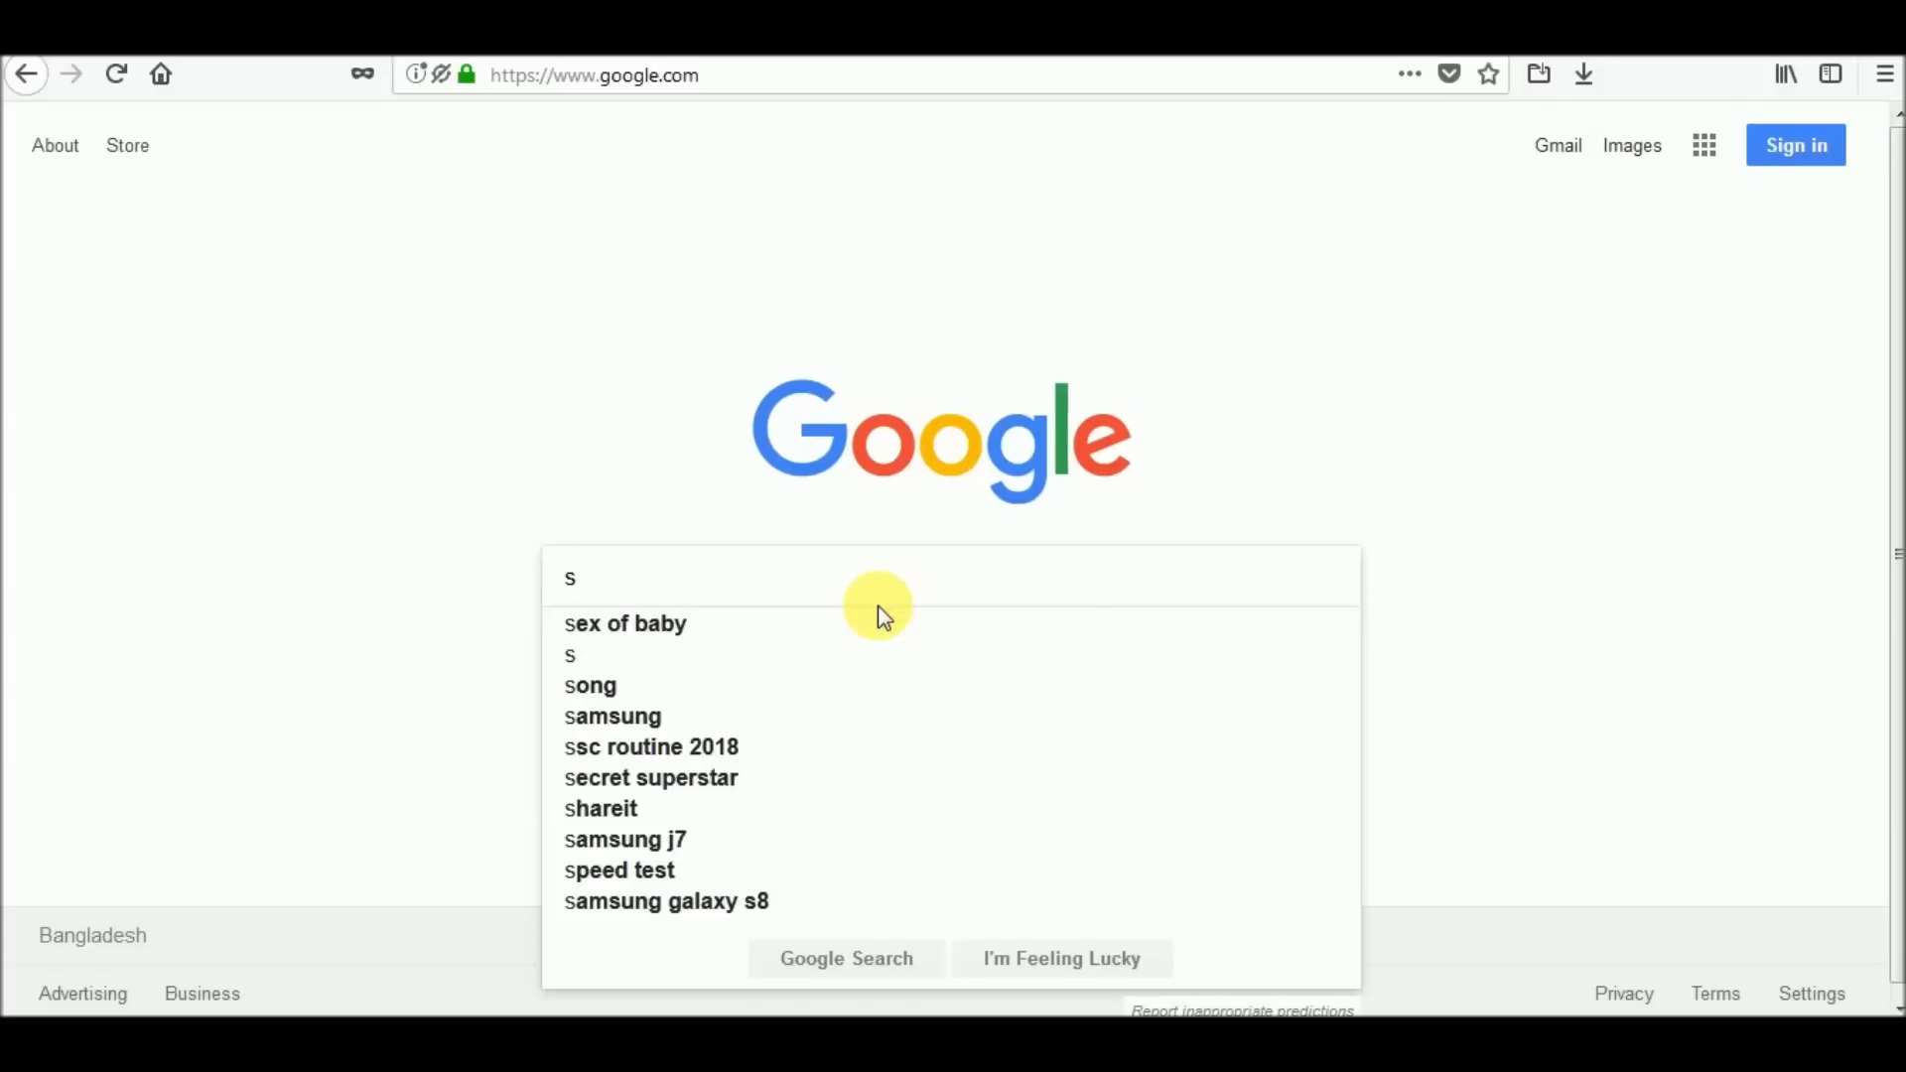
type("pss s")
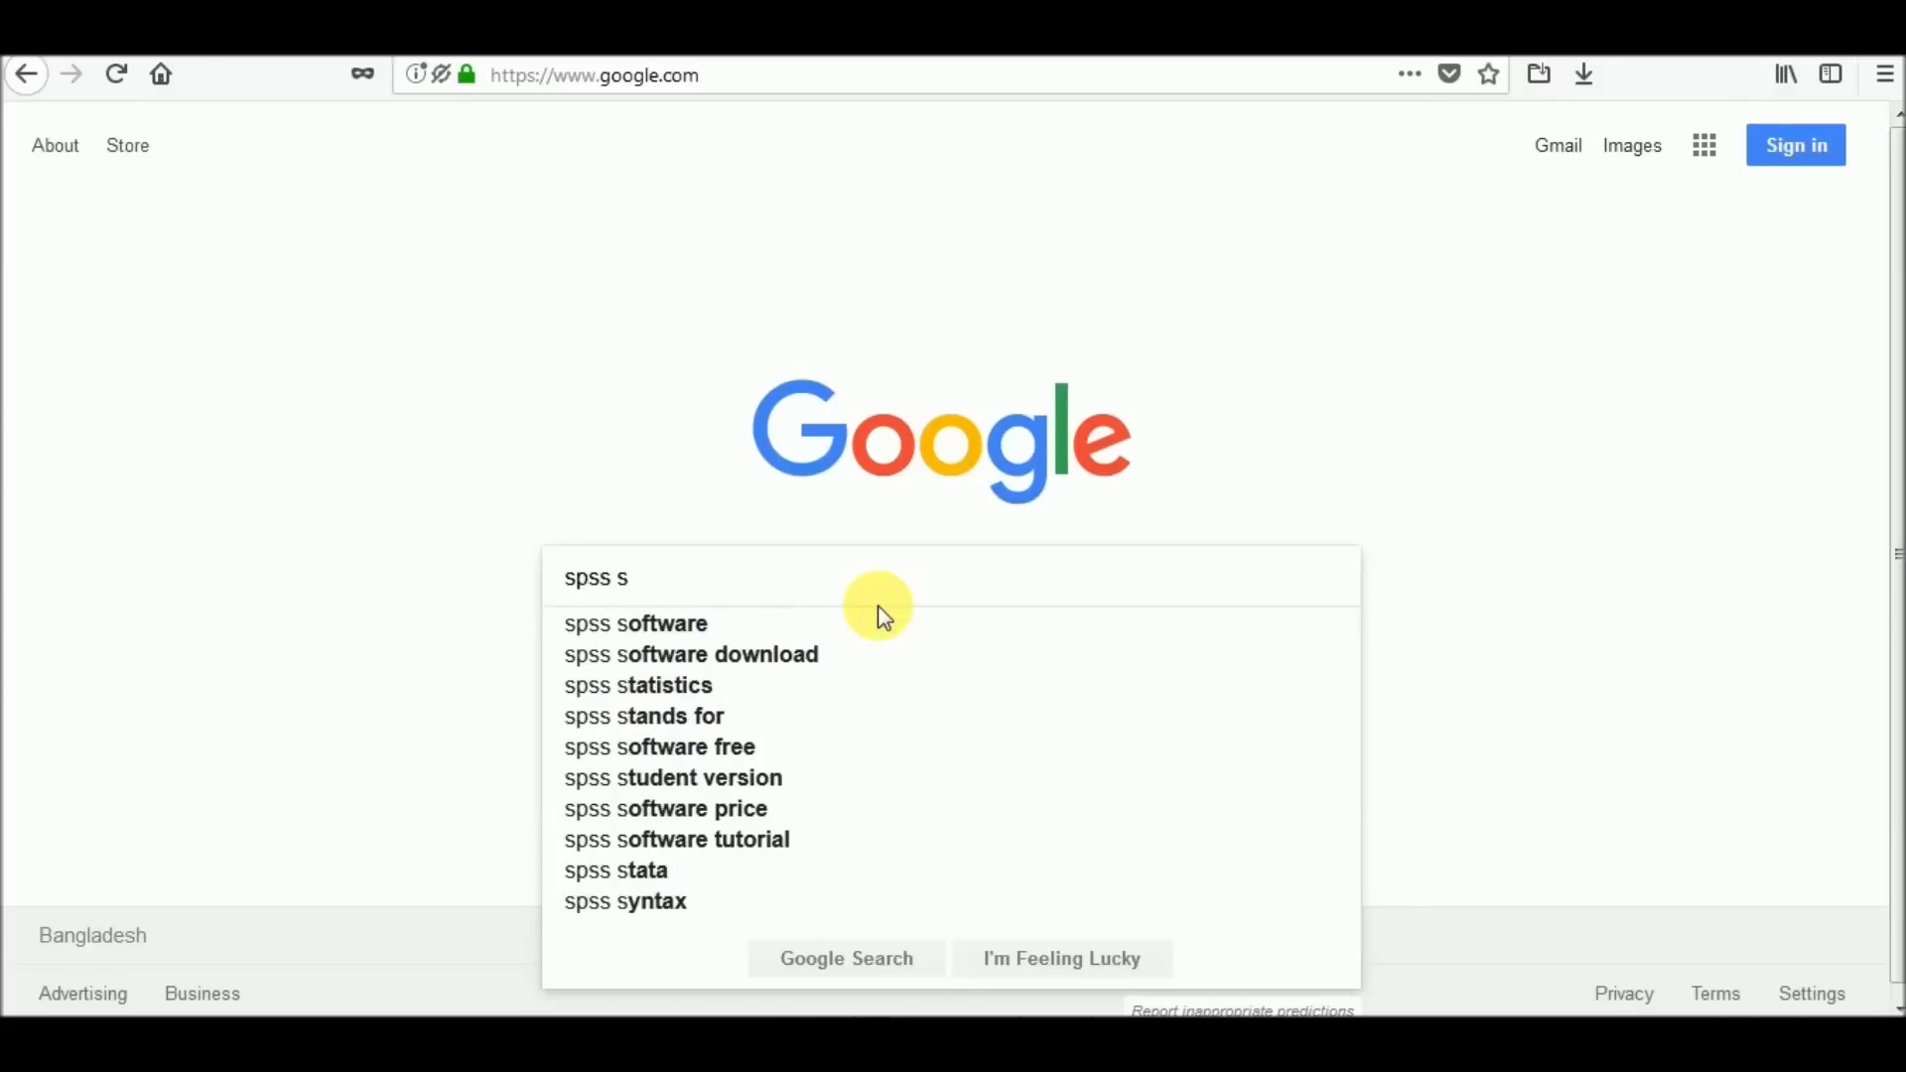
type("oftware")
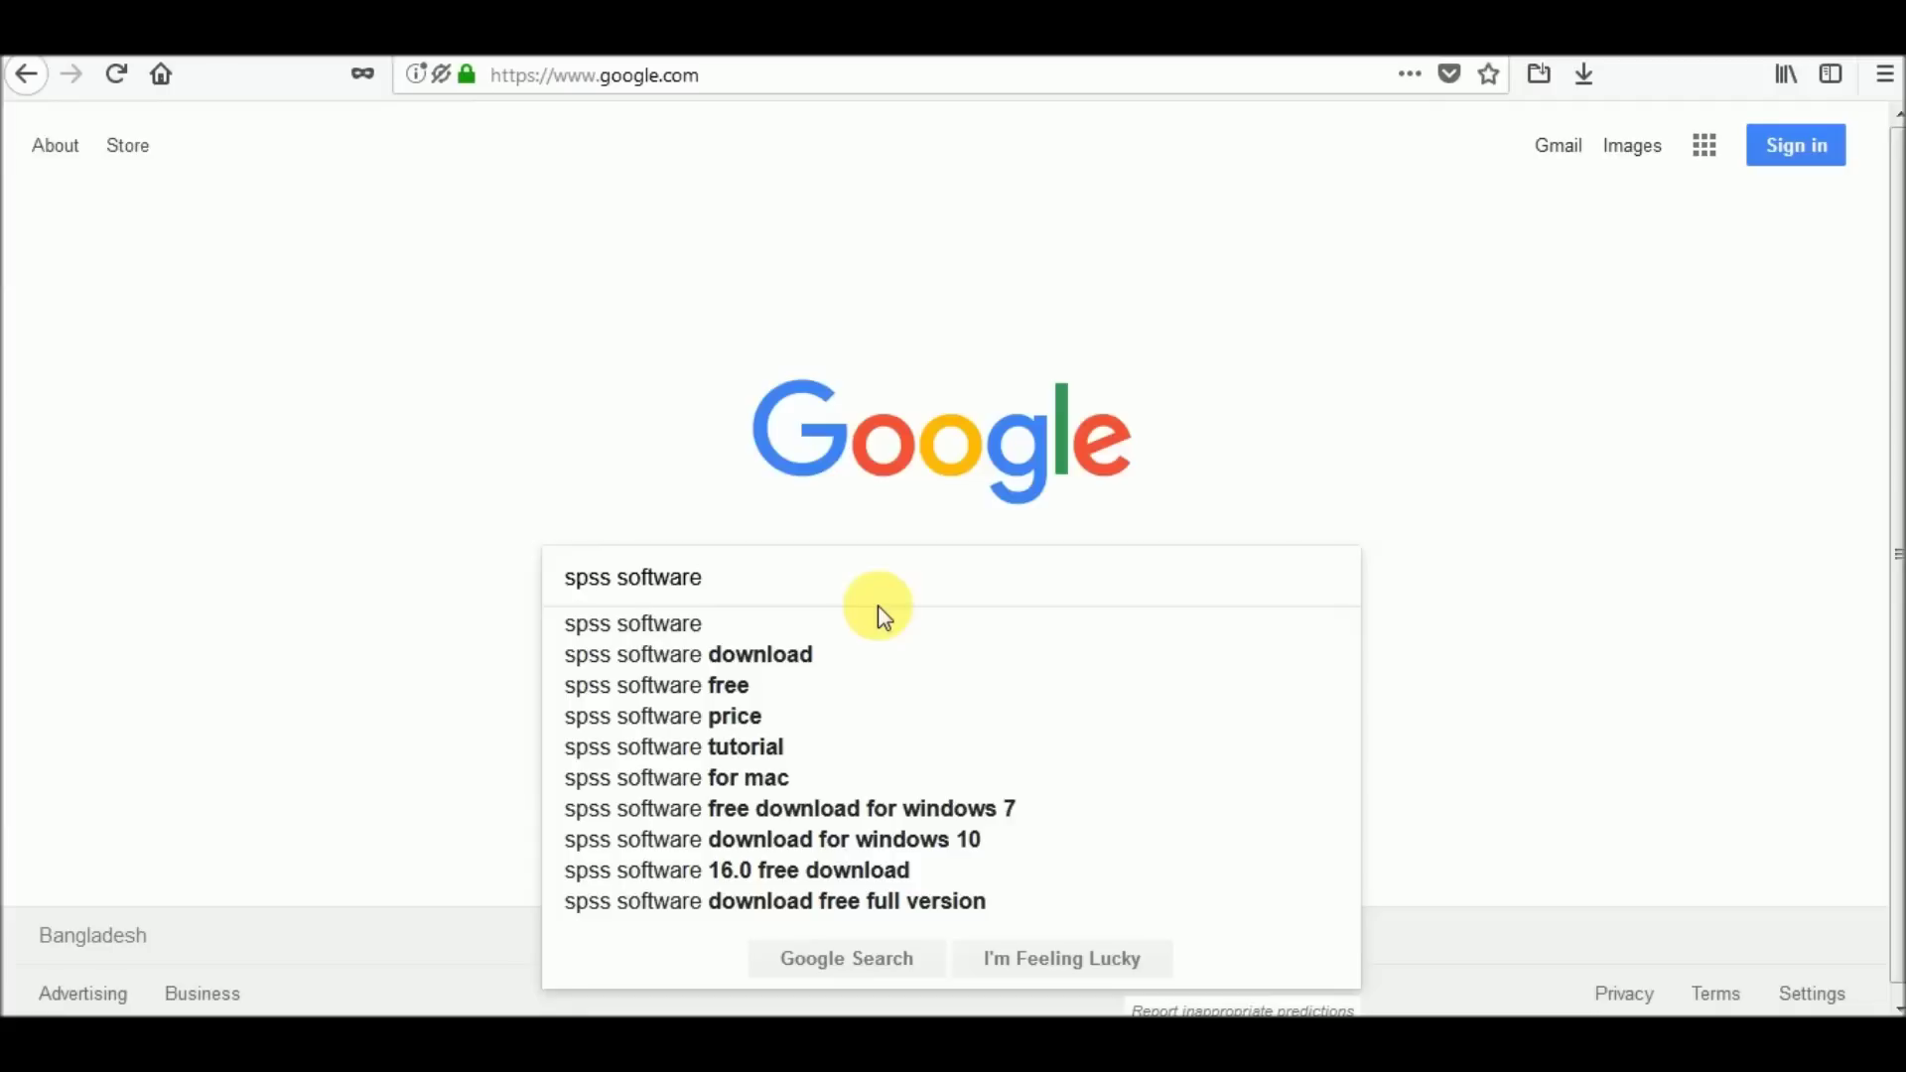
type(" free ")
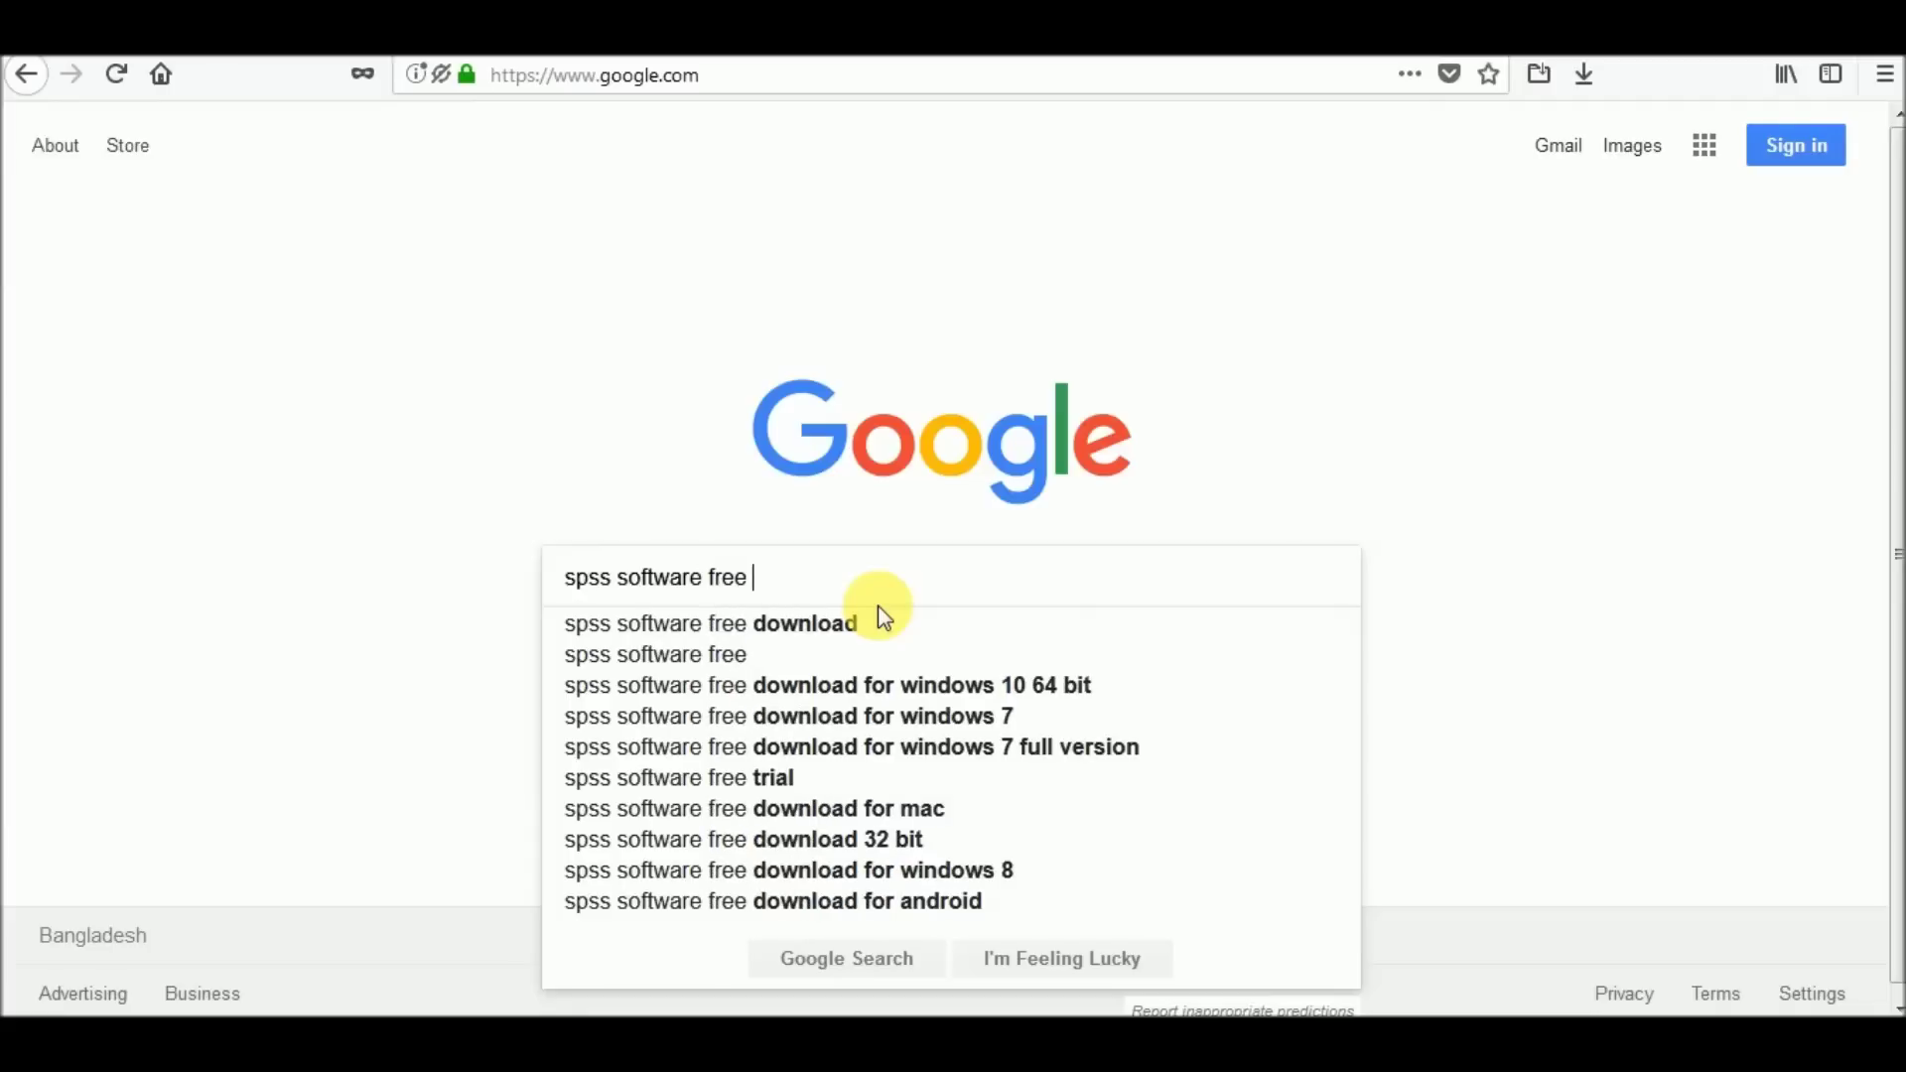
type("dow")
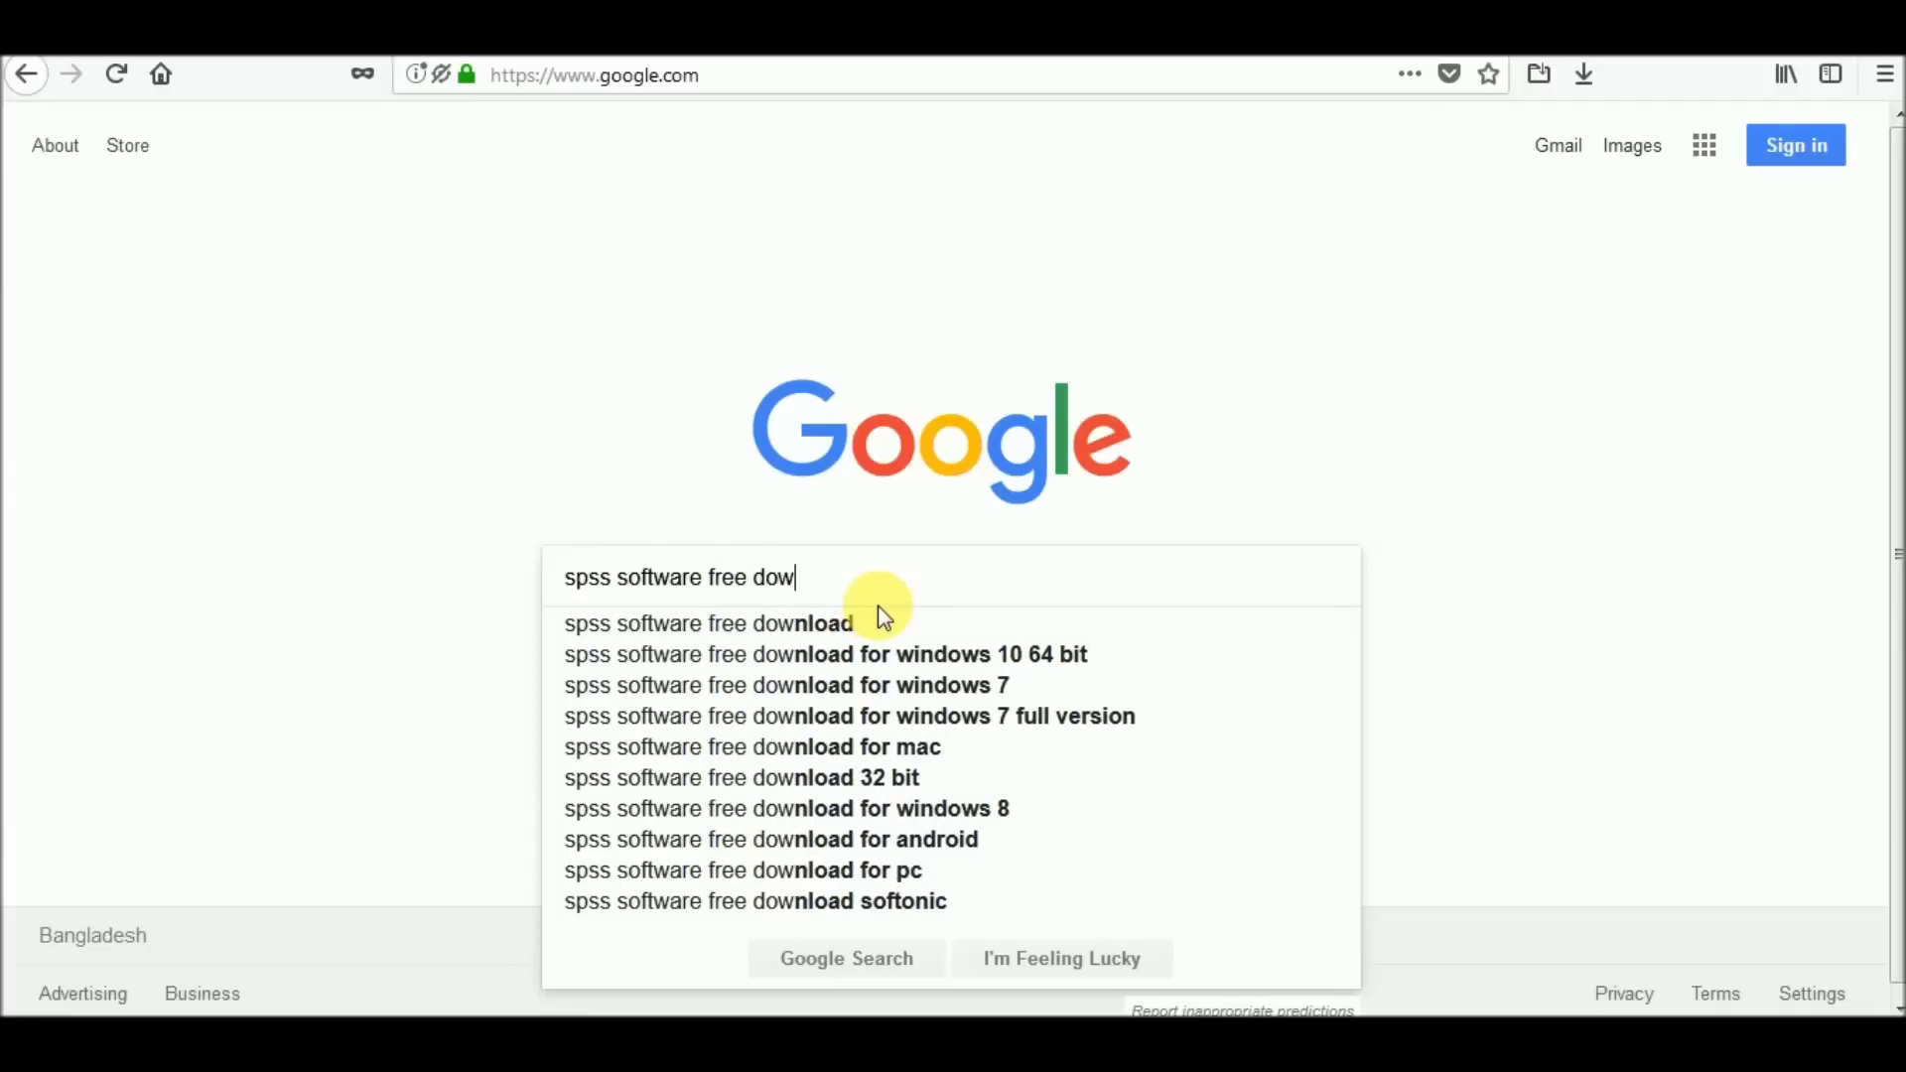
type("nload")
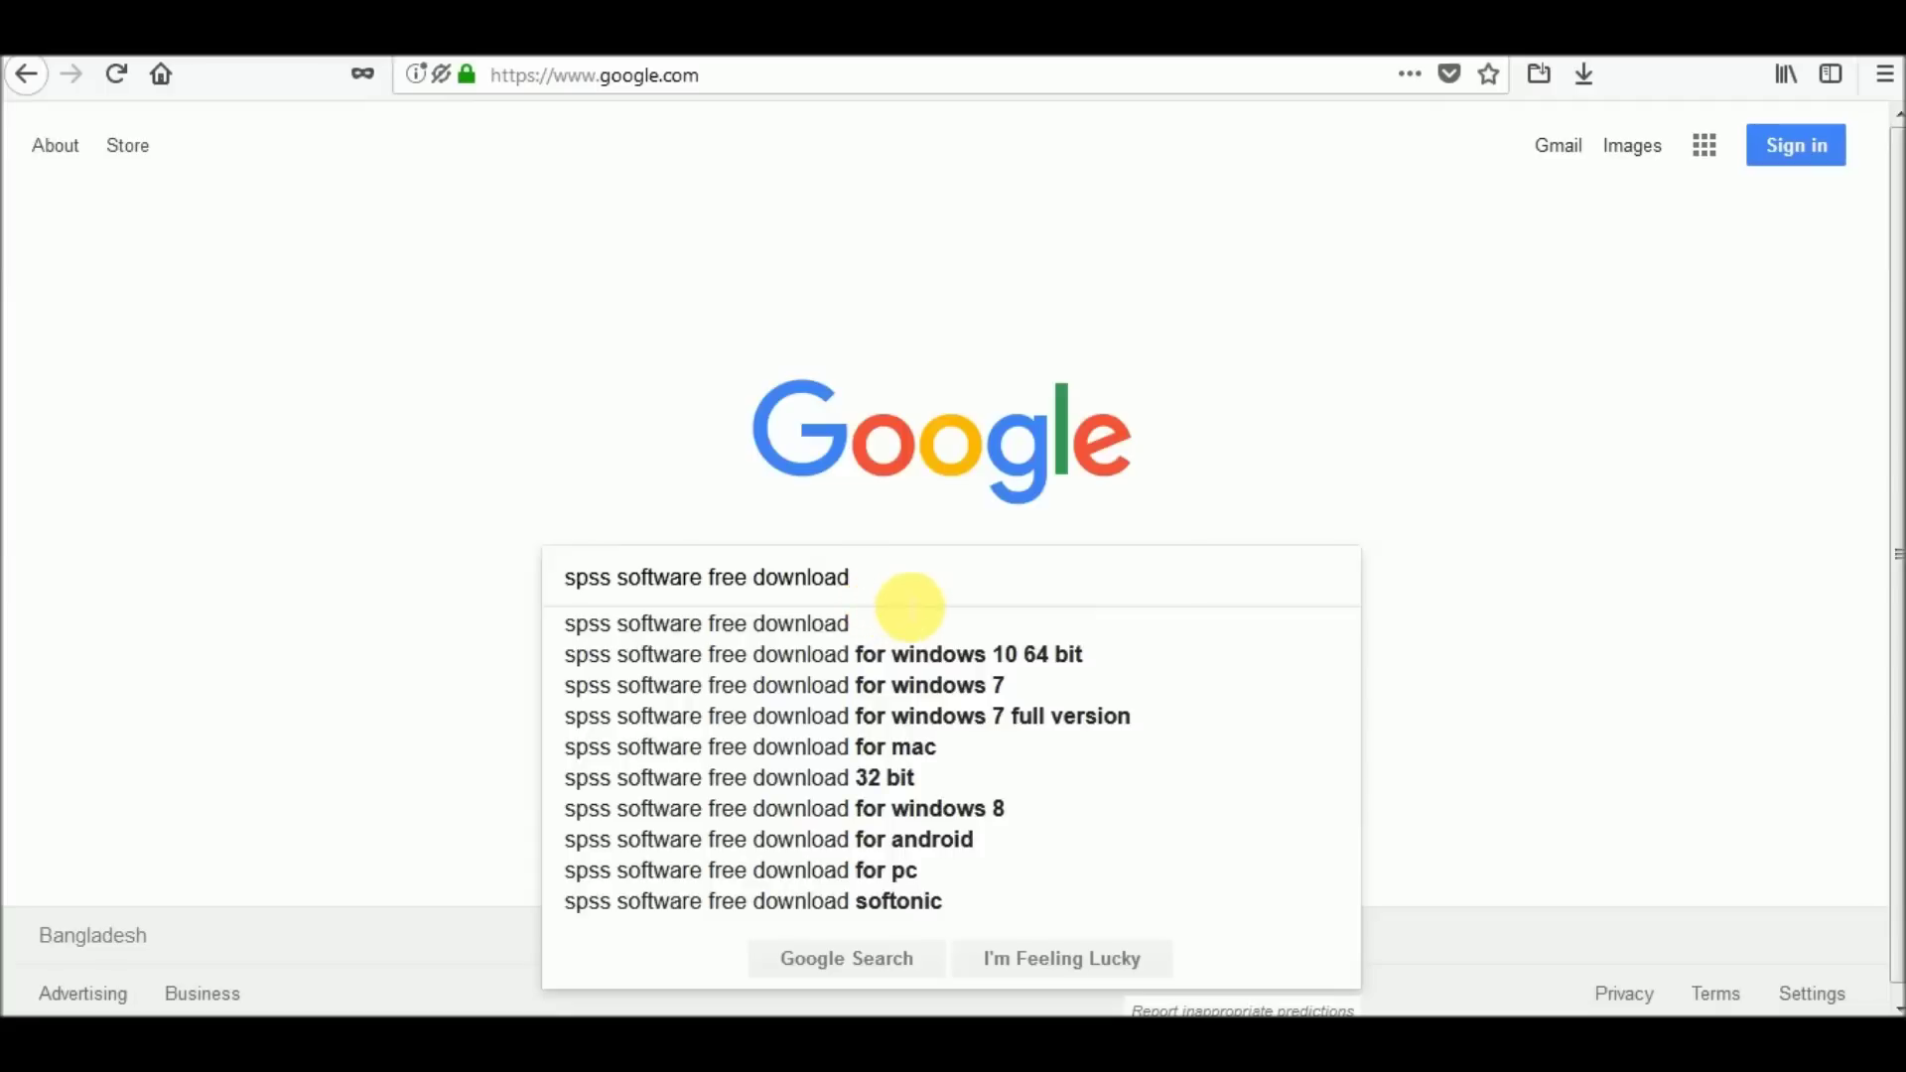
- Run the search and skim the download results, including the CNET listing
key("Return")
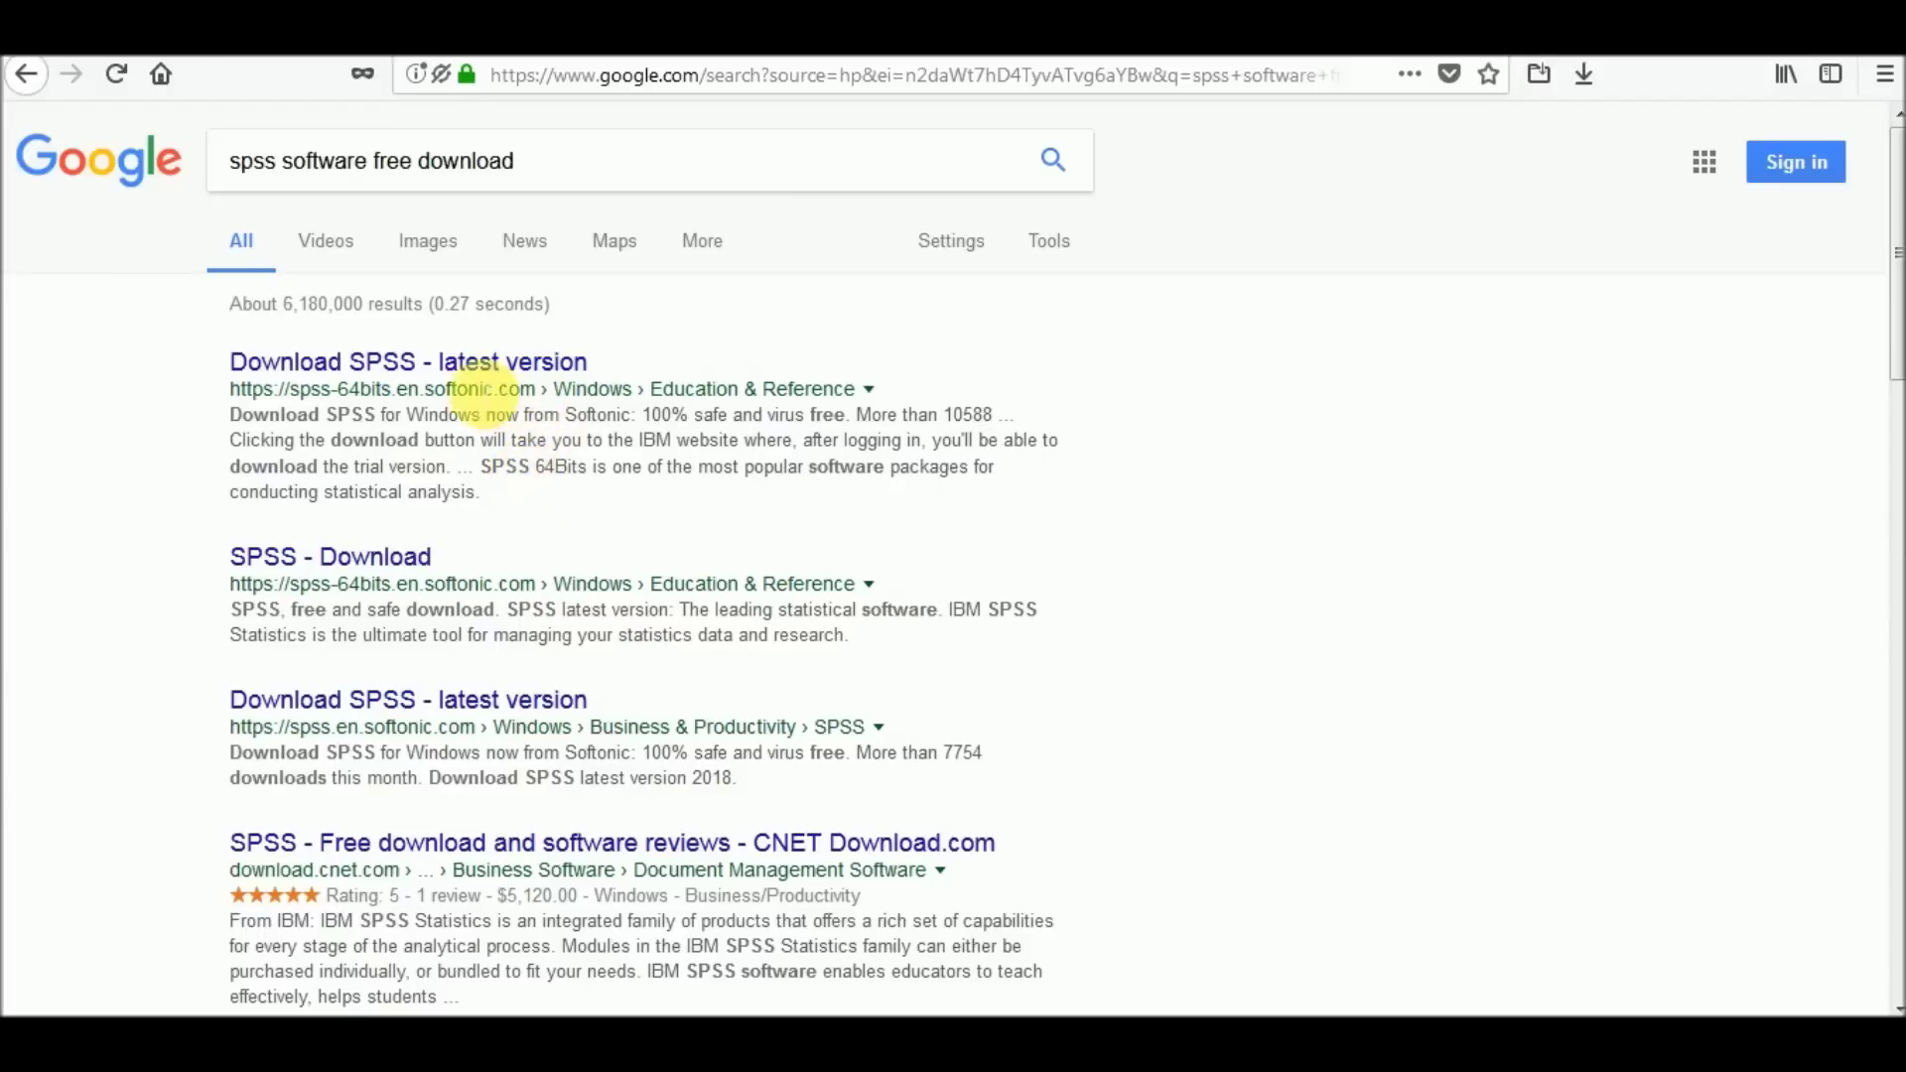
left_click_drag(409, 388, 496, 389)
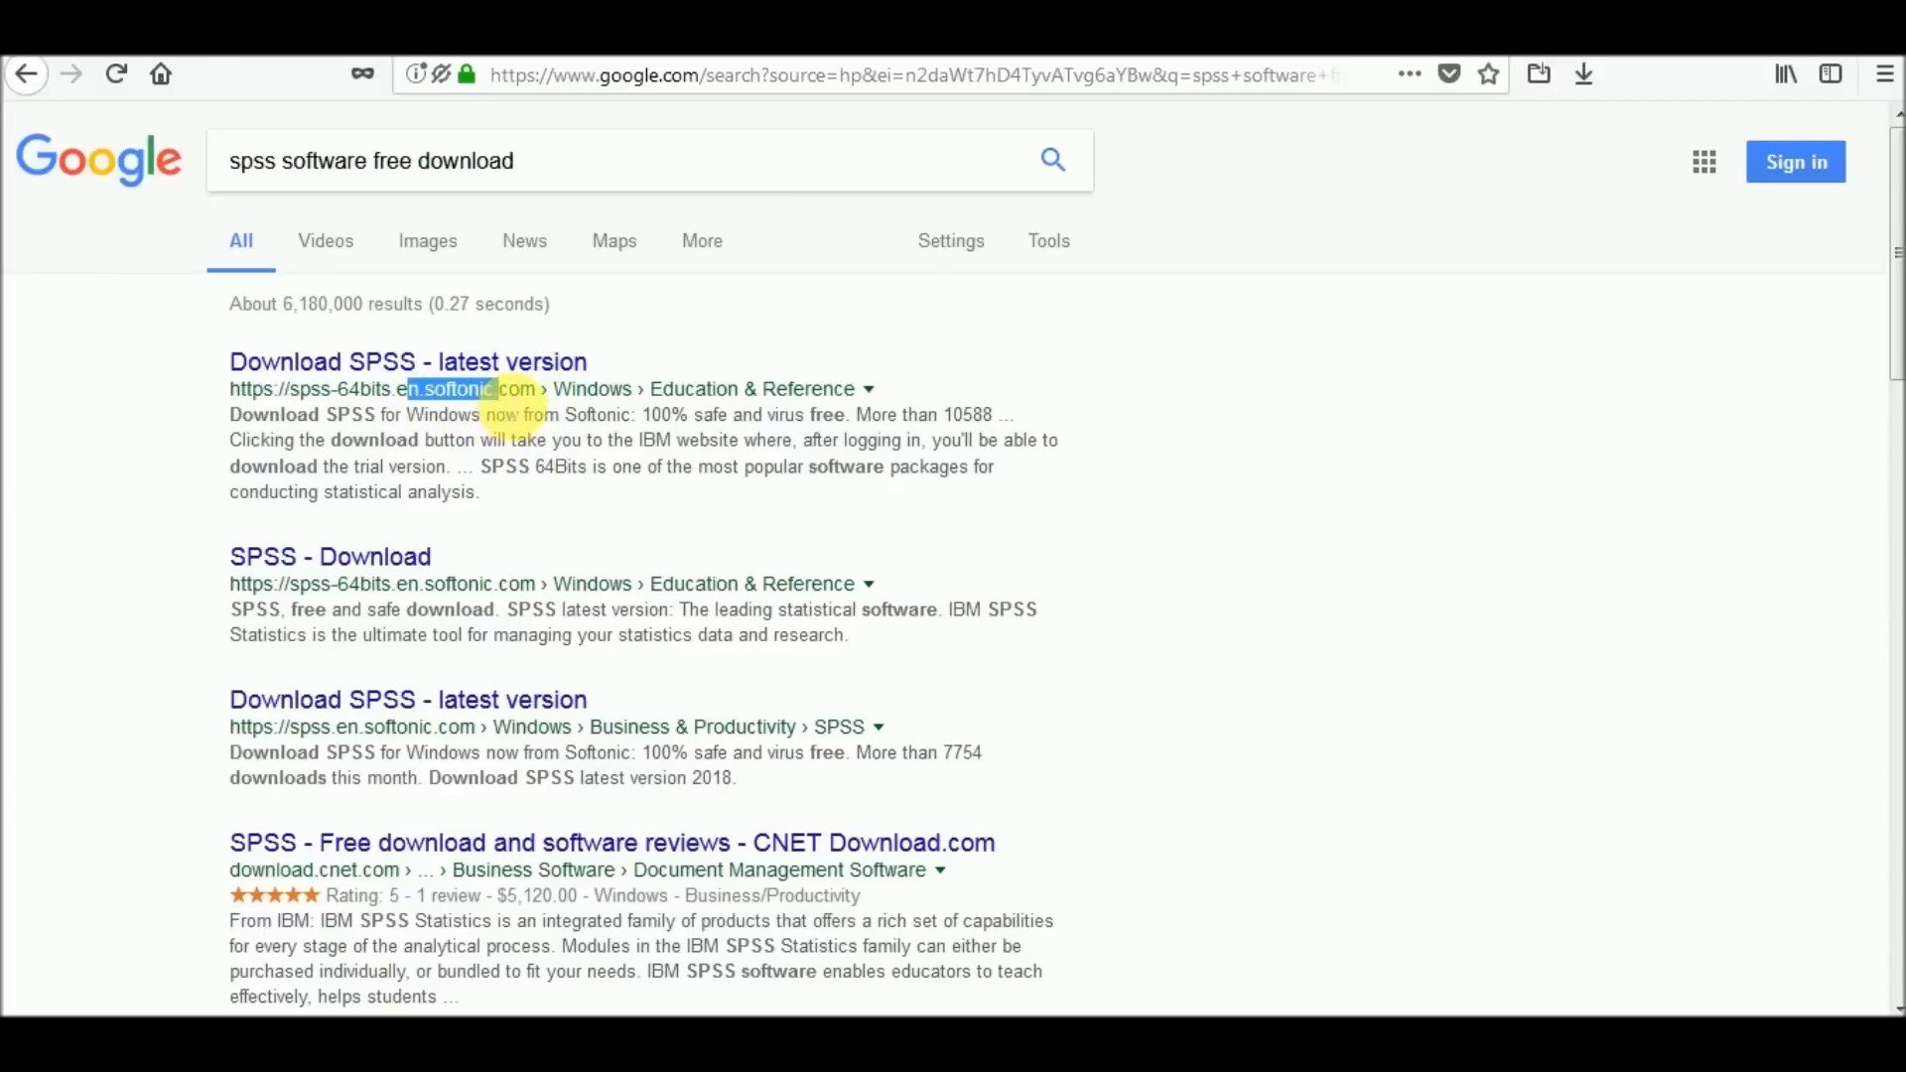
scroll(532, 545, "down", 3)
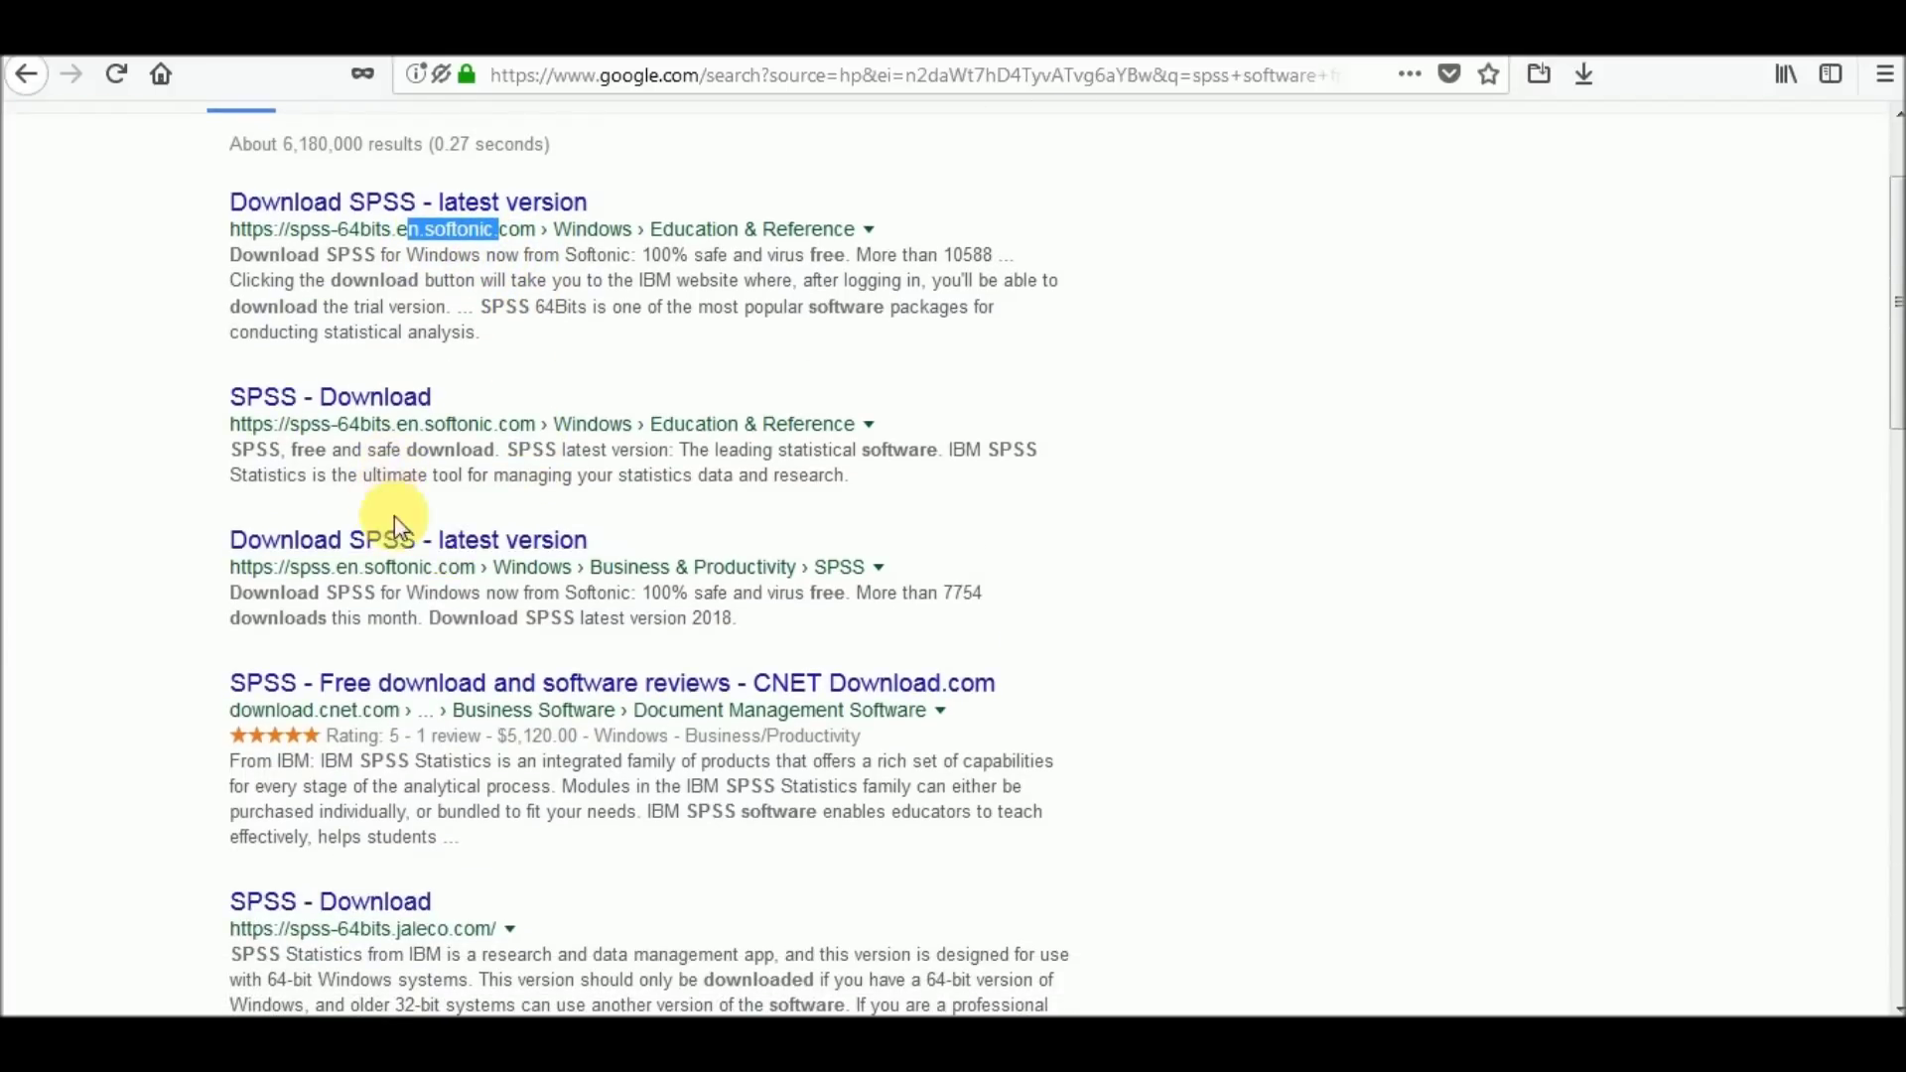
scroll(426, 668, "down", 3)
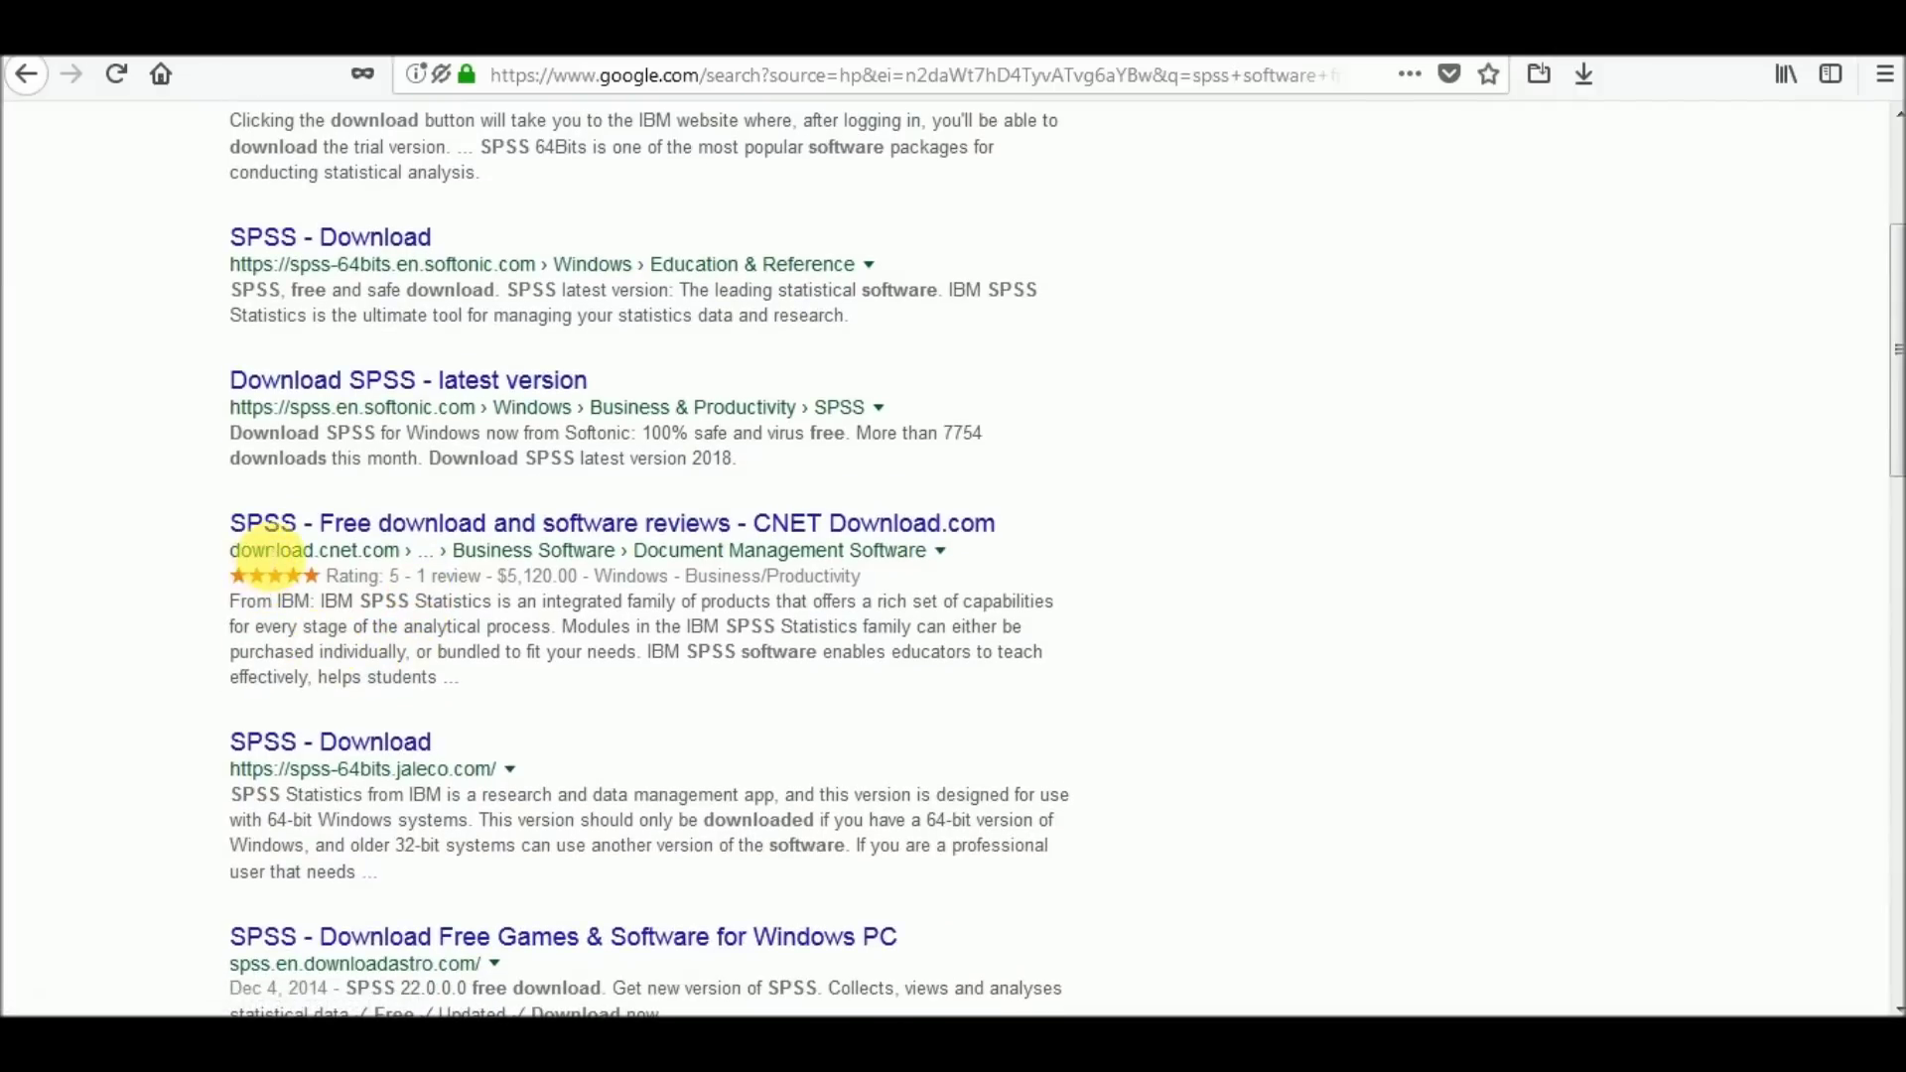
left_click_drag(268, 552, 400, 568)
scroll(492, 741, "down", 3)
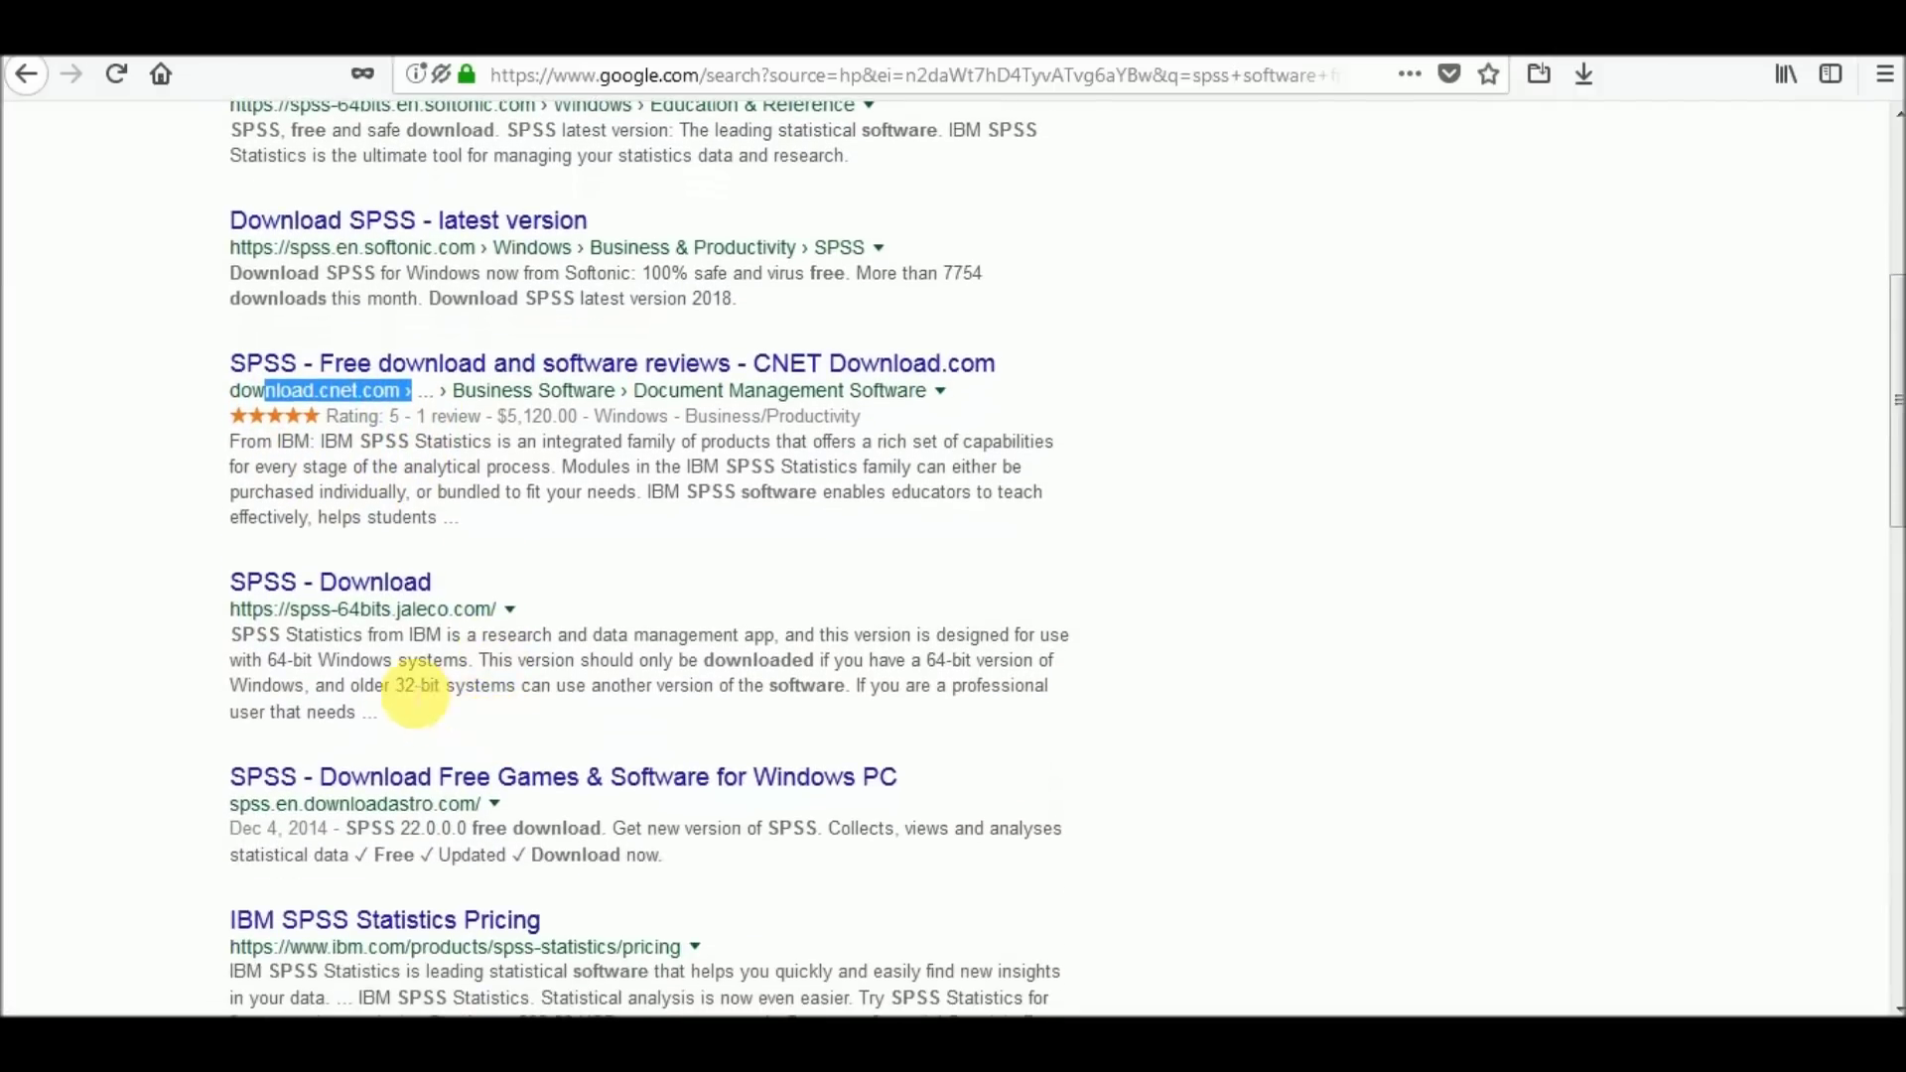
left_click_drag(283, 610, 449, 635)
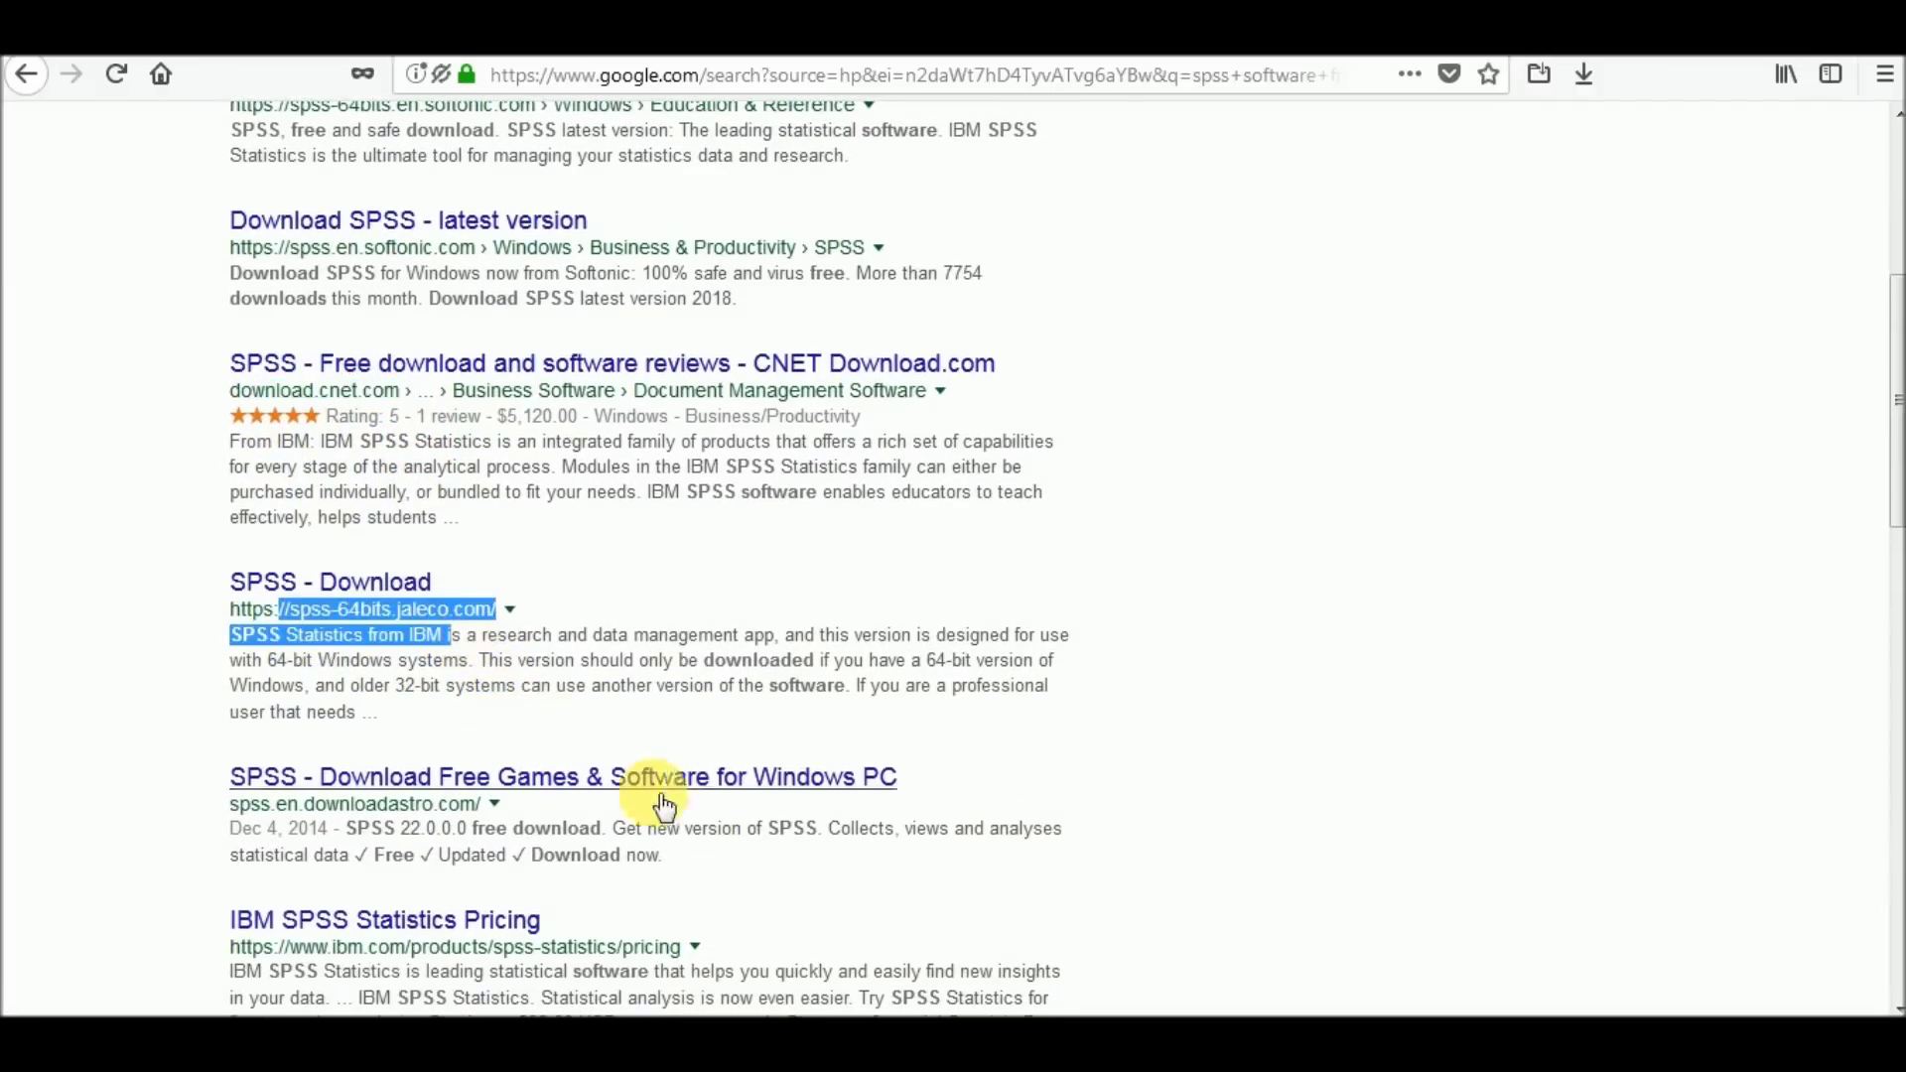
scroll(808, 873, "down", 6)
scroll(854, 849, "down", 3)
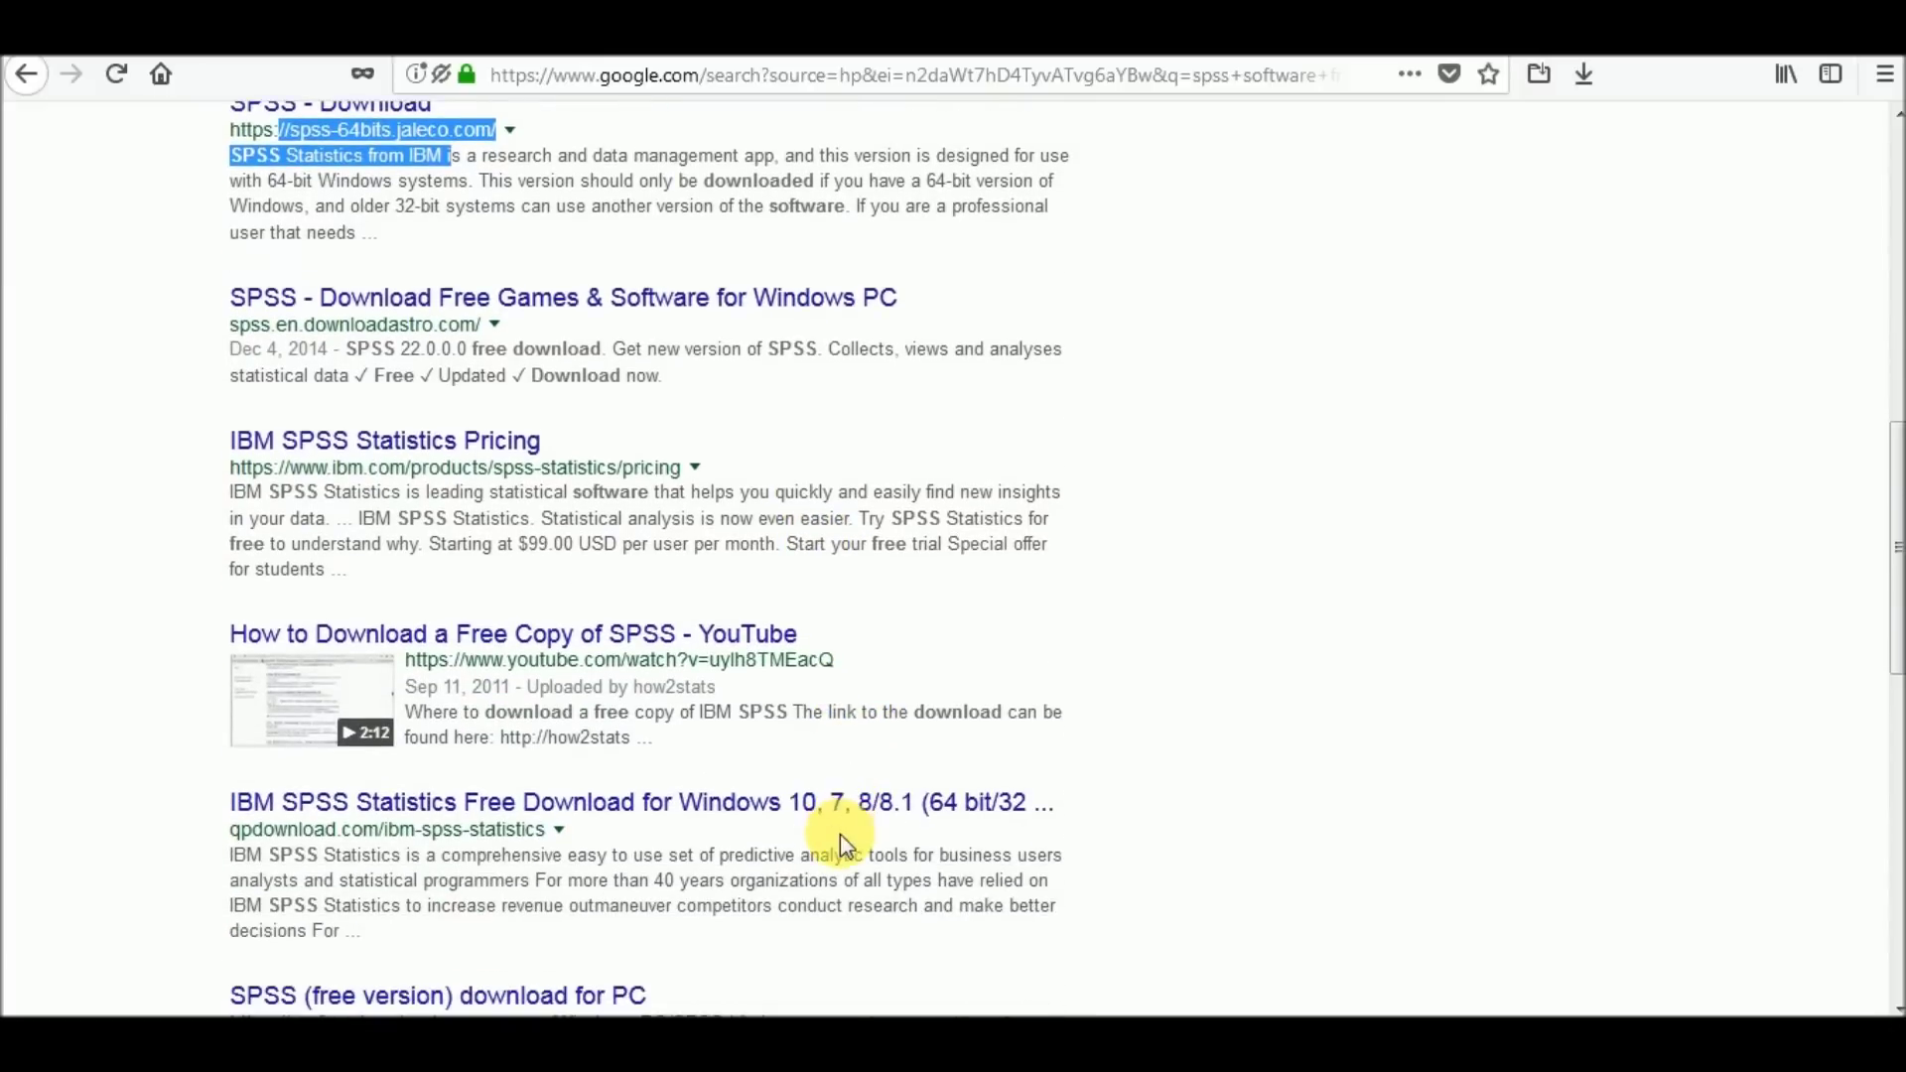
scroll(794, 849, "down", 3)
scroll(773, 851, "down", 6)
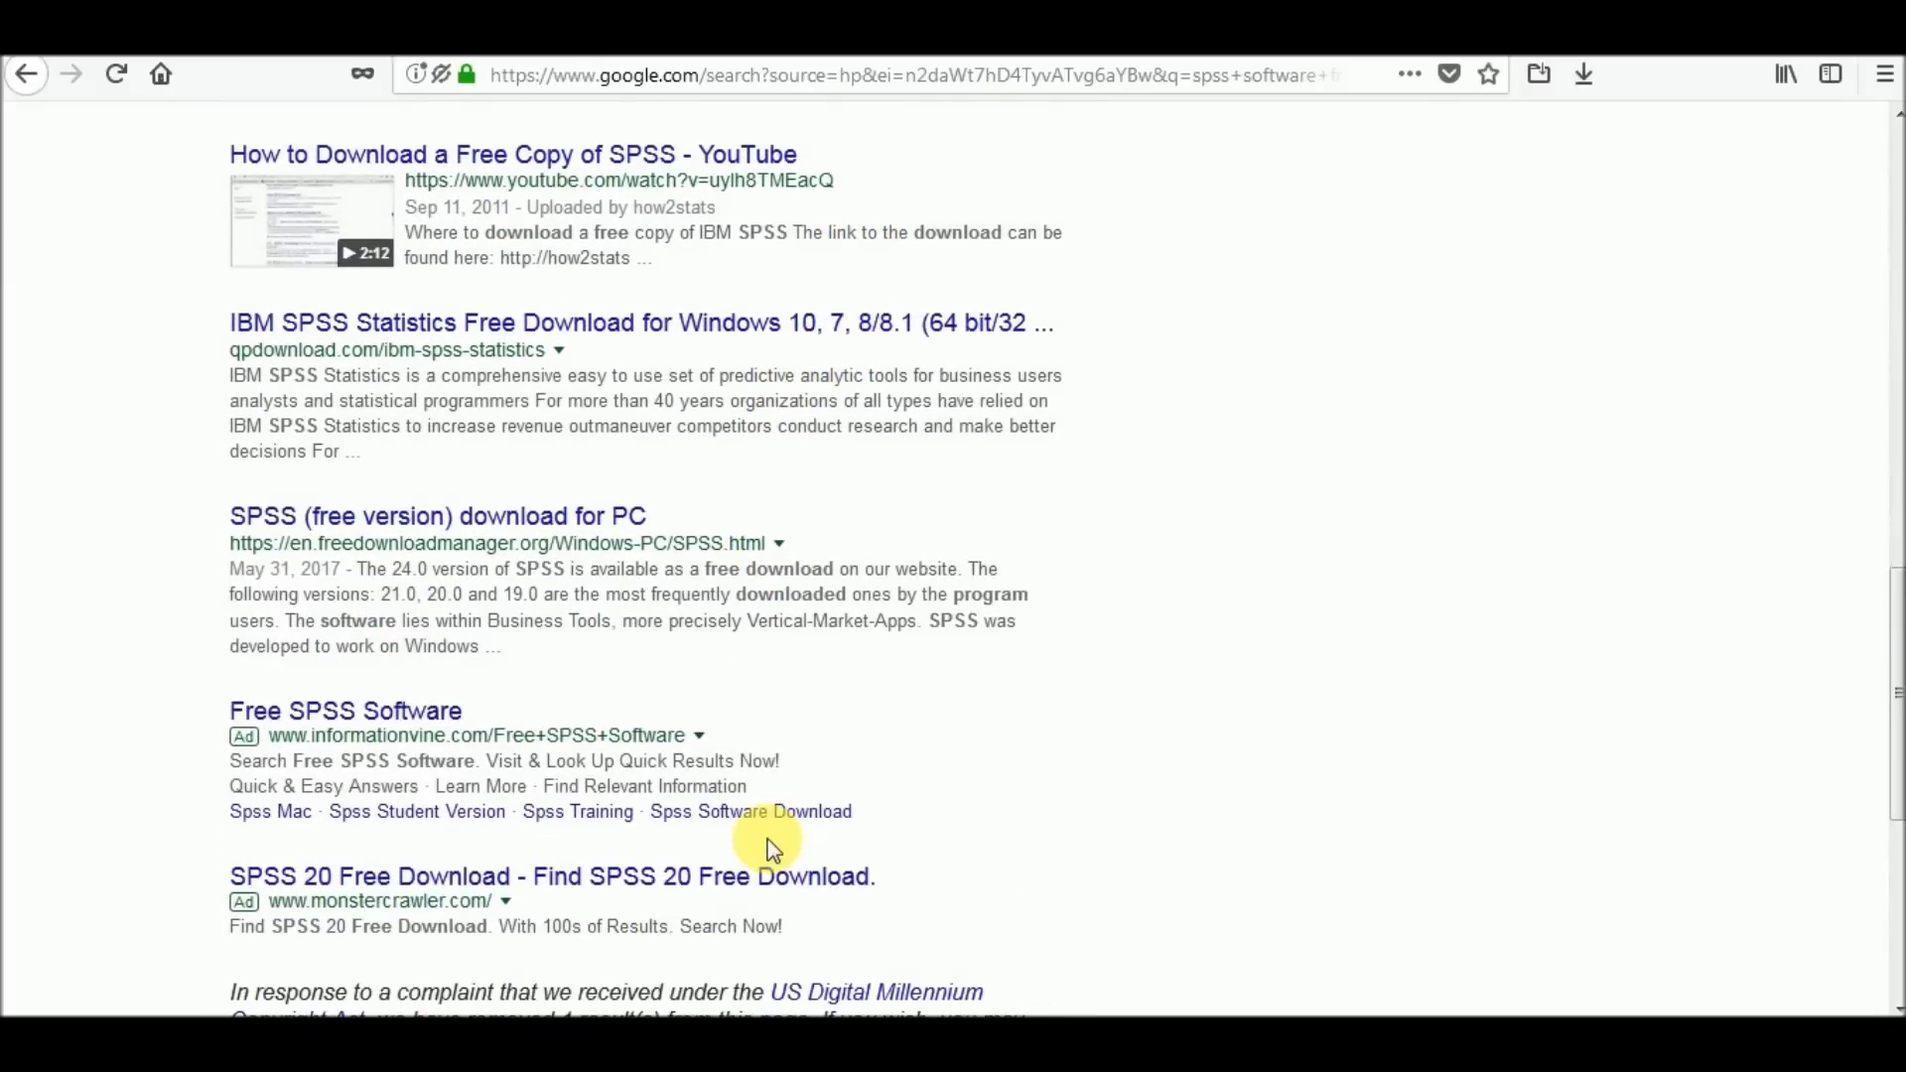
- Scroll back through the results, noting the 'SPSS 20 Free Download' ad
scroll(767, 849, "up", 12)
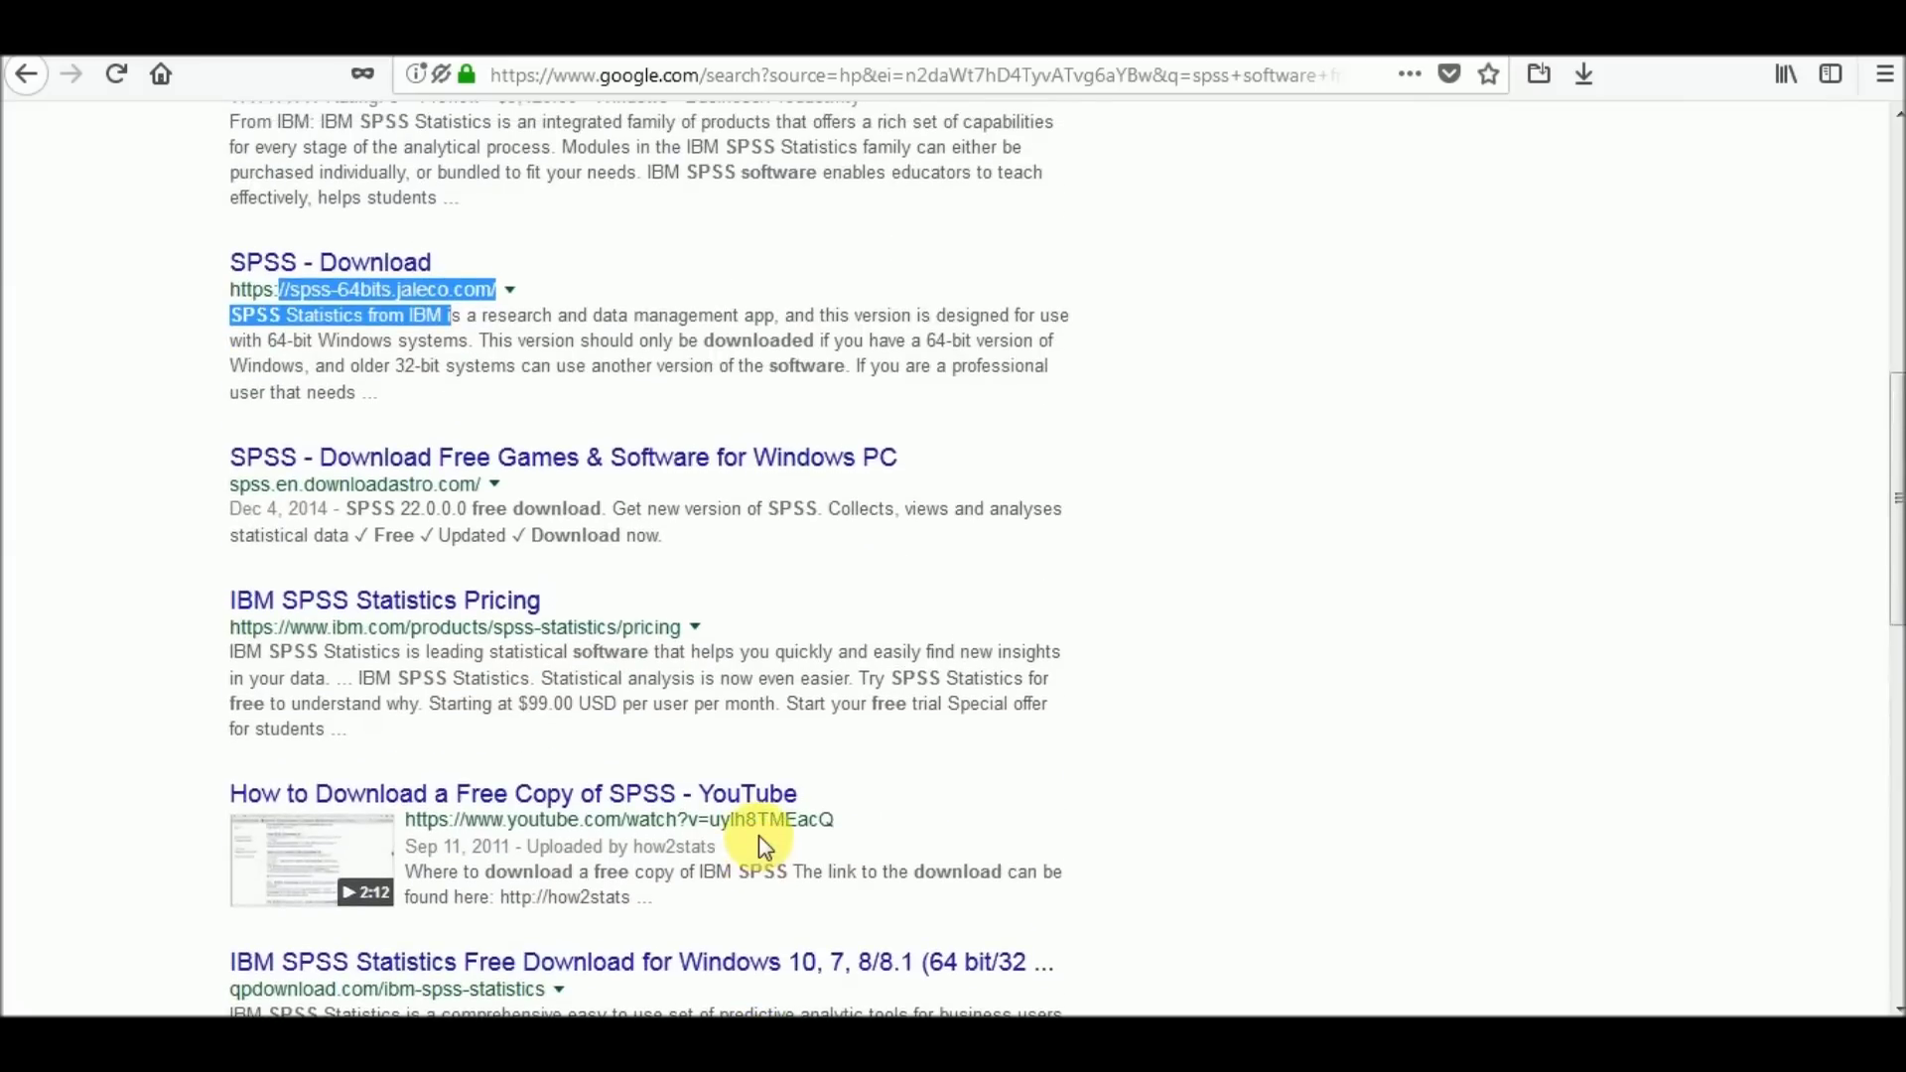
scroll(764, 839, "up", 5)
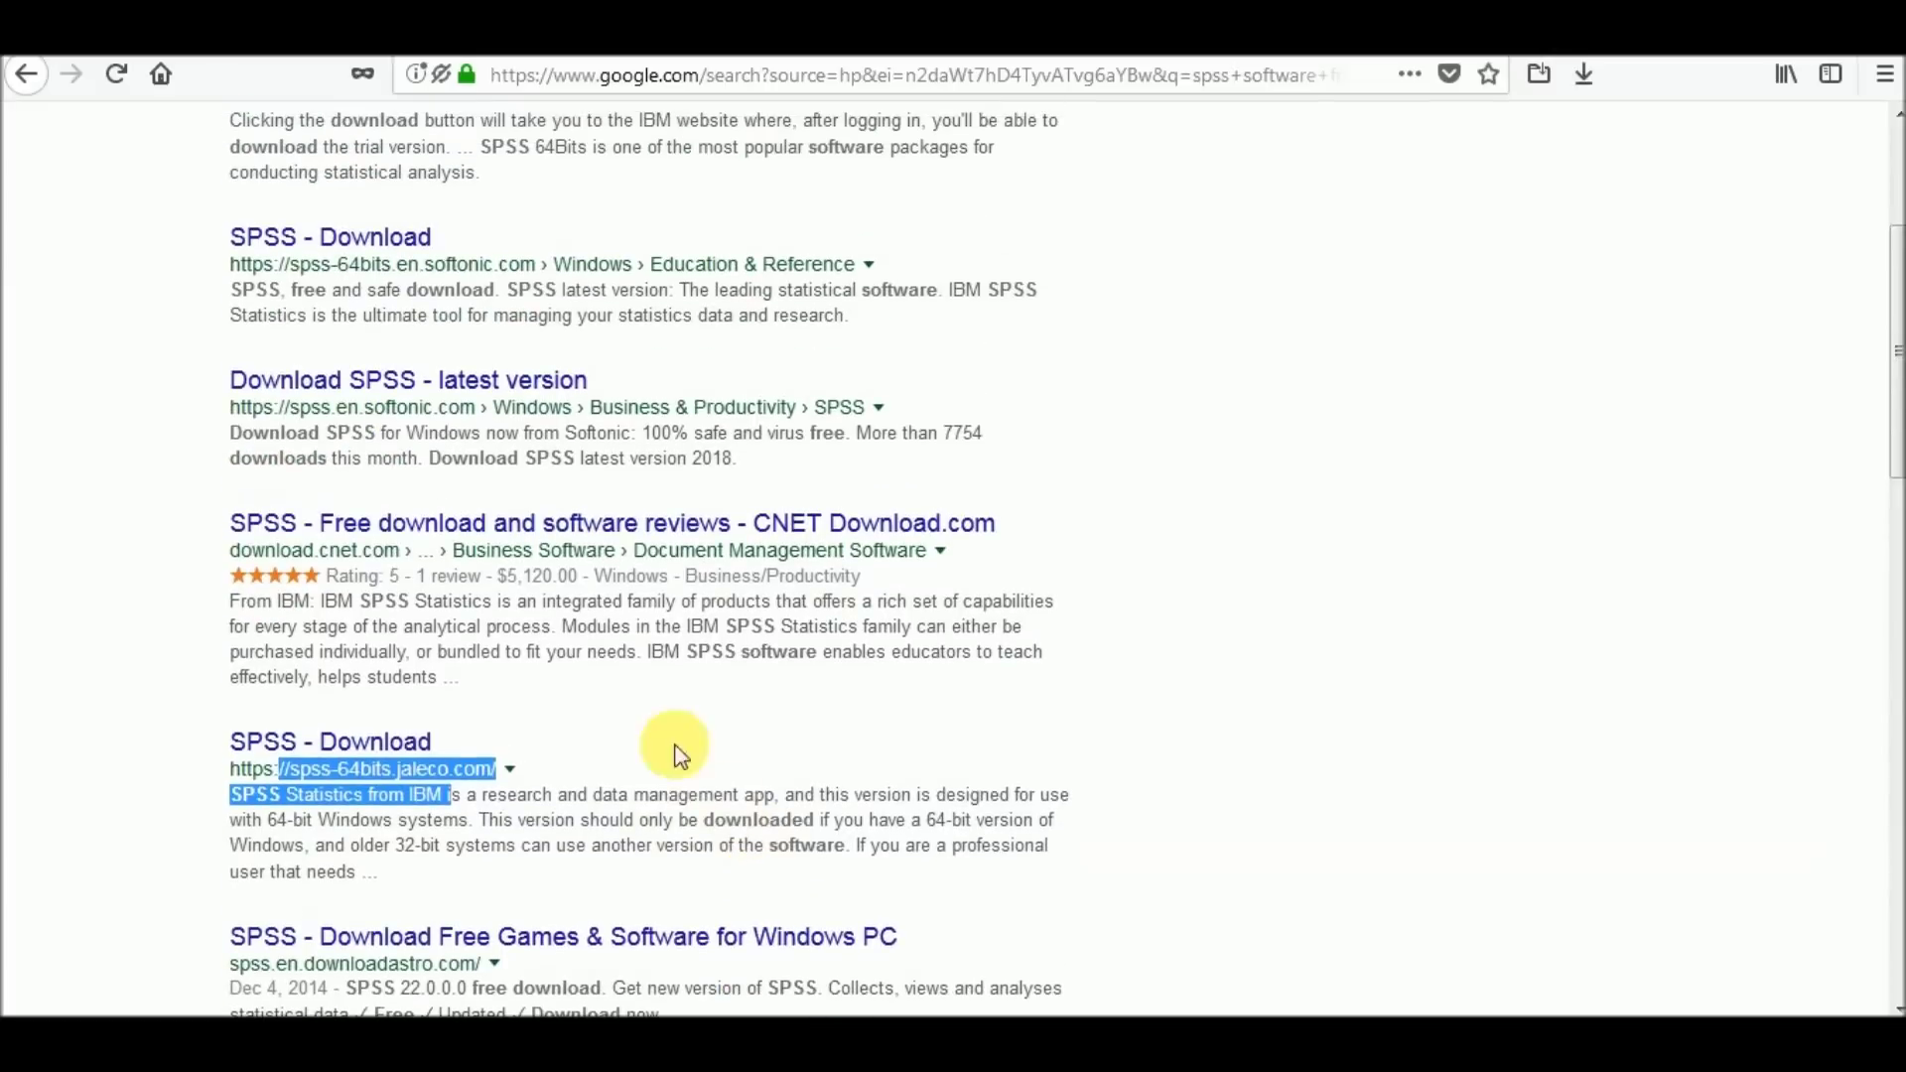
scroll(603, 640, "up", 3)
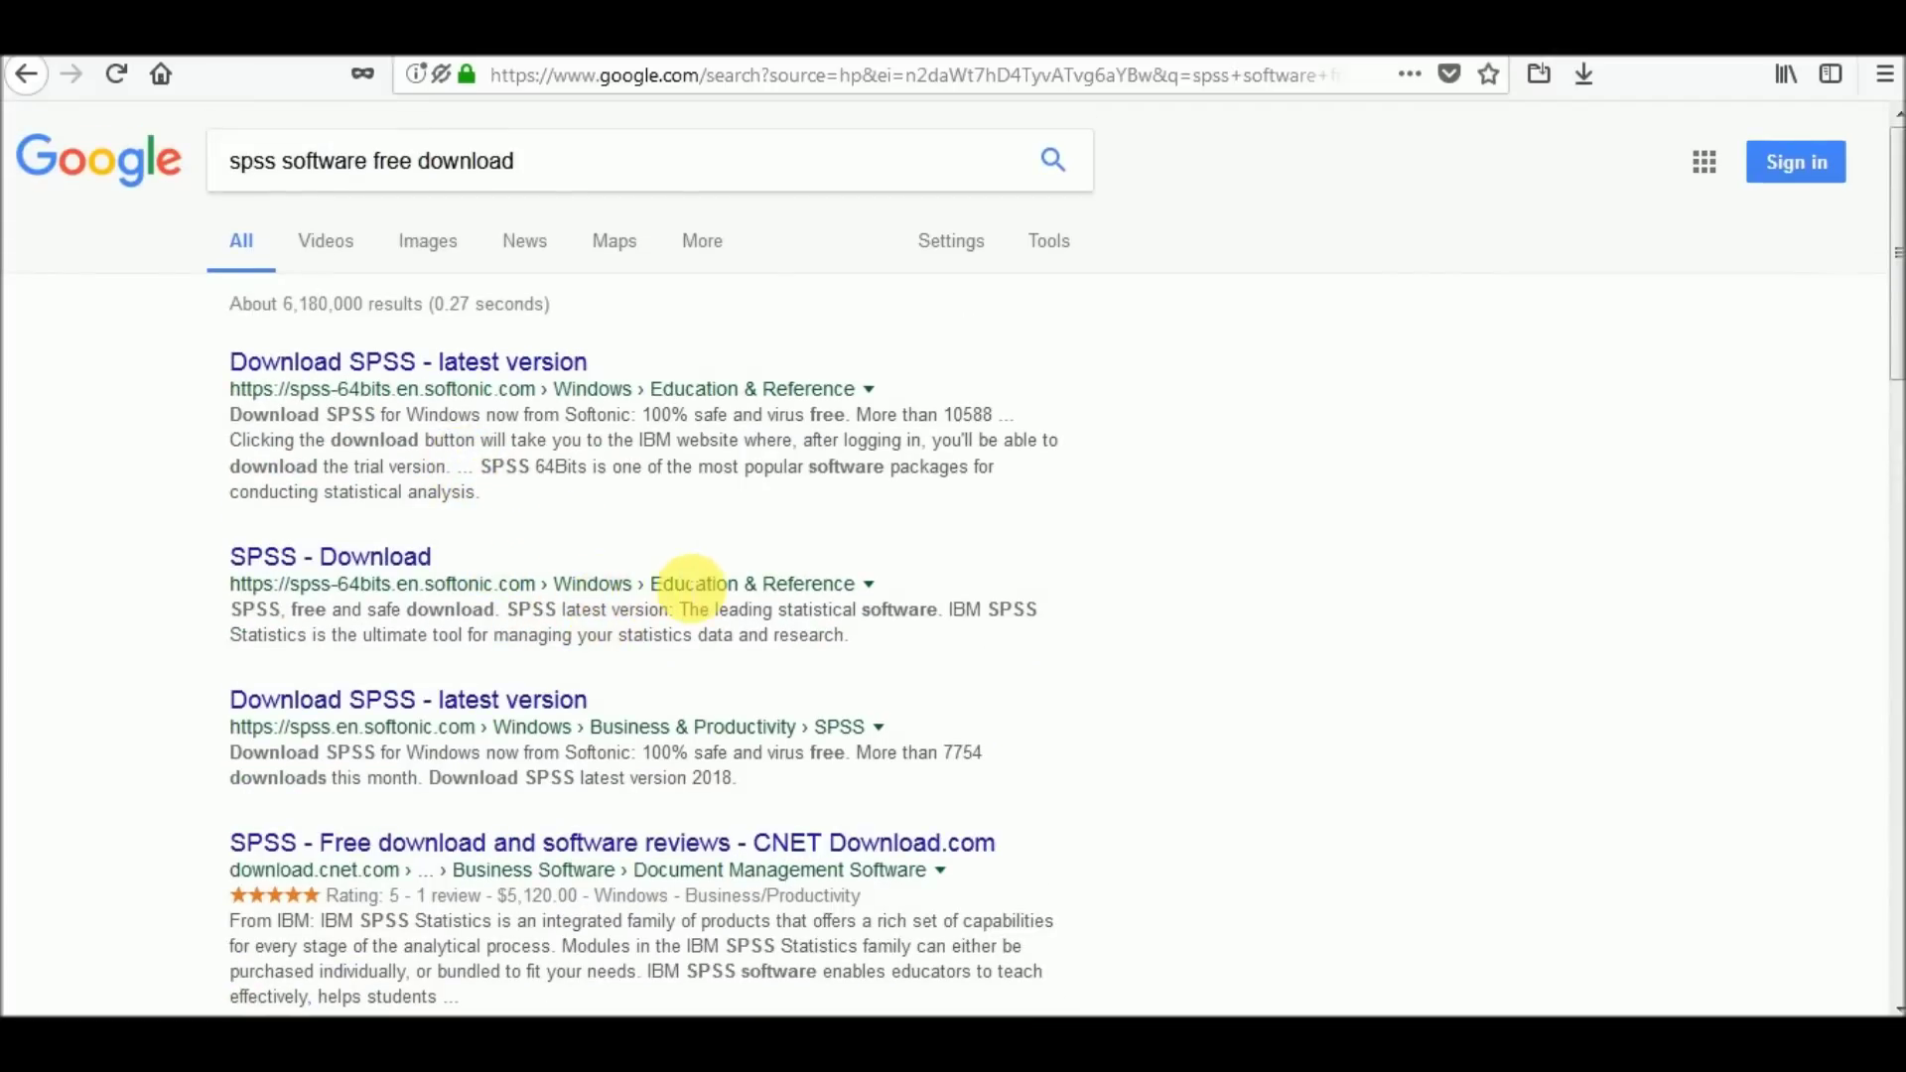
scroll(526, 826, "down", 8)
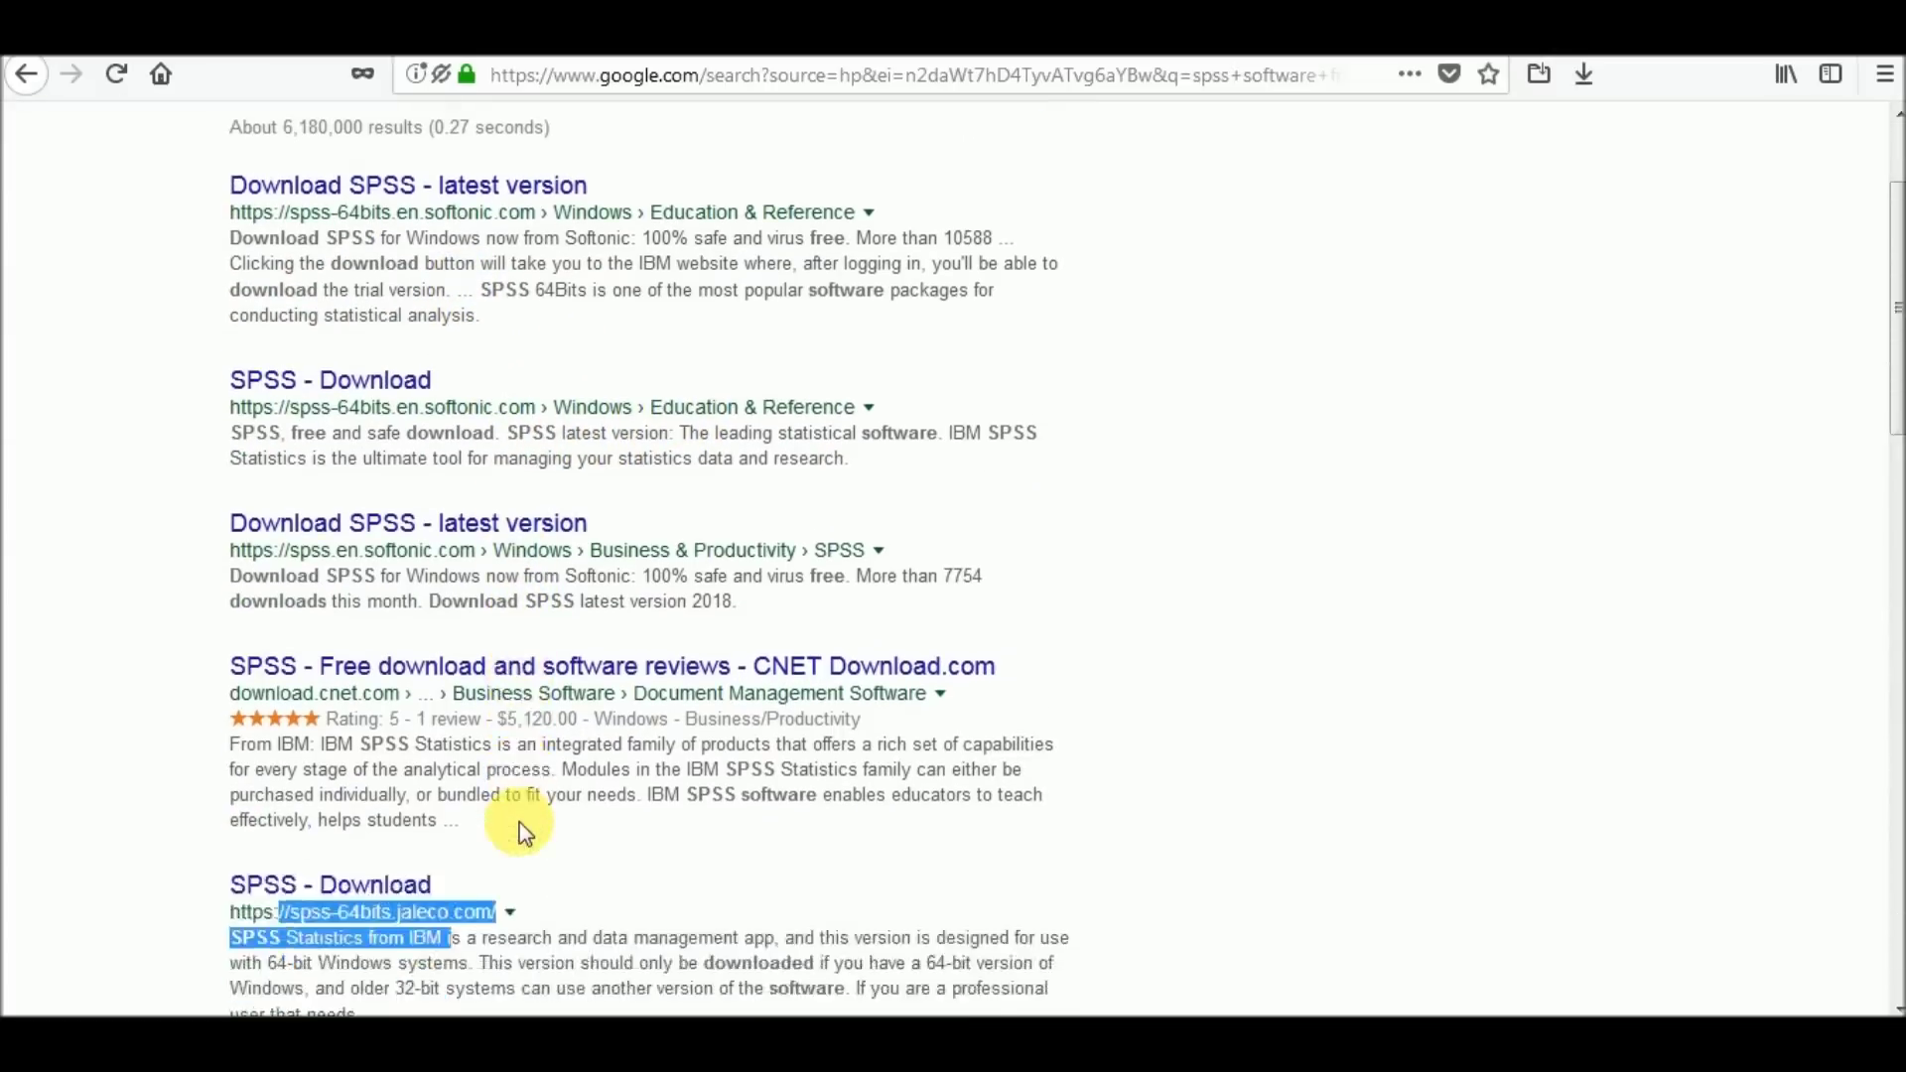
scroll(526, 839, "down", 5)
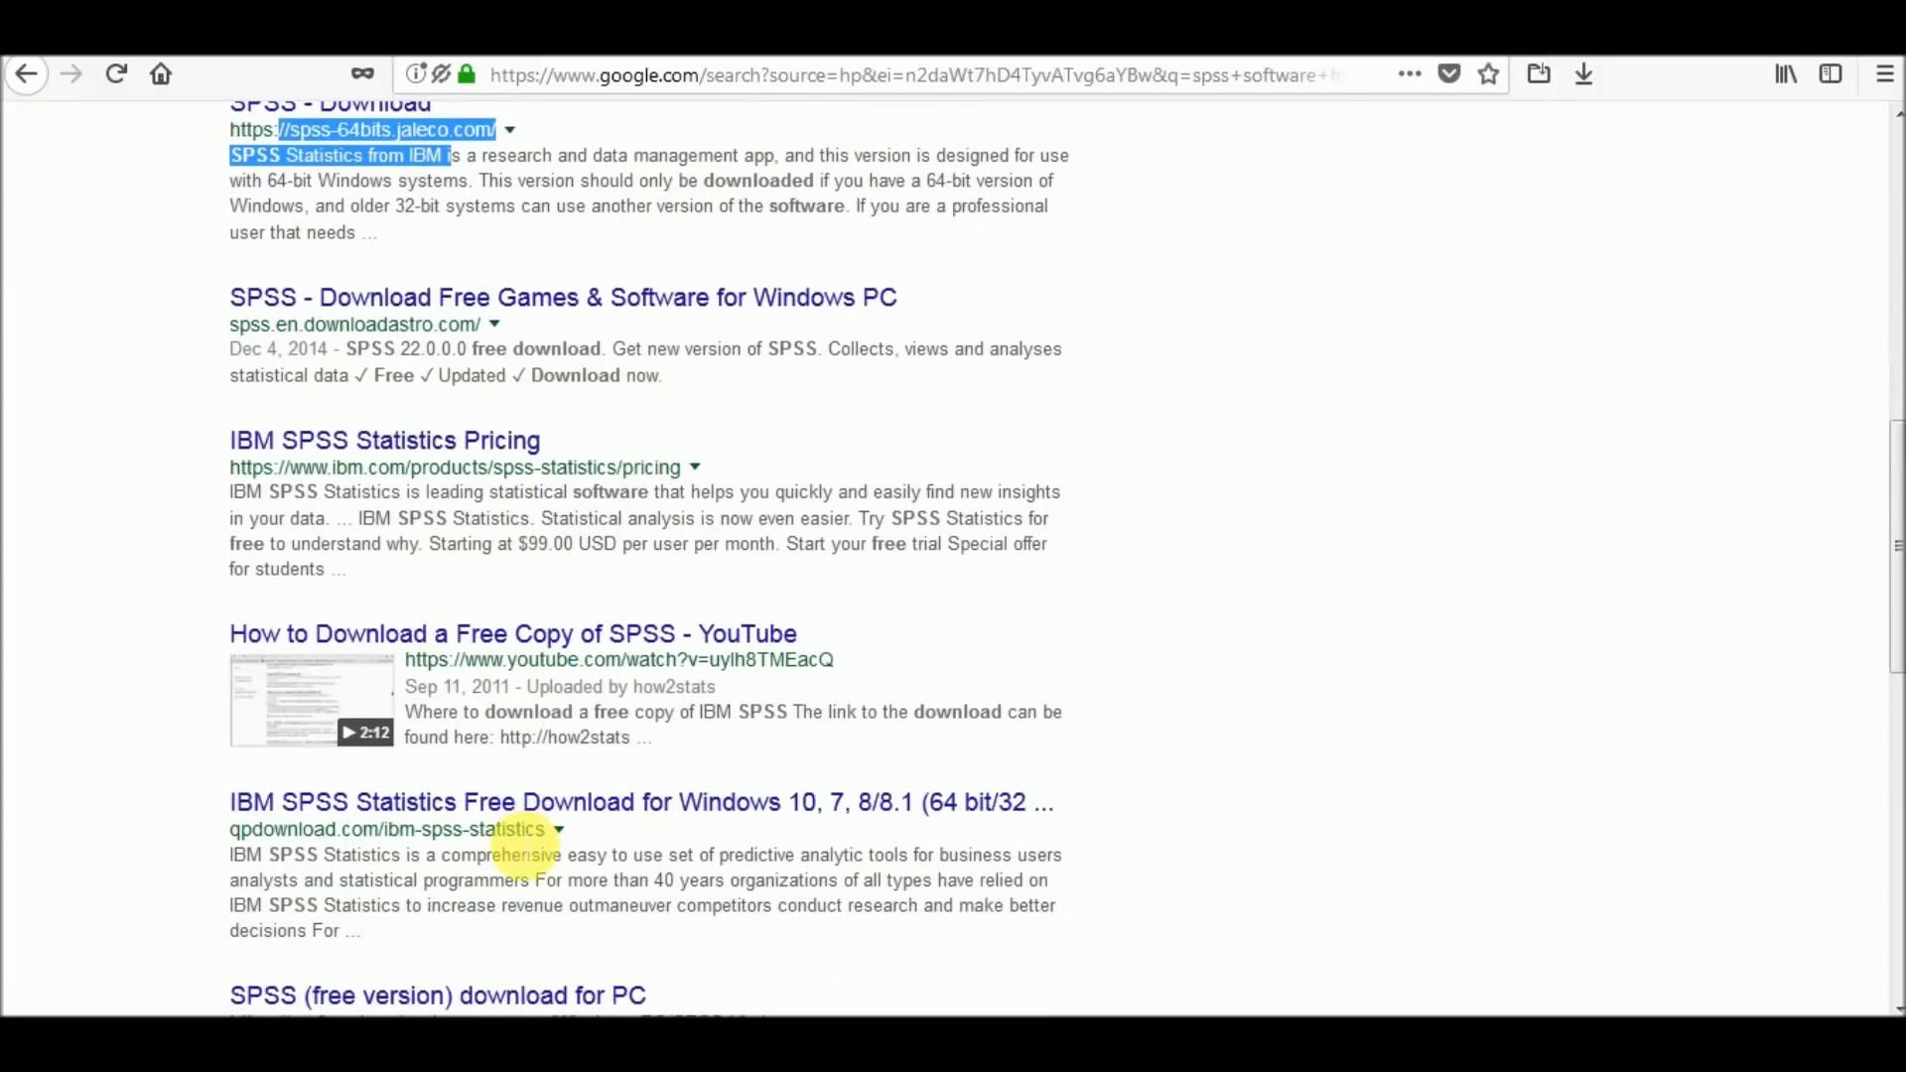
scroll(512, 844, "down", 4)
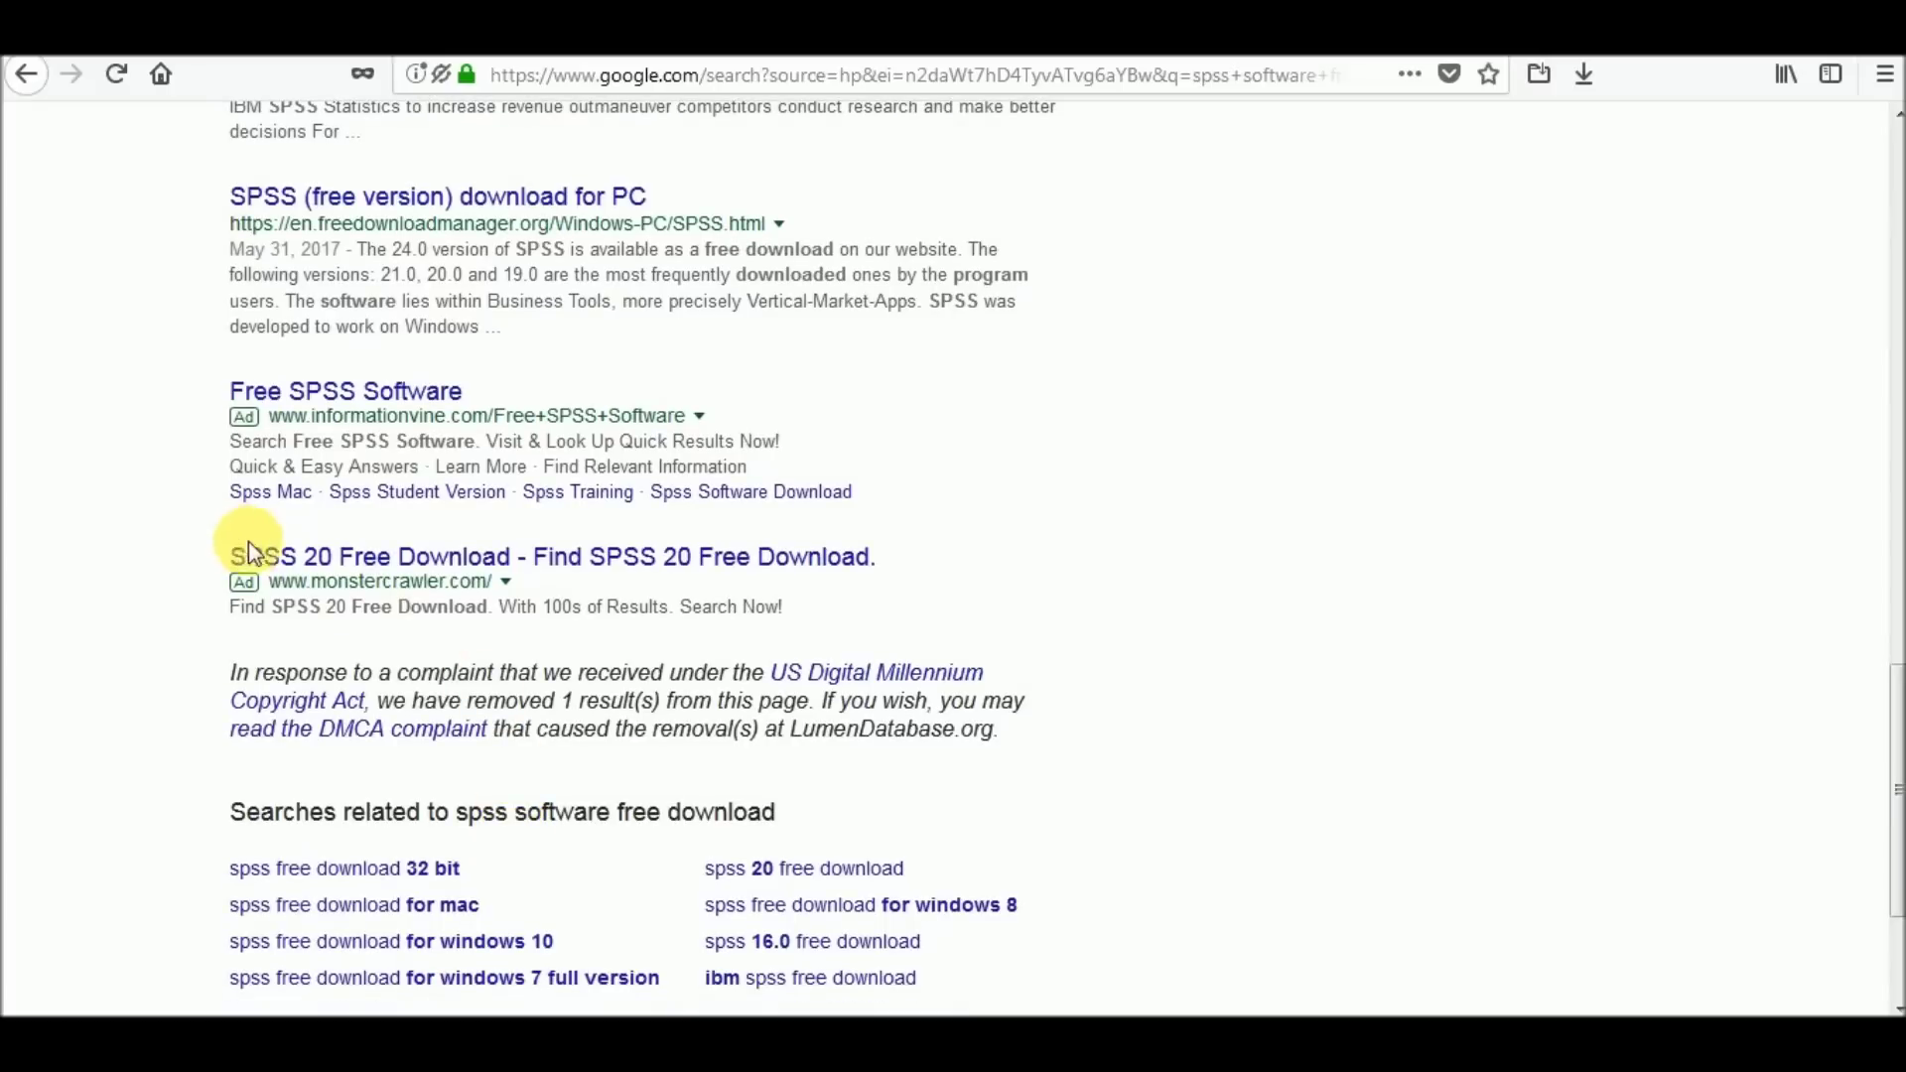
left_click_drag(222, 544, 353, 544)
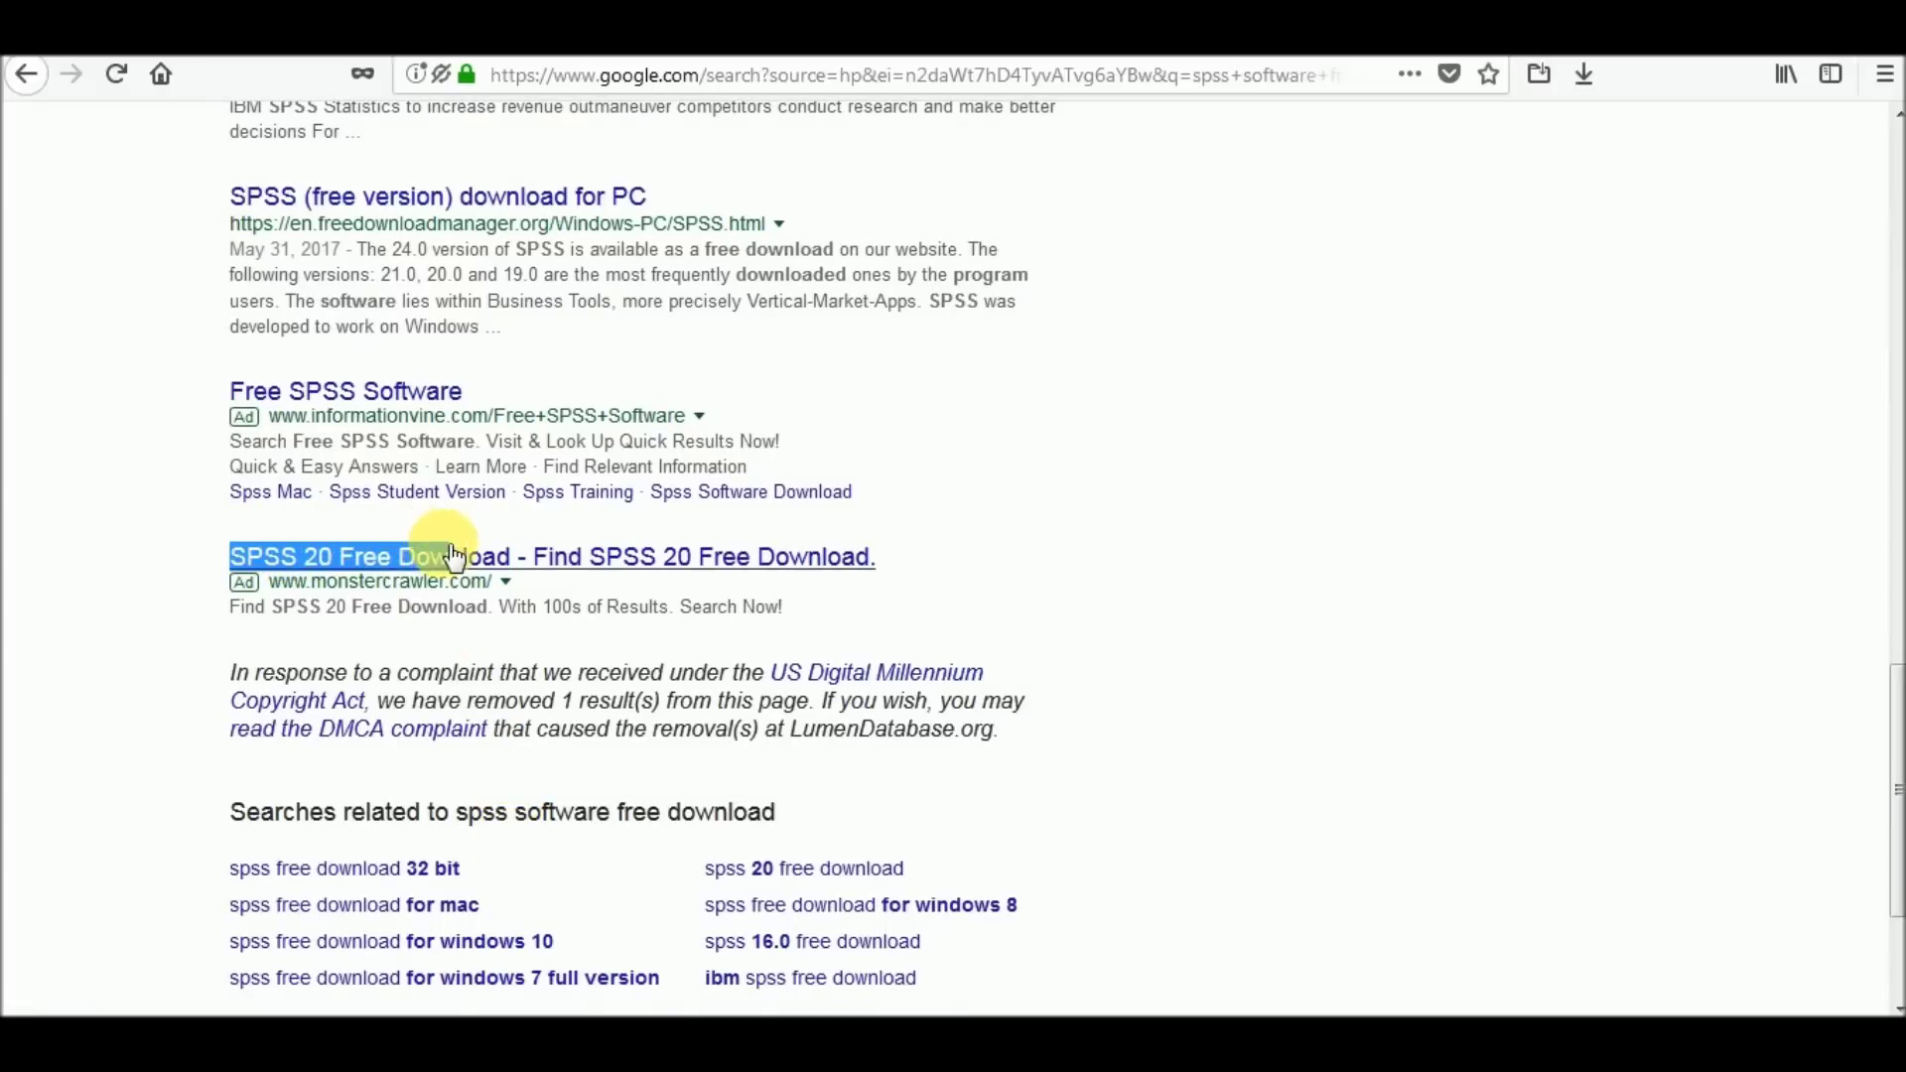
scroll(143, 544, "up", 4)
scroll(149, 526, "up", 12)
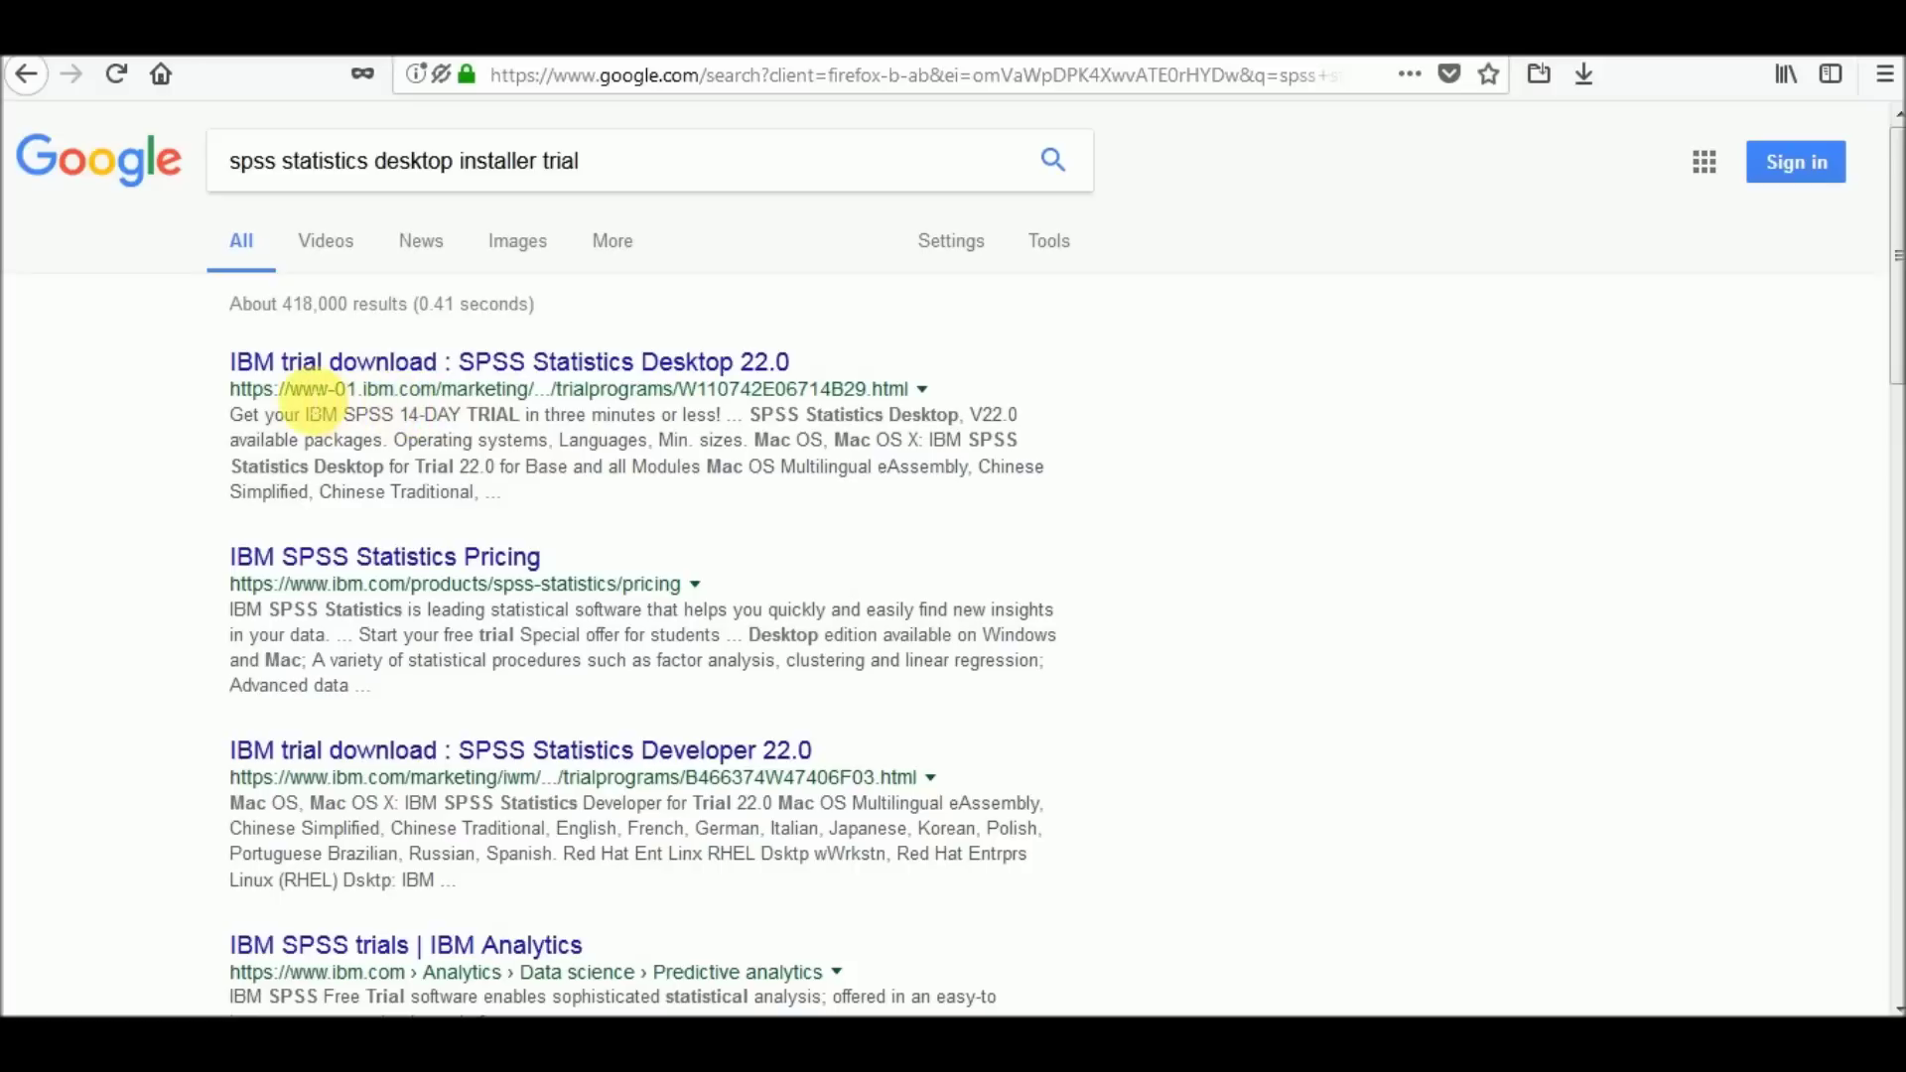
- Open IBM's SPSS Statistics Desktop 22.0 trial page from the top ibm.com result
left_click_drag(303, 393, 434, 393)
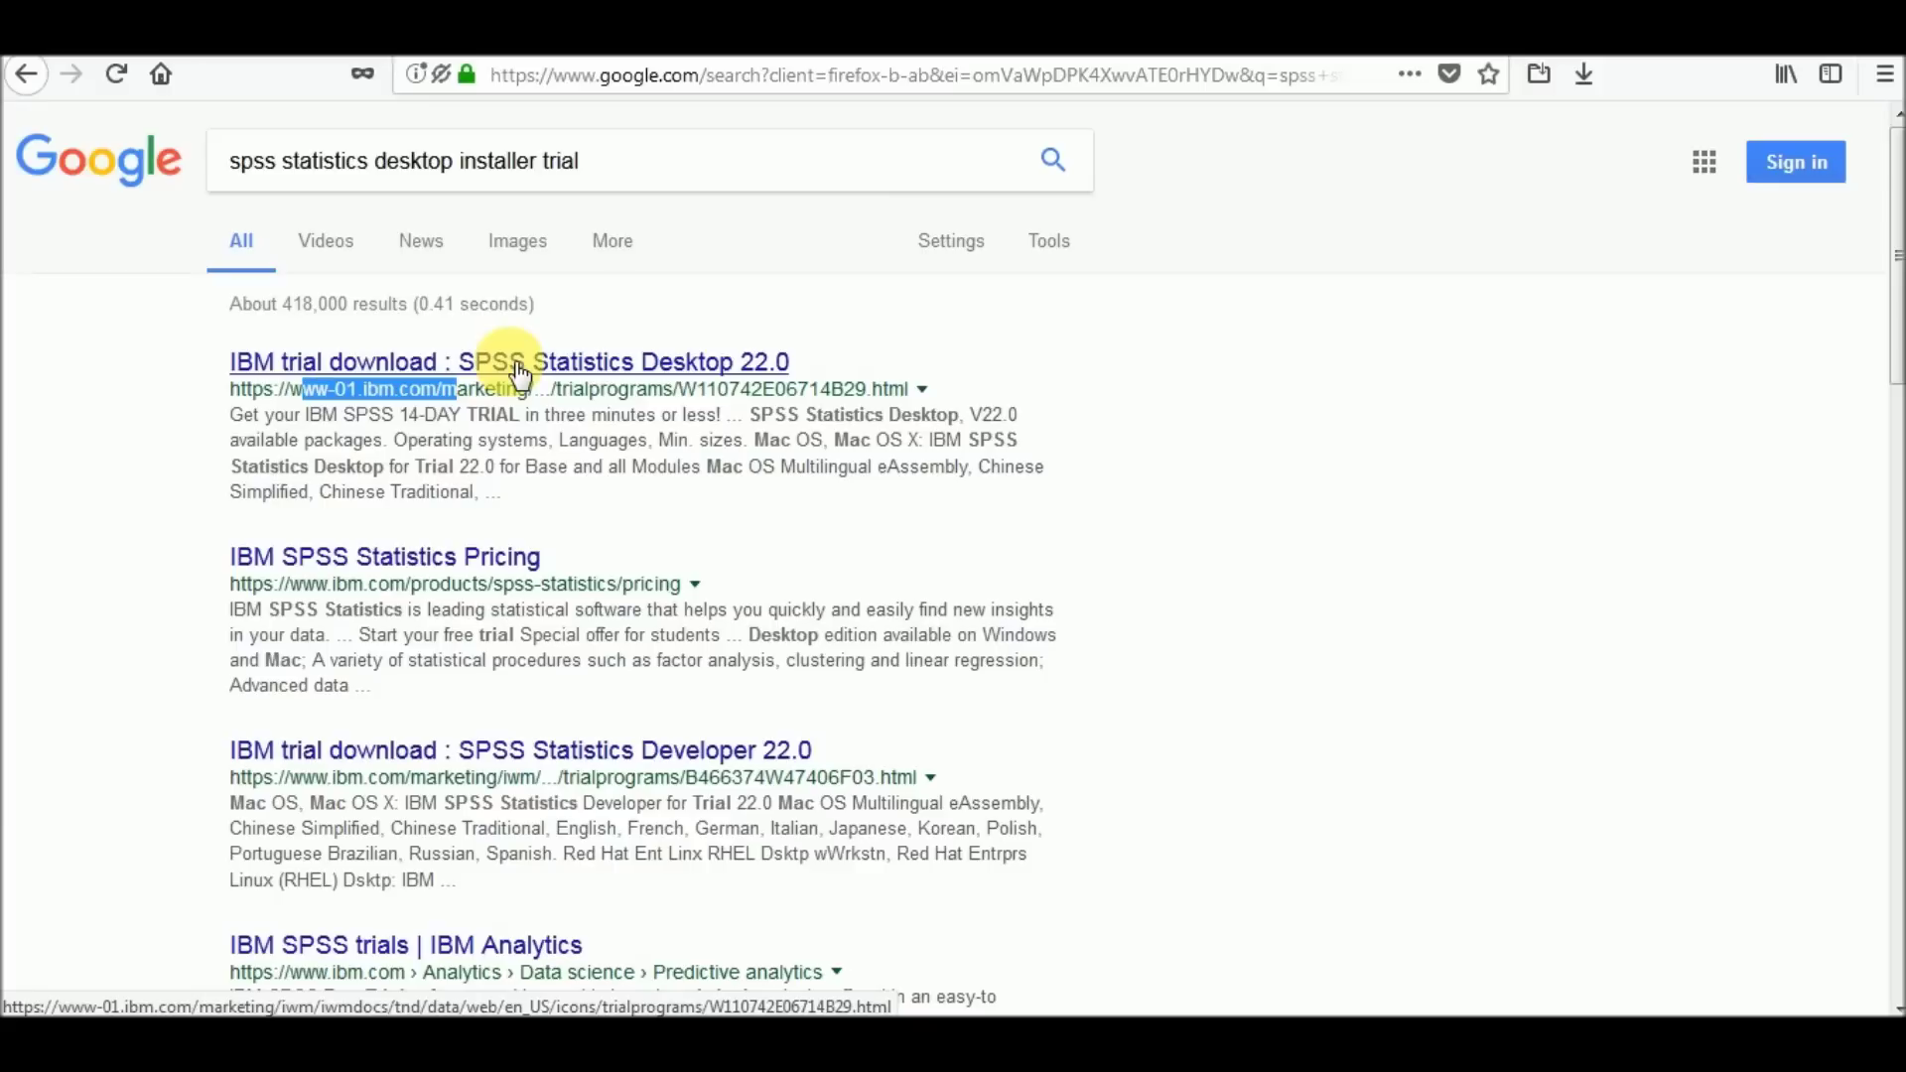
left_click_drag(573, 160, 317, 162)
left_click(96, 337)
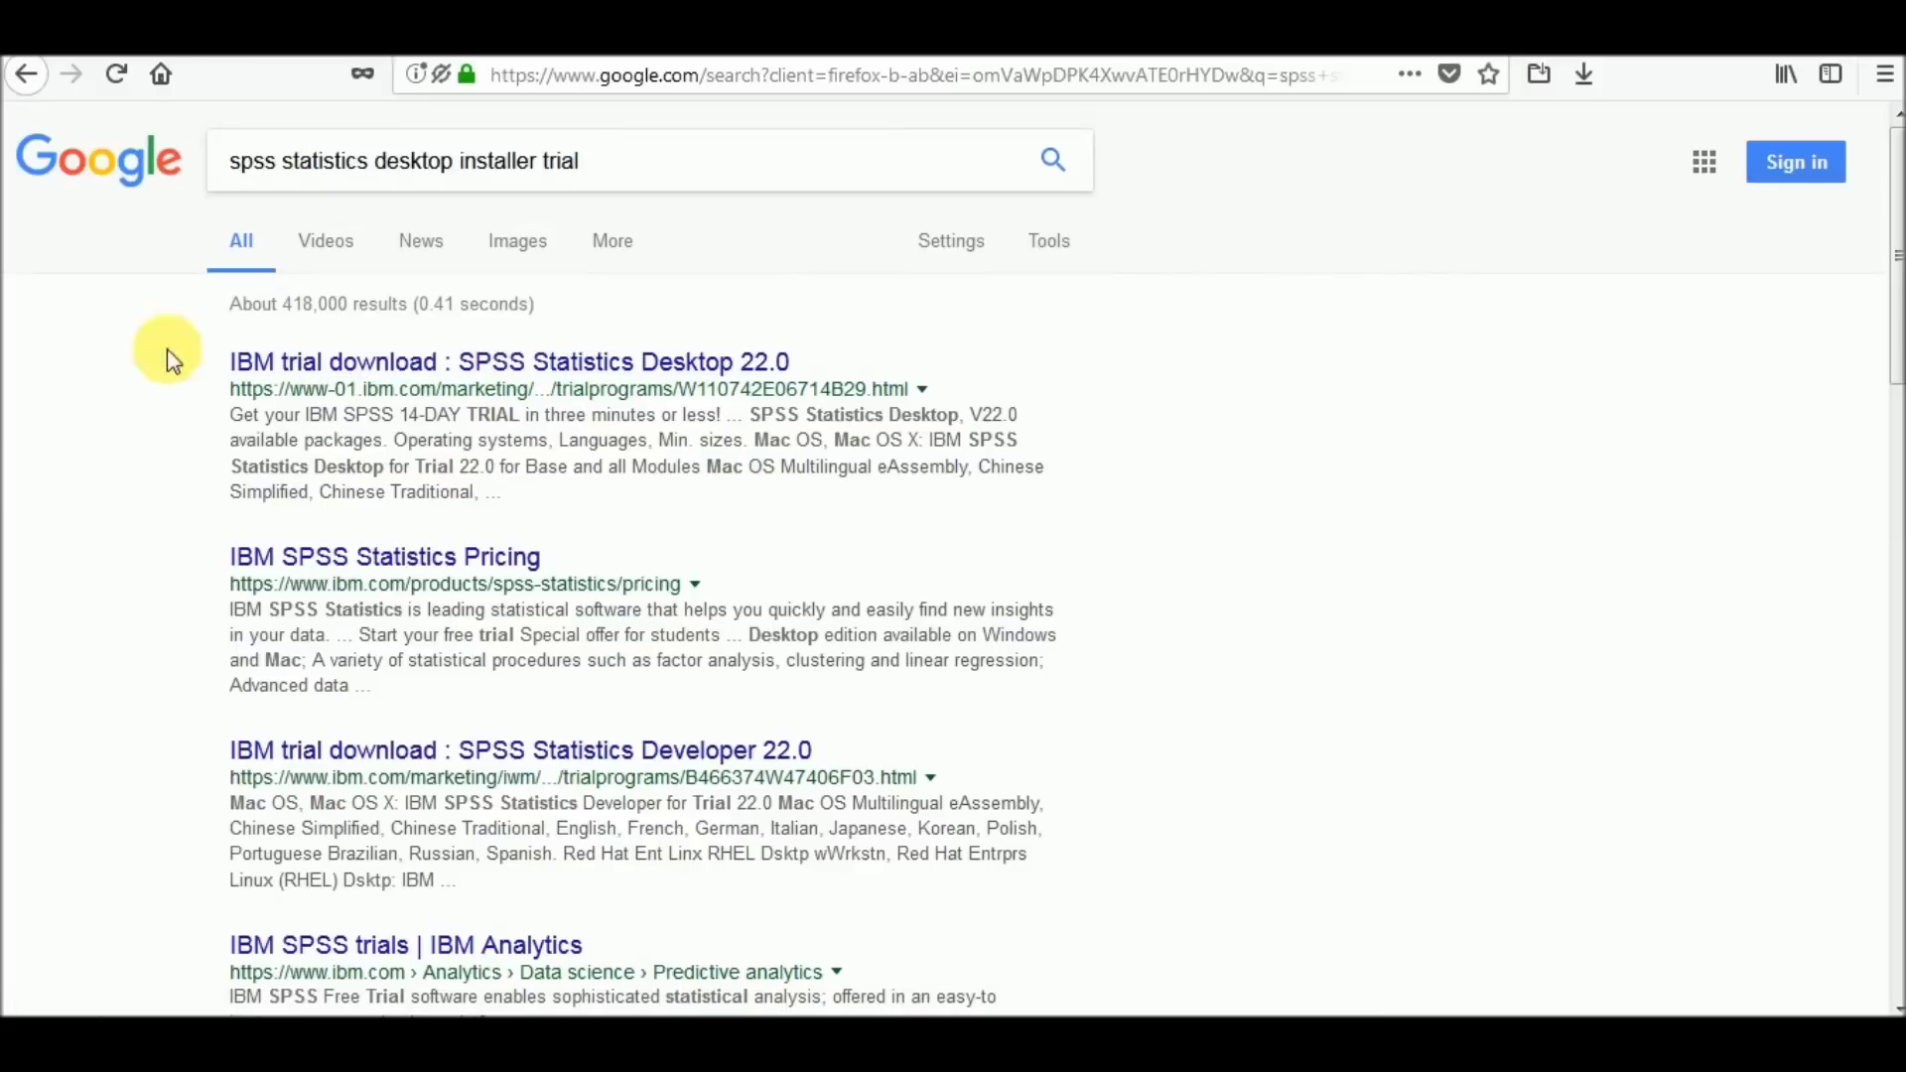
left_click(373, 366)
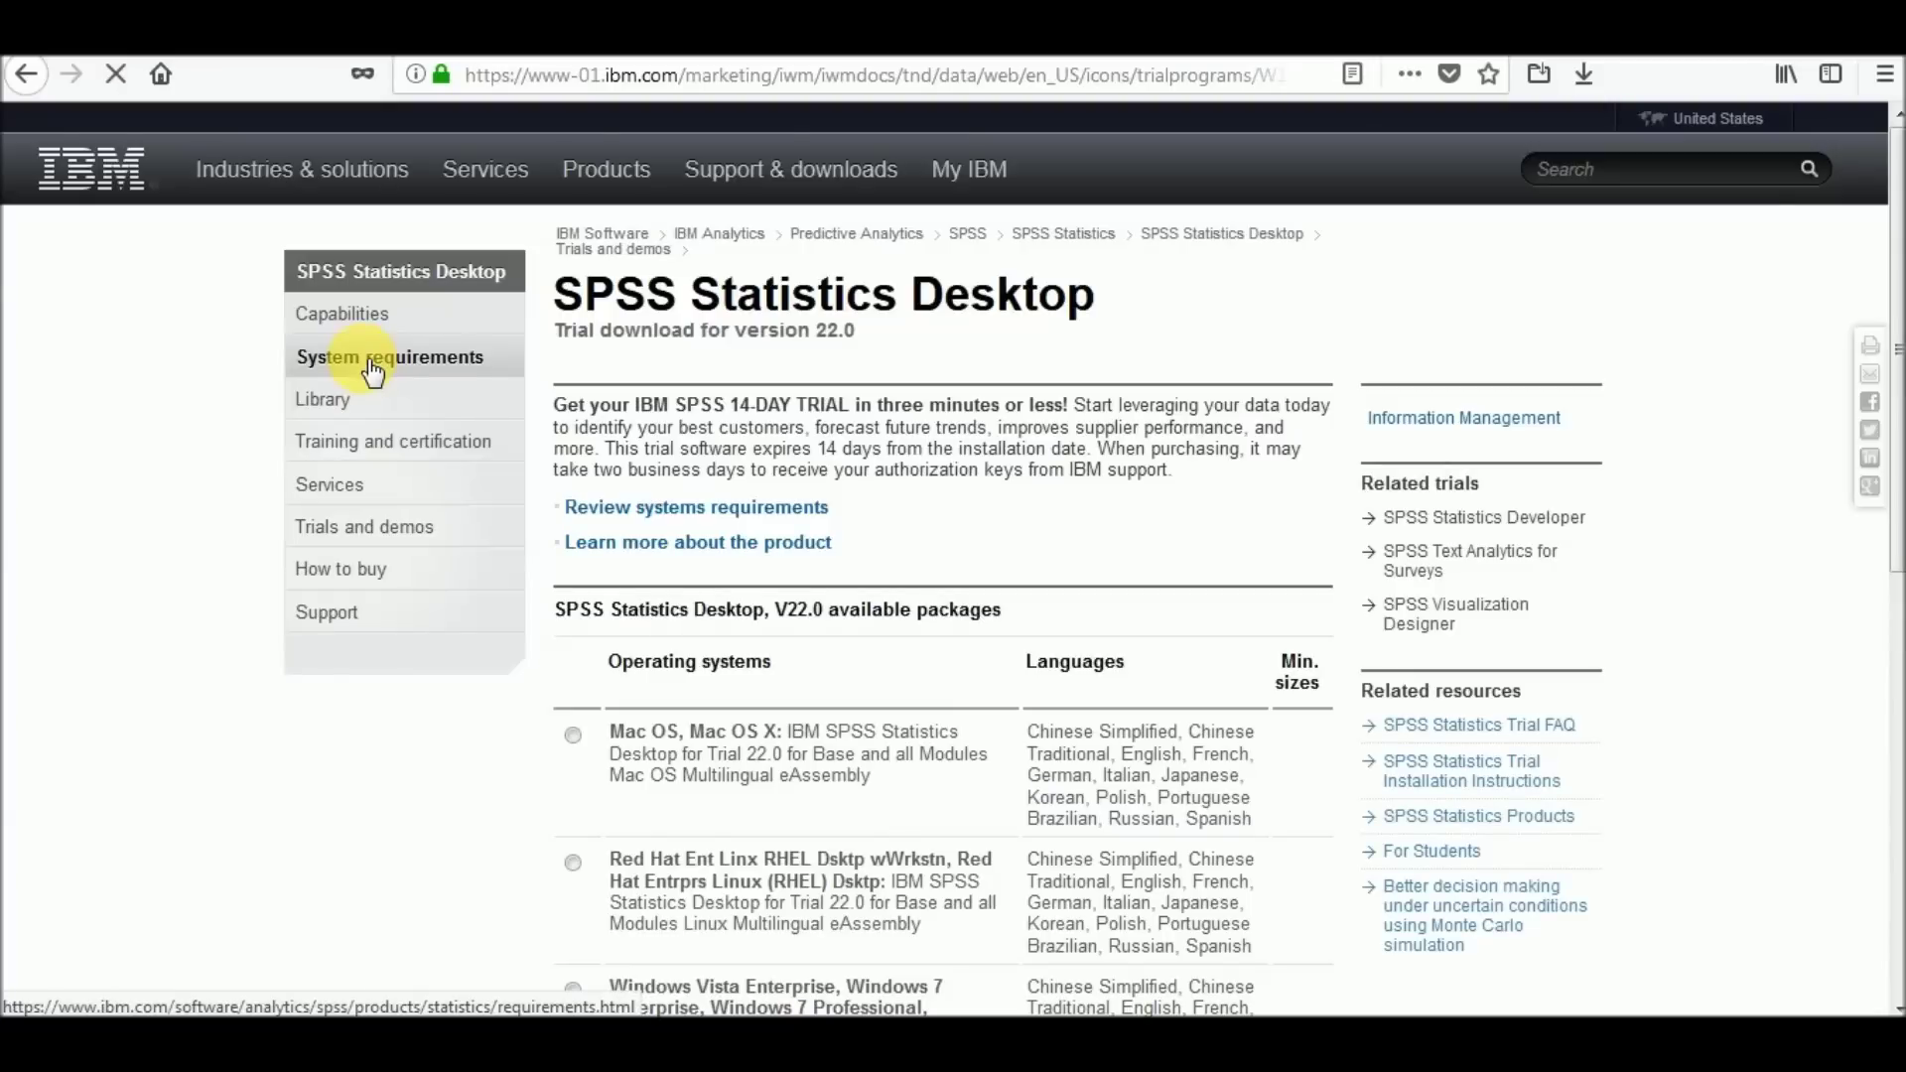
- Rerun IBM's site search for 'SPSS Statistics installer desktop trial' and reopen the Desktop 22.0 trial
scroll(660, 694, "down", 4)
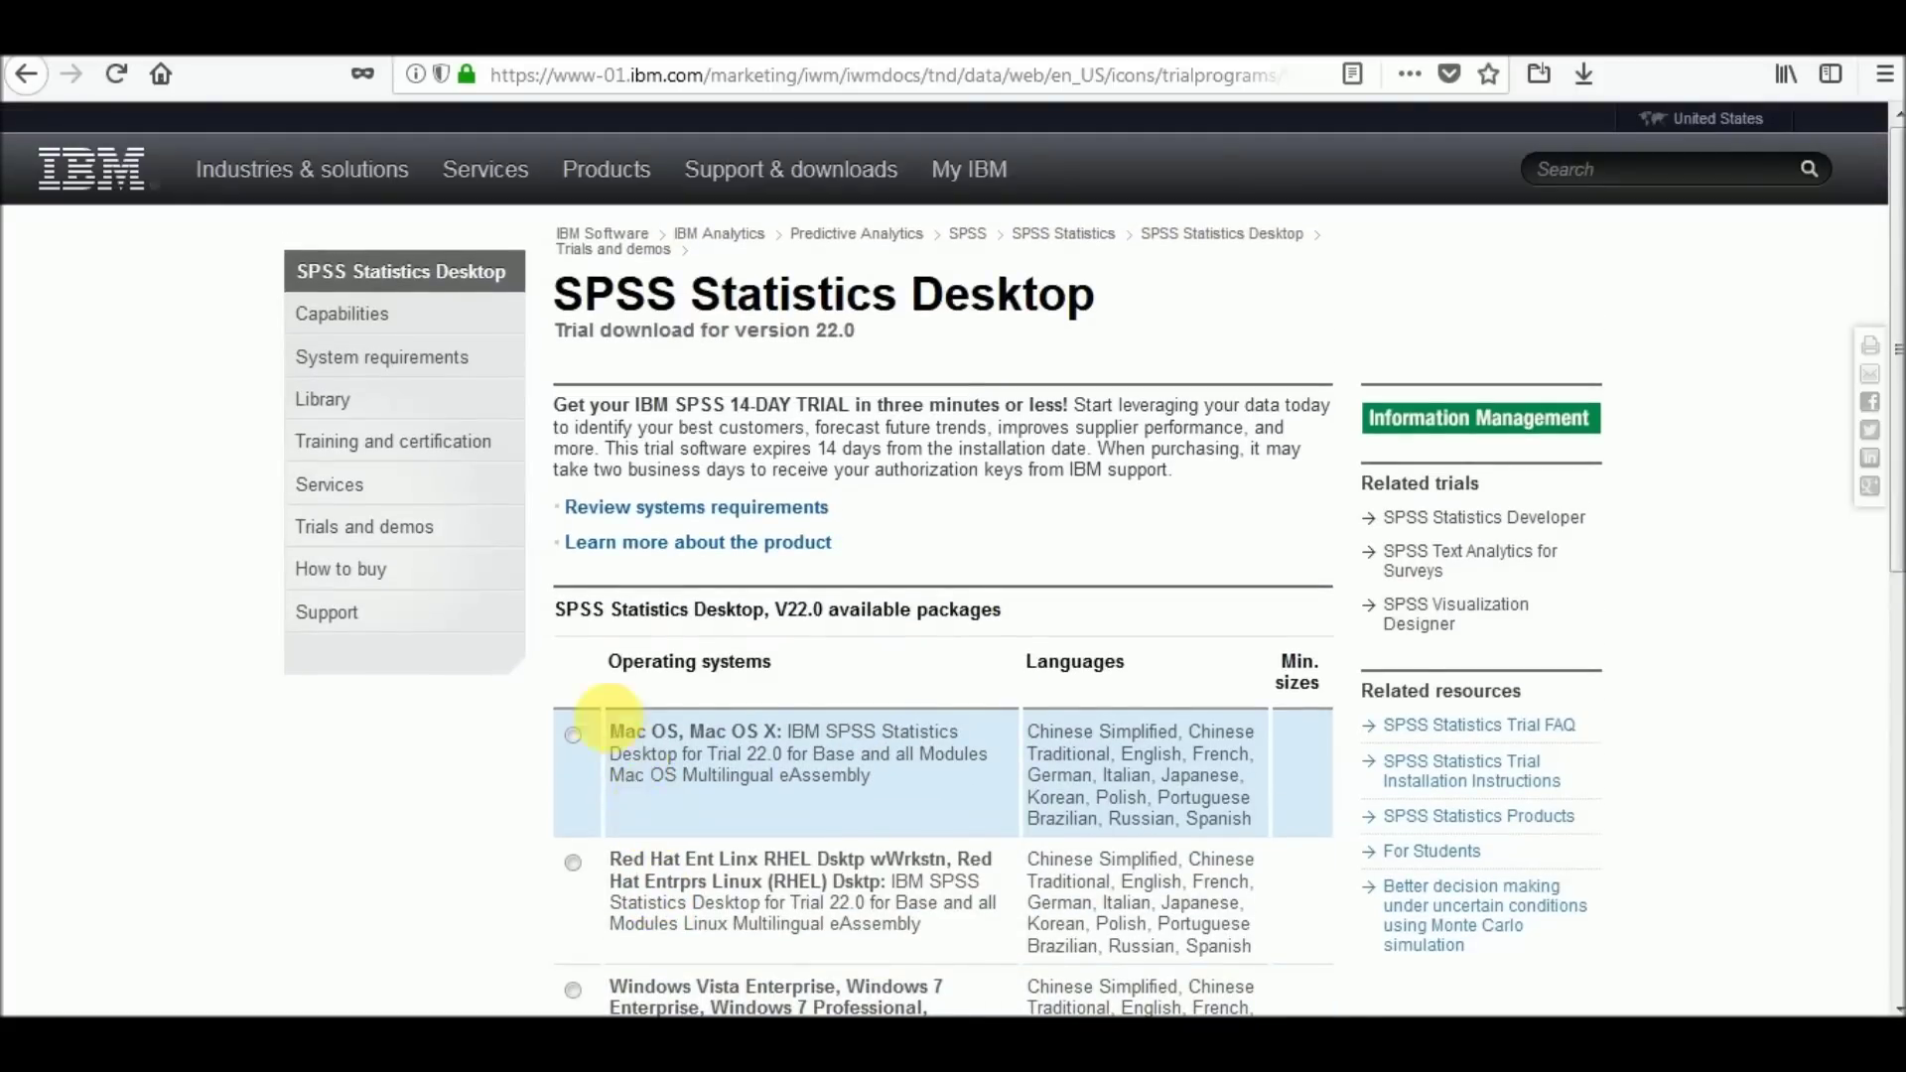
key("alt+Left")
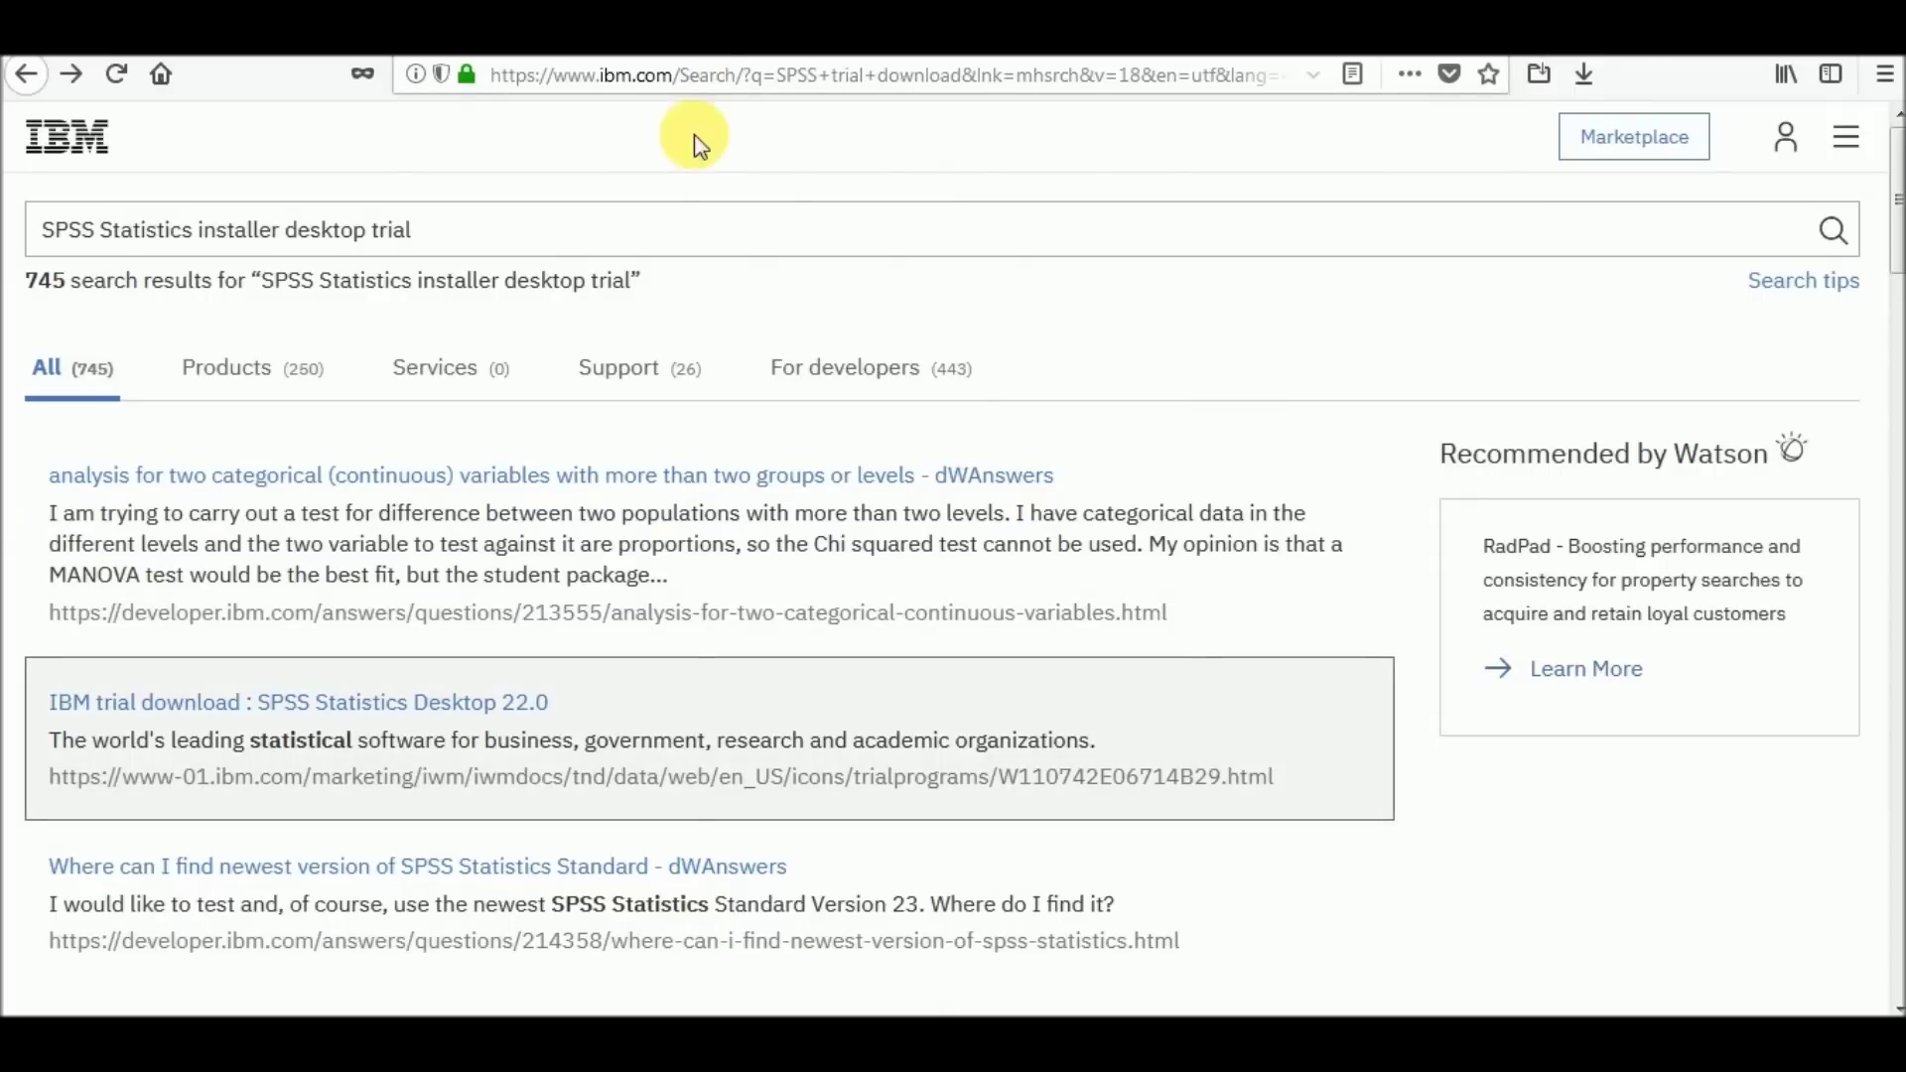
left_click_drag(68, 229, 369, 234)
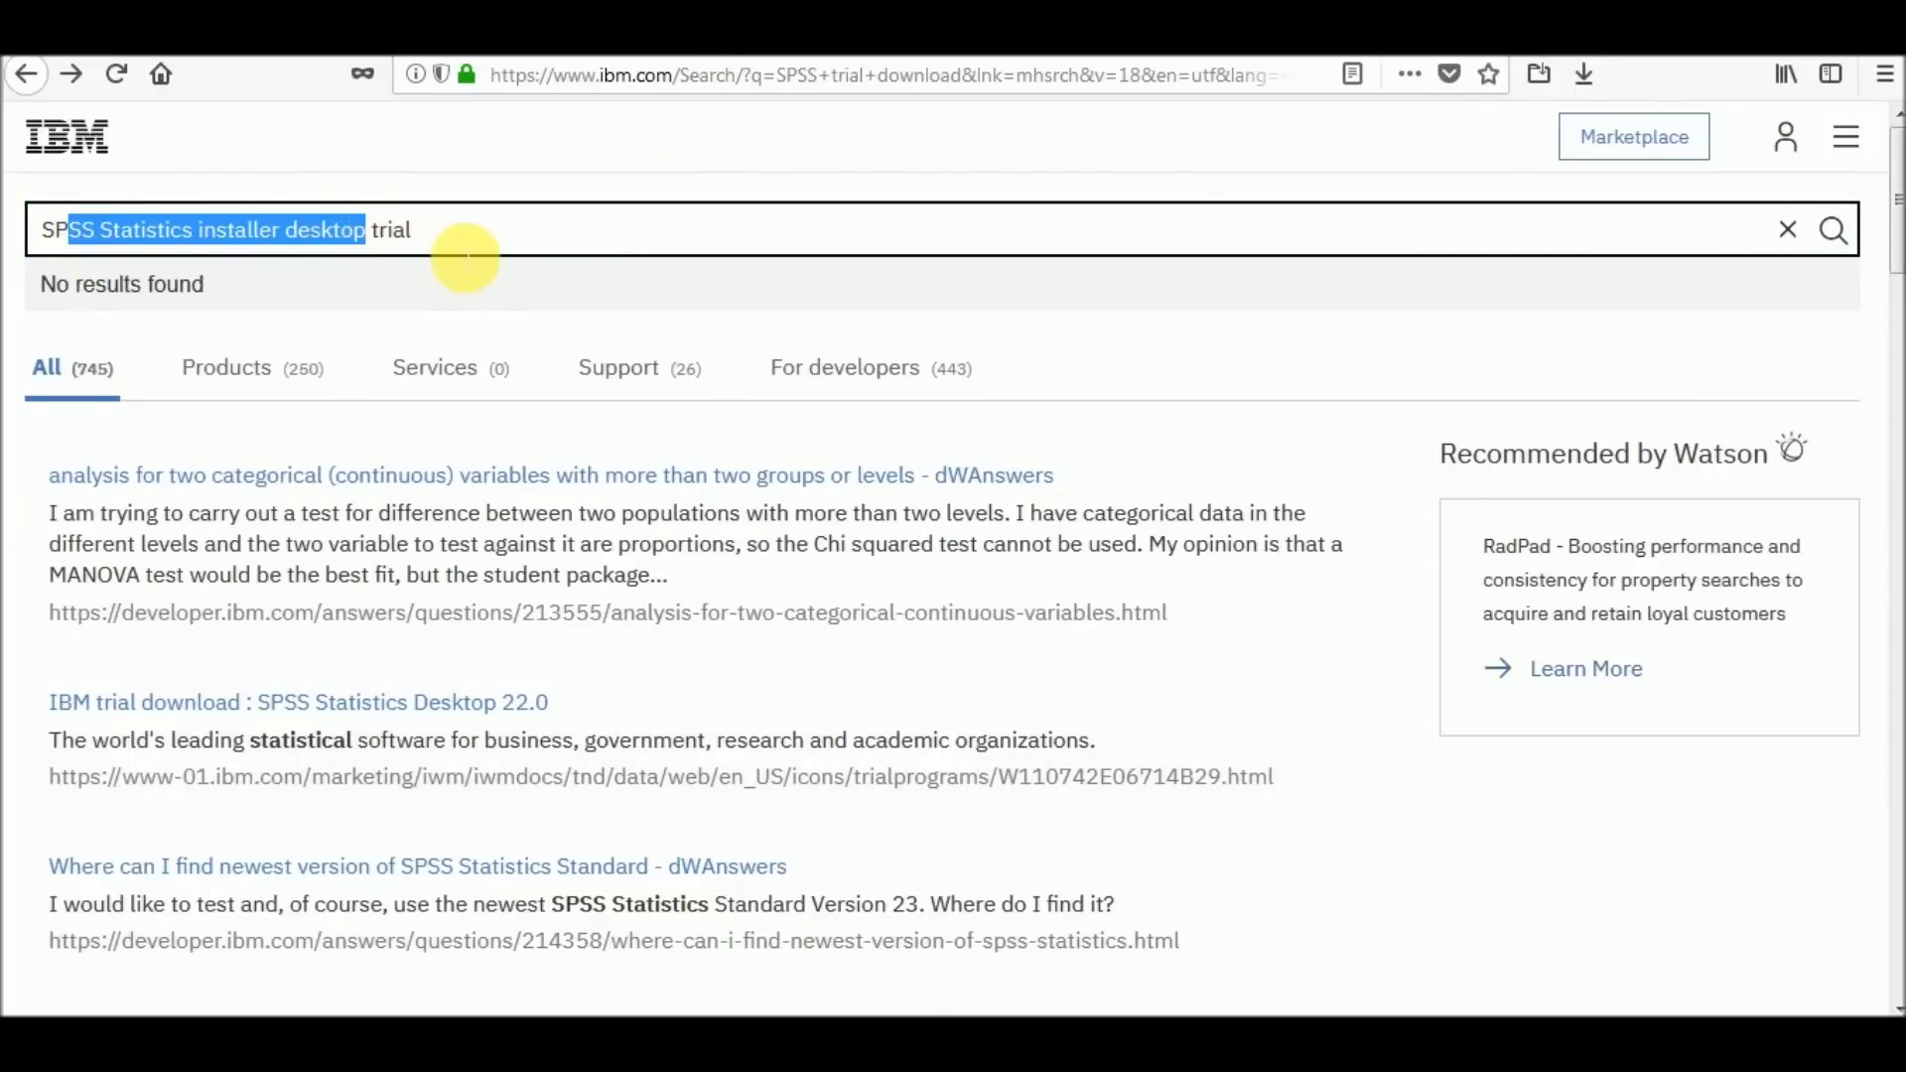
left_click(462, 246)
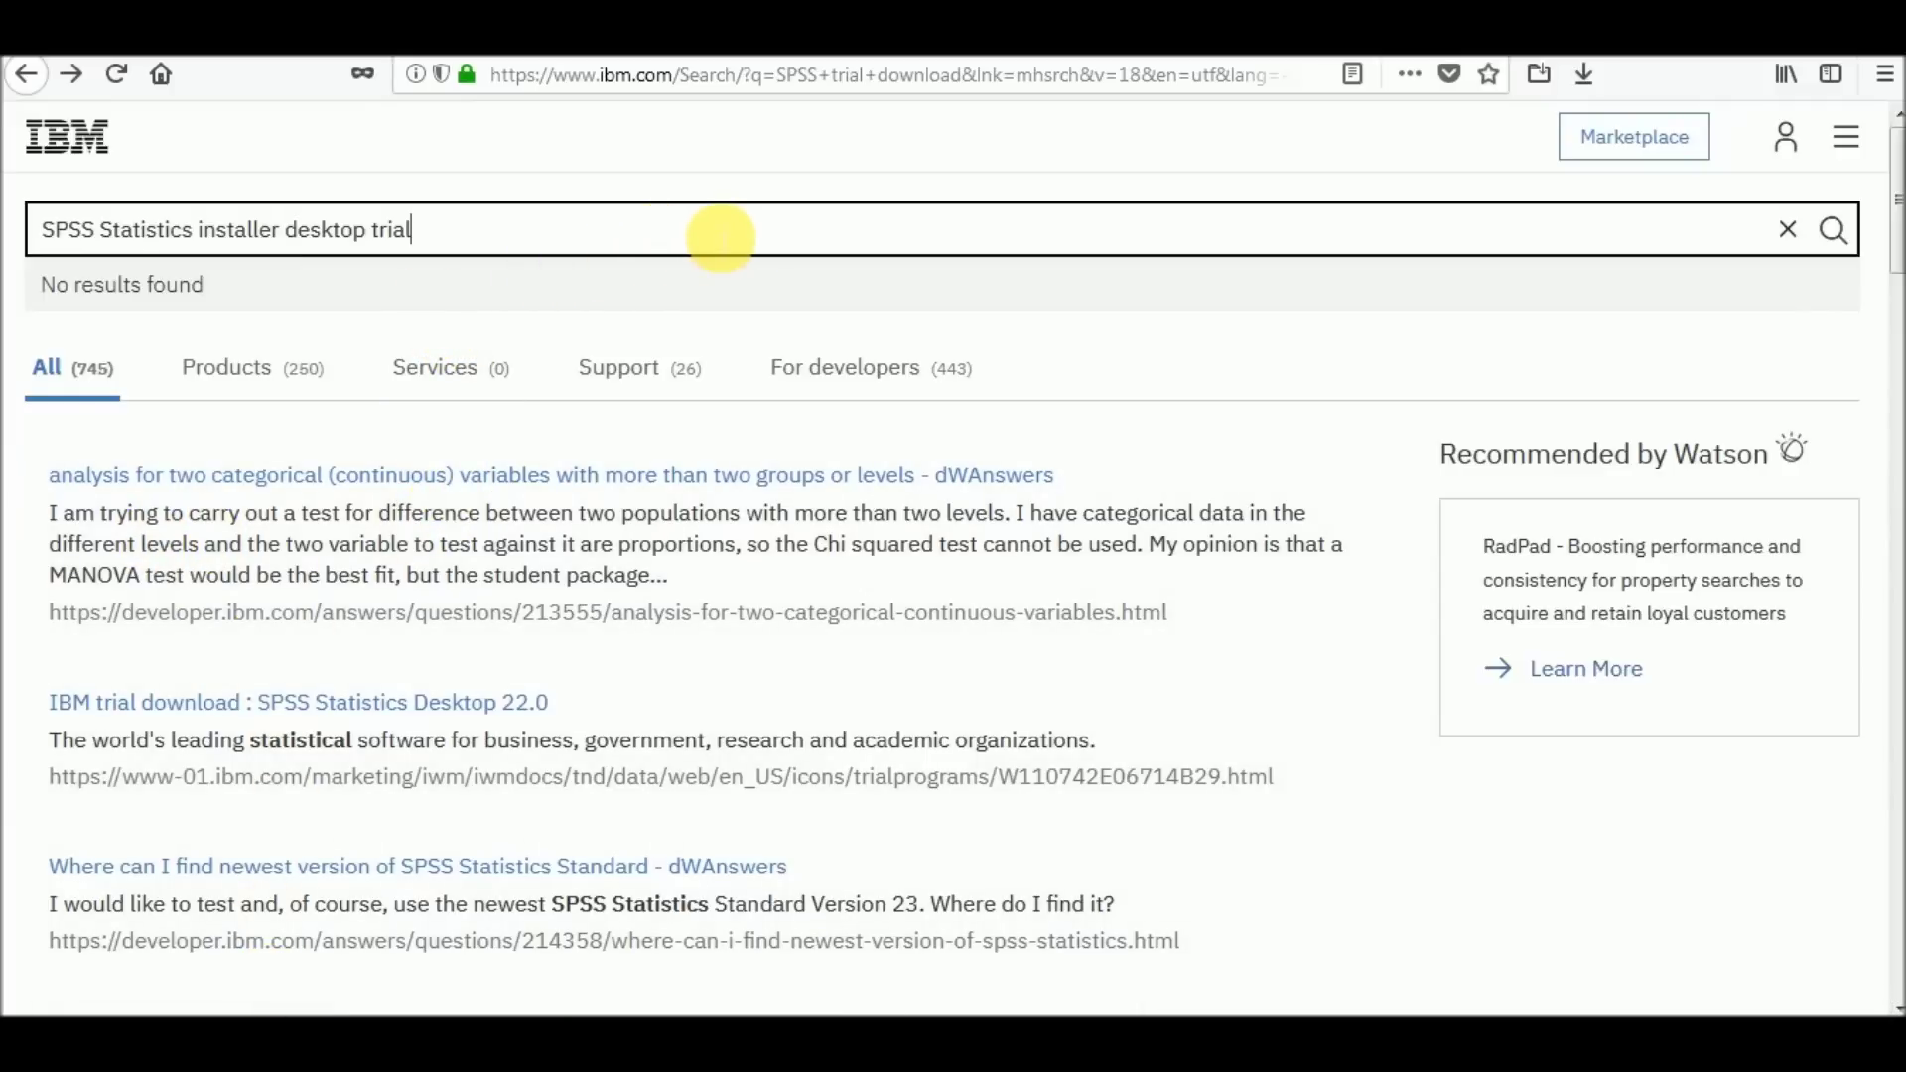
key("Return")
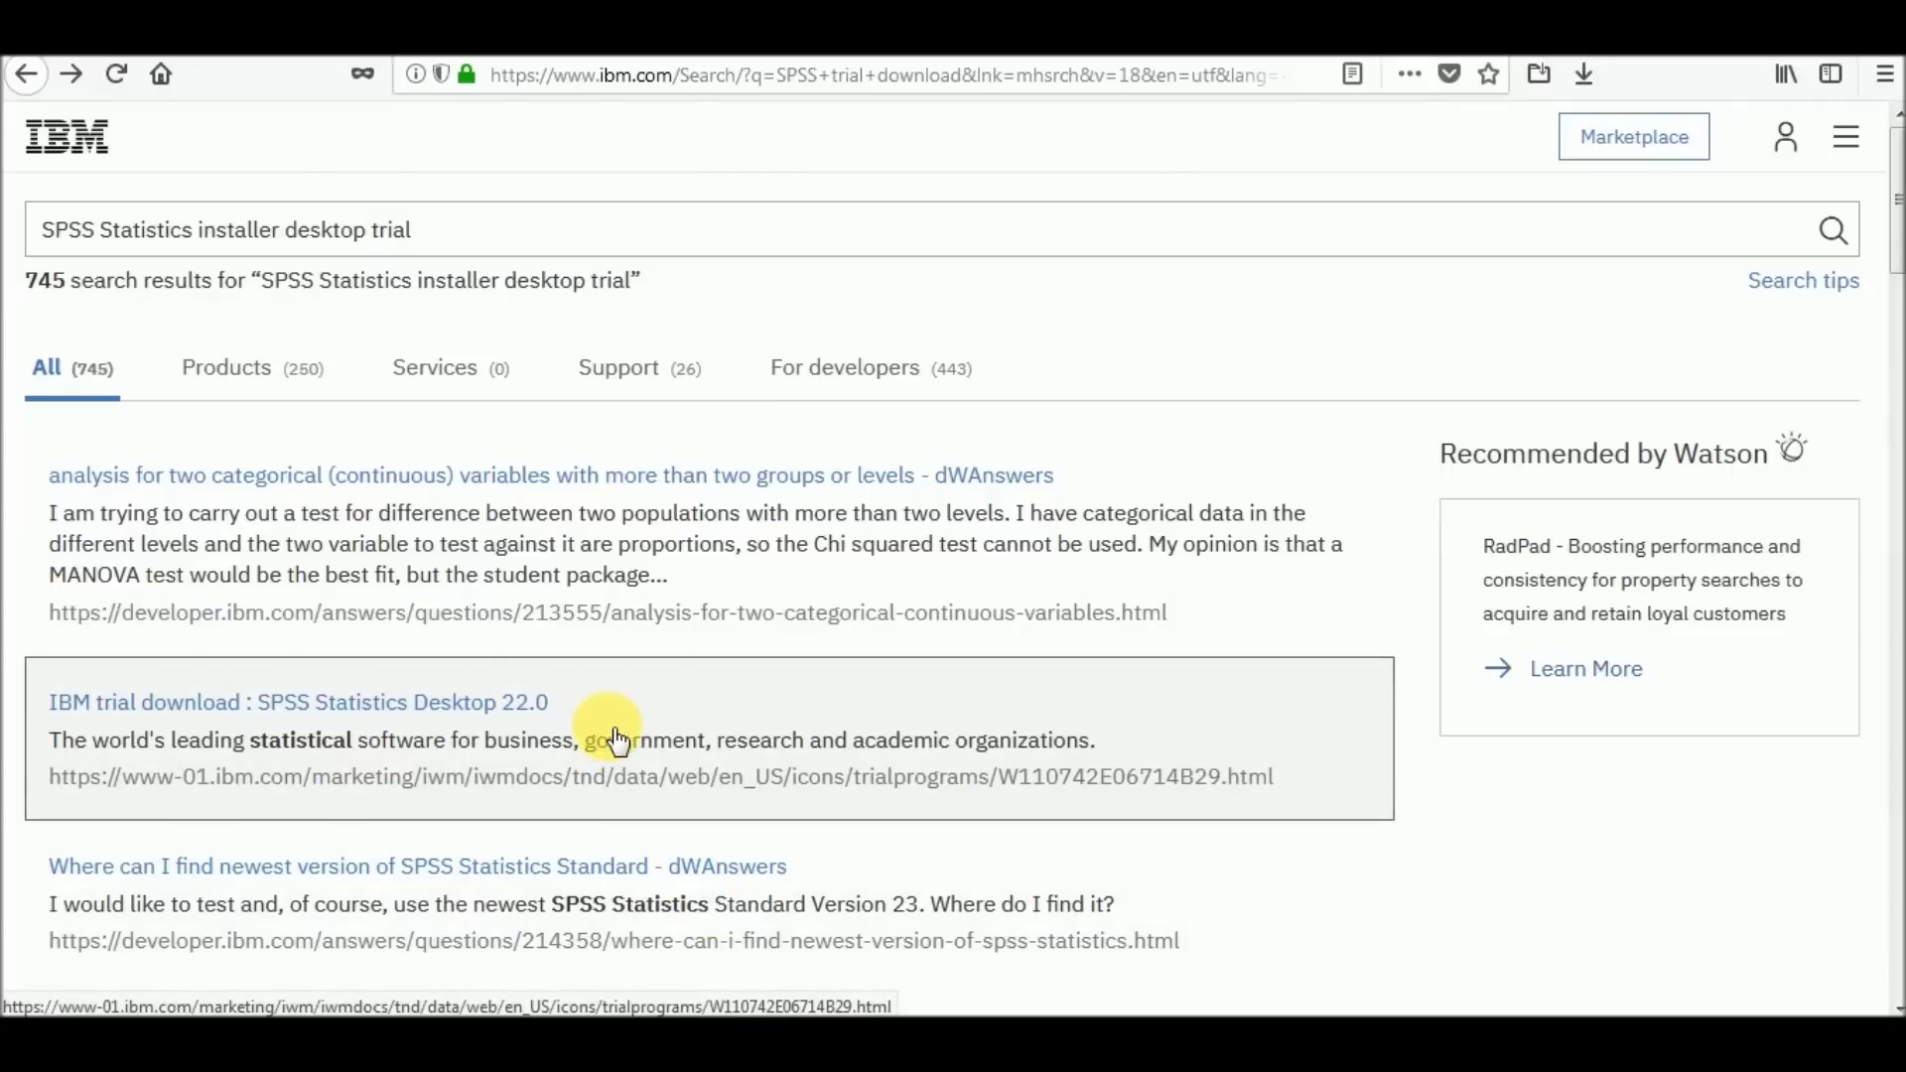
left_click(625, 749)
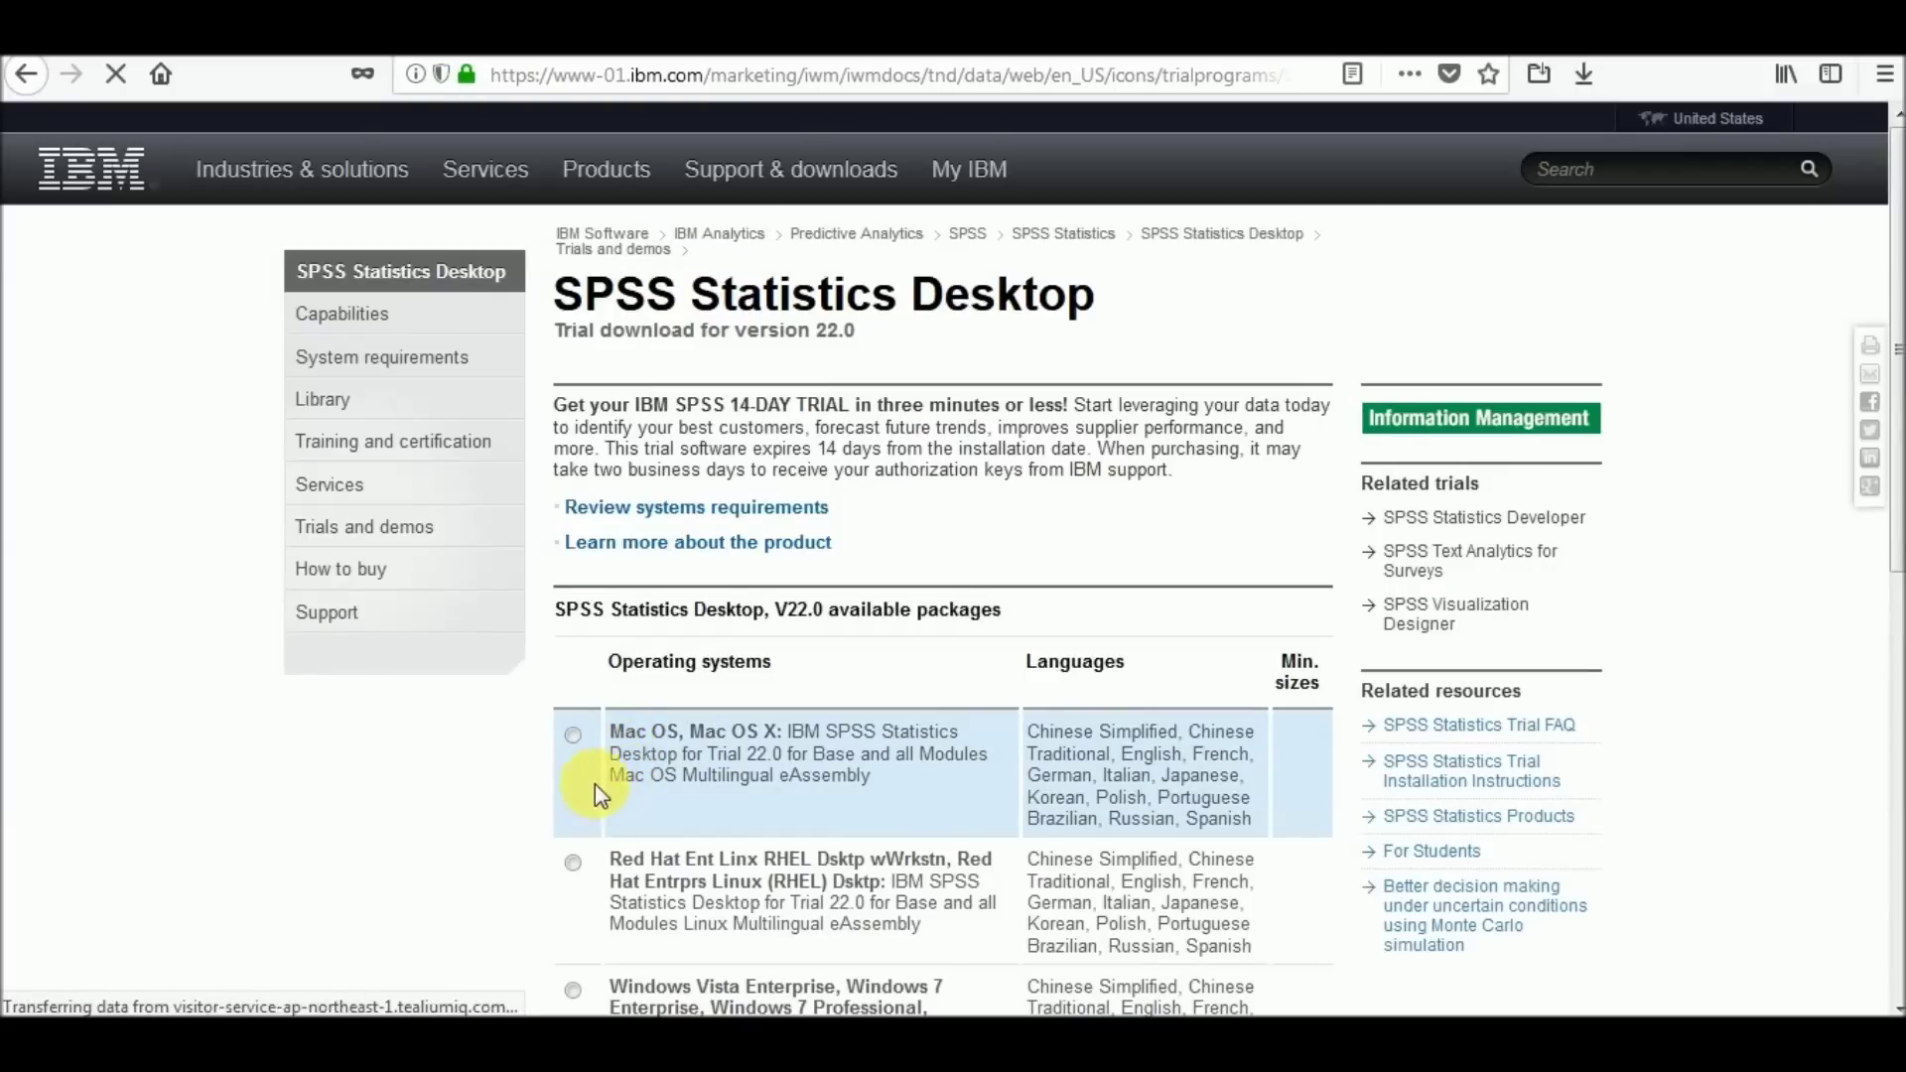
- Compare the Mac OS, Red Hat Enterprise Linux and Windows trial packages and their supported systems
scroll(596, 430, "down", 3)
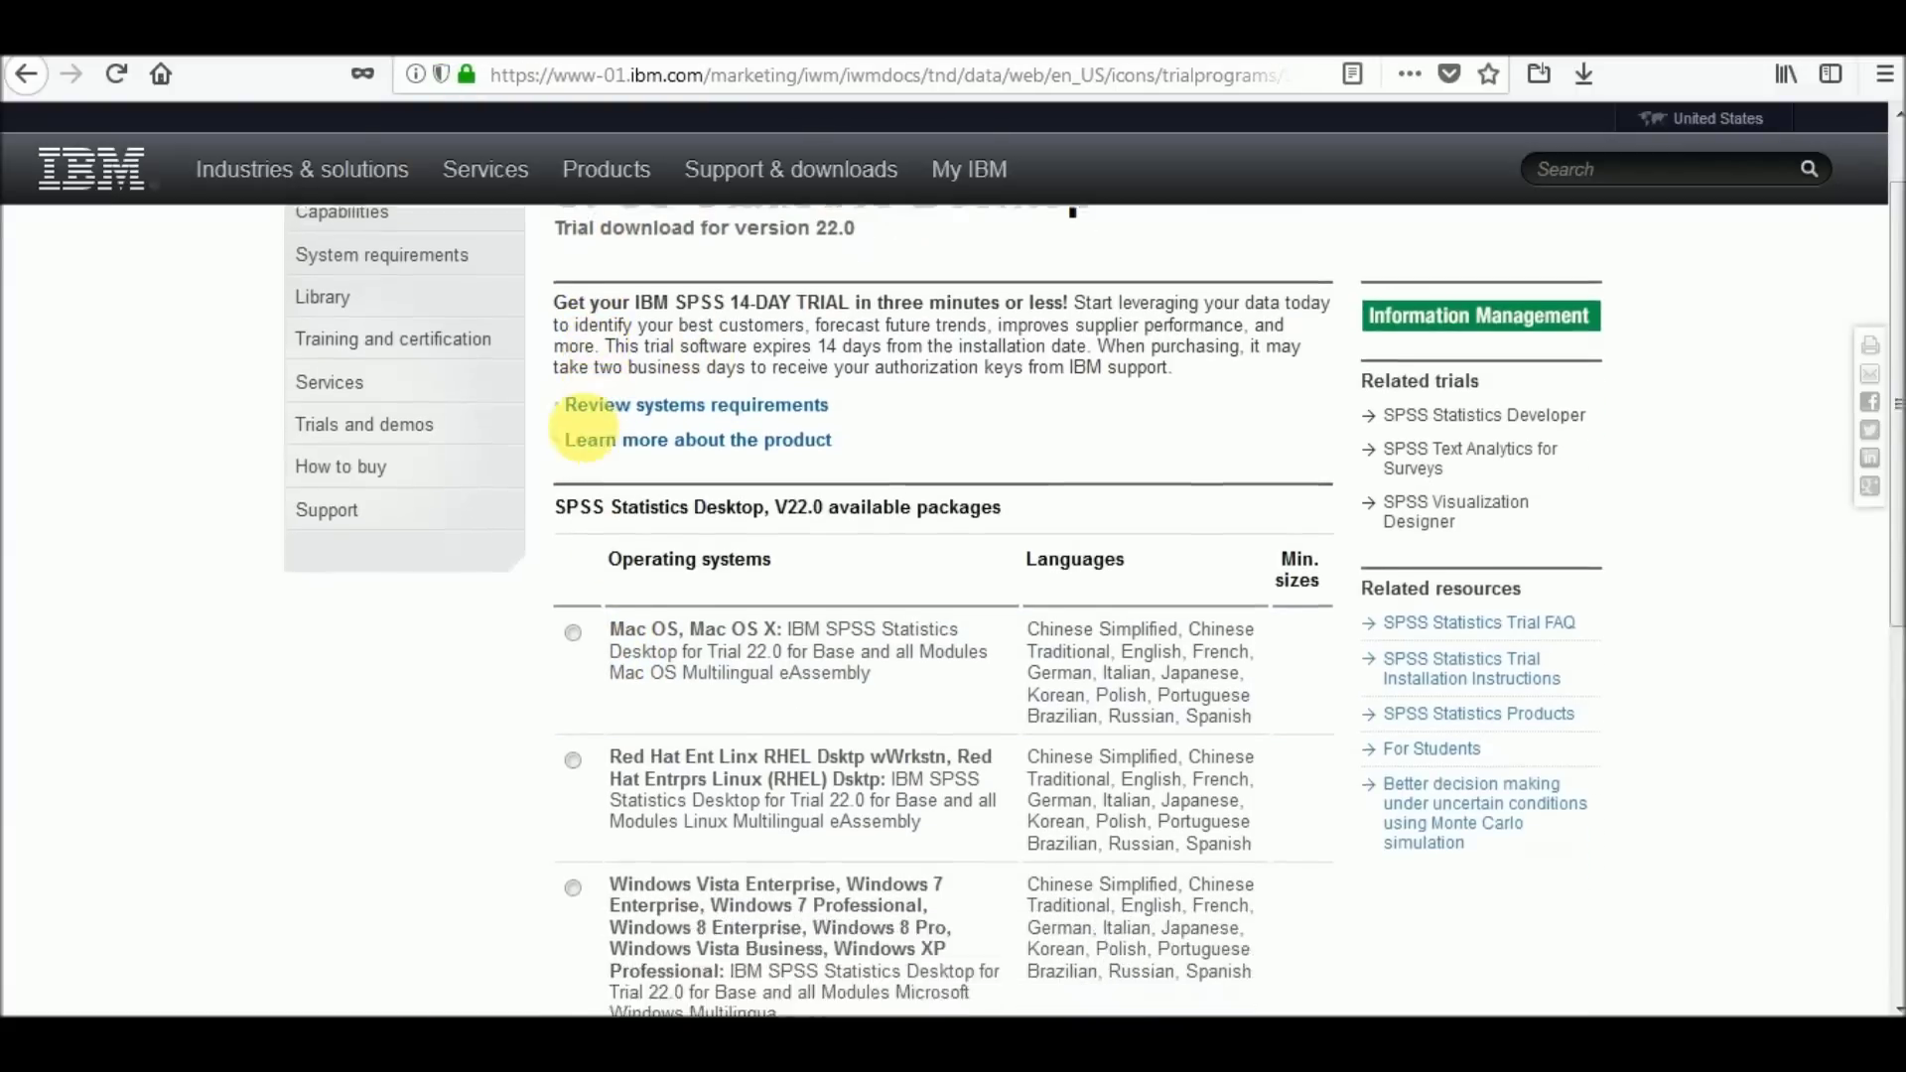
scroll(404, 460, "up", 3)
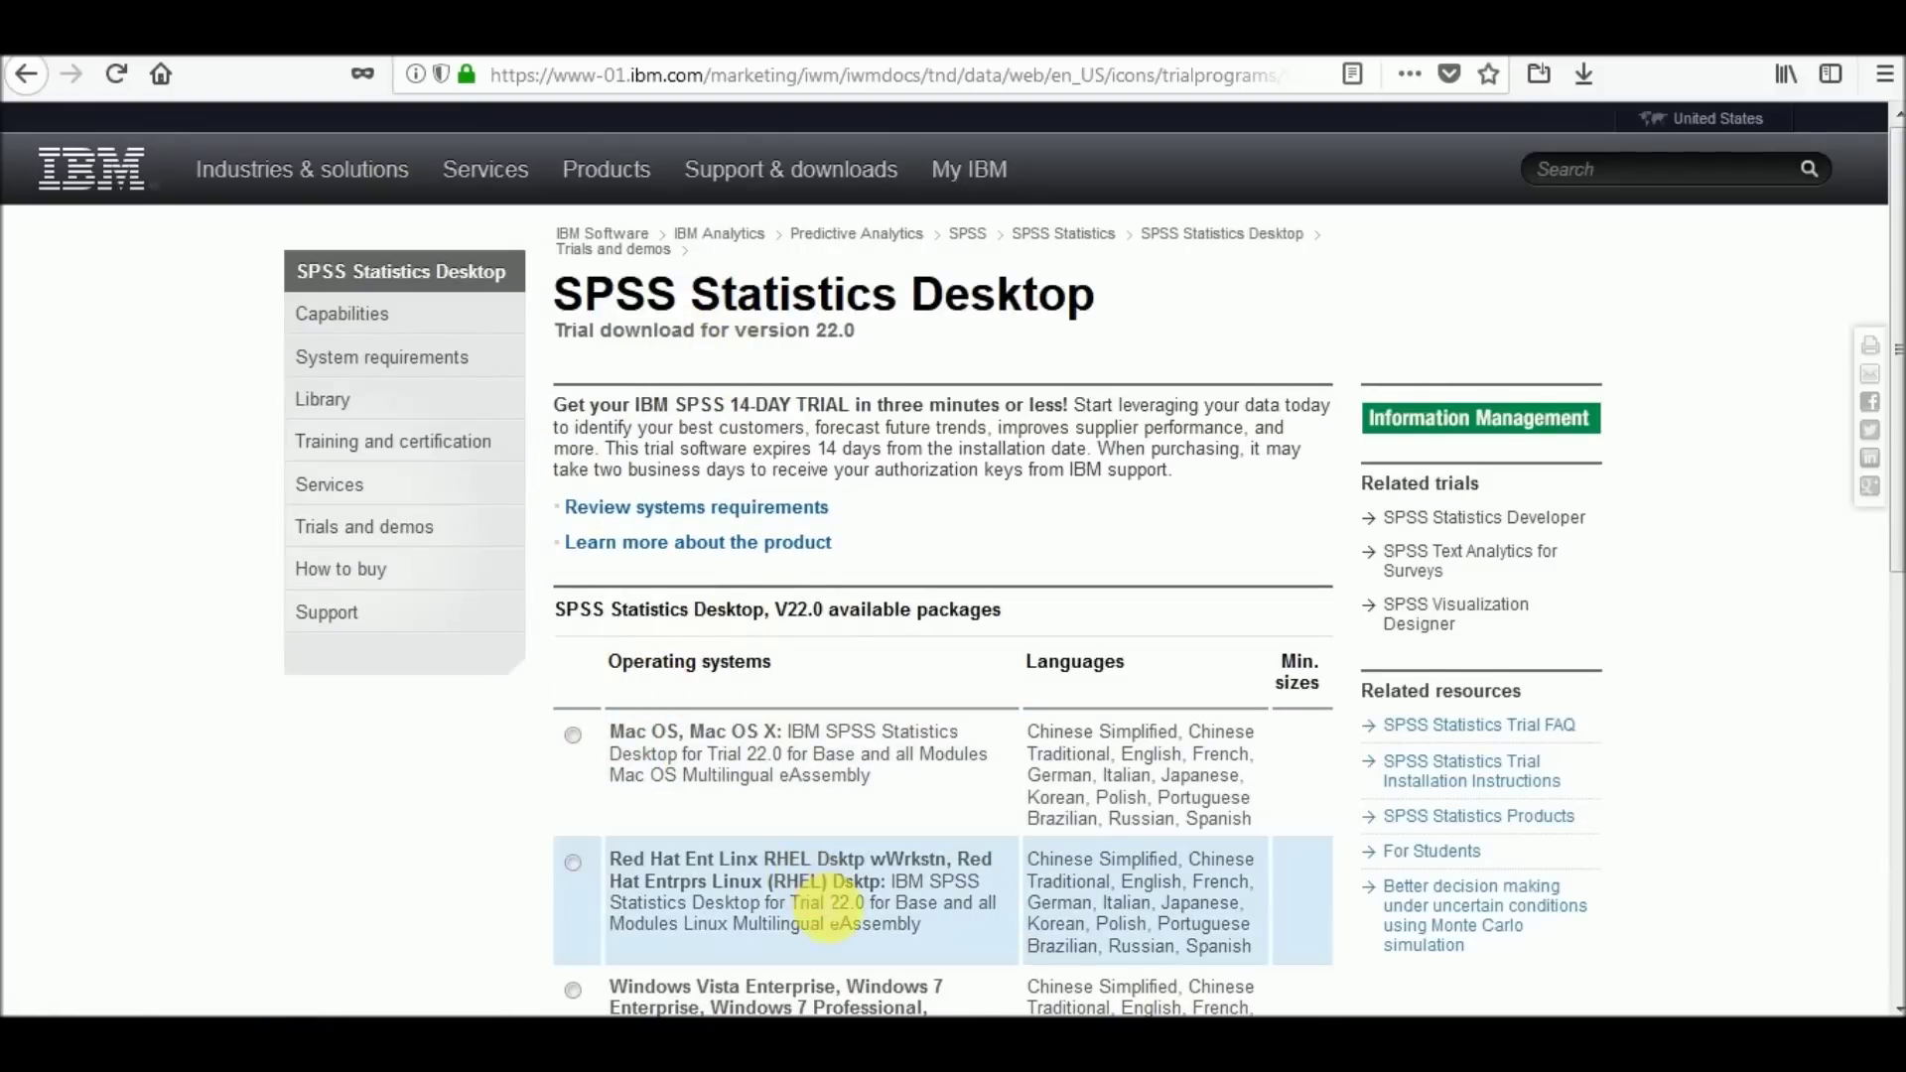
scroll(794, 893, "down", 3)
scroll(828, 898, "down", 3)
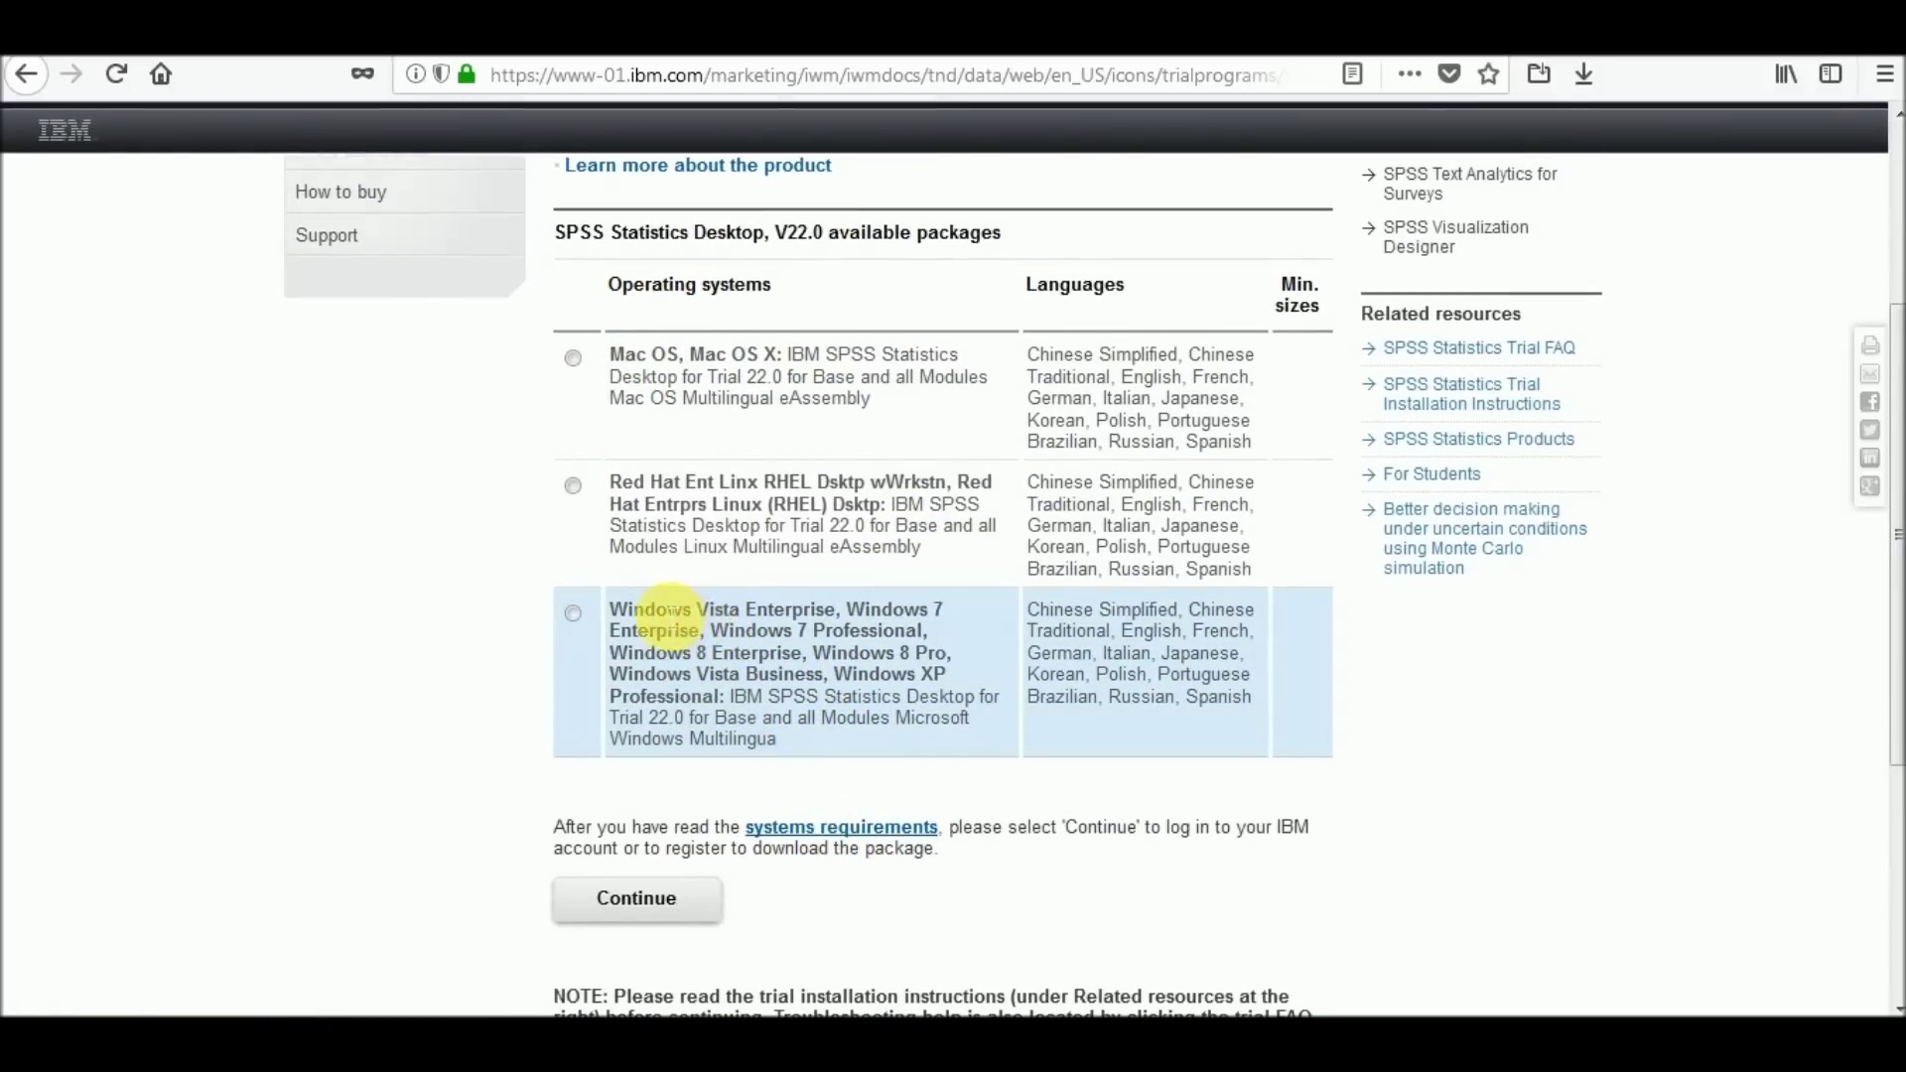
left_click_drag(610, 608, 731, 704)
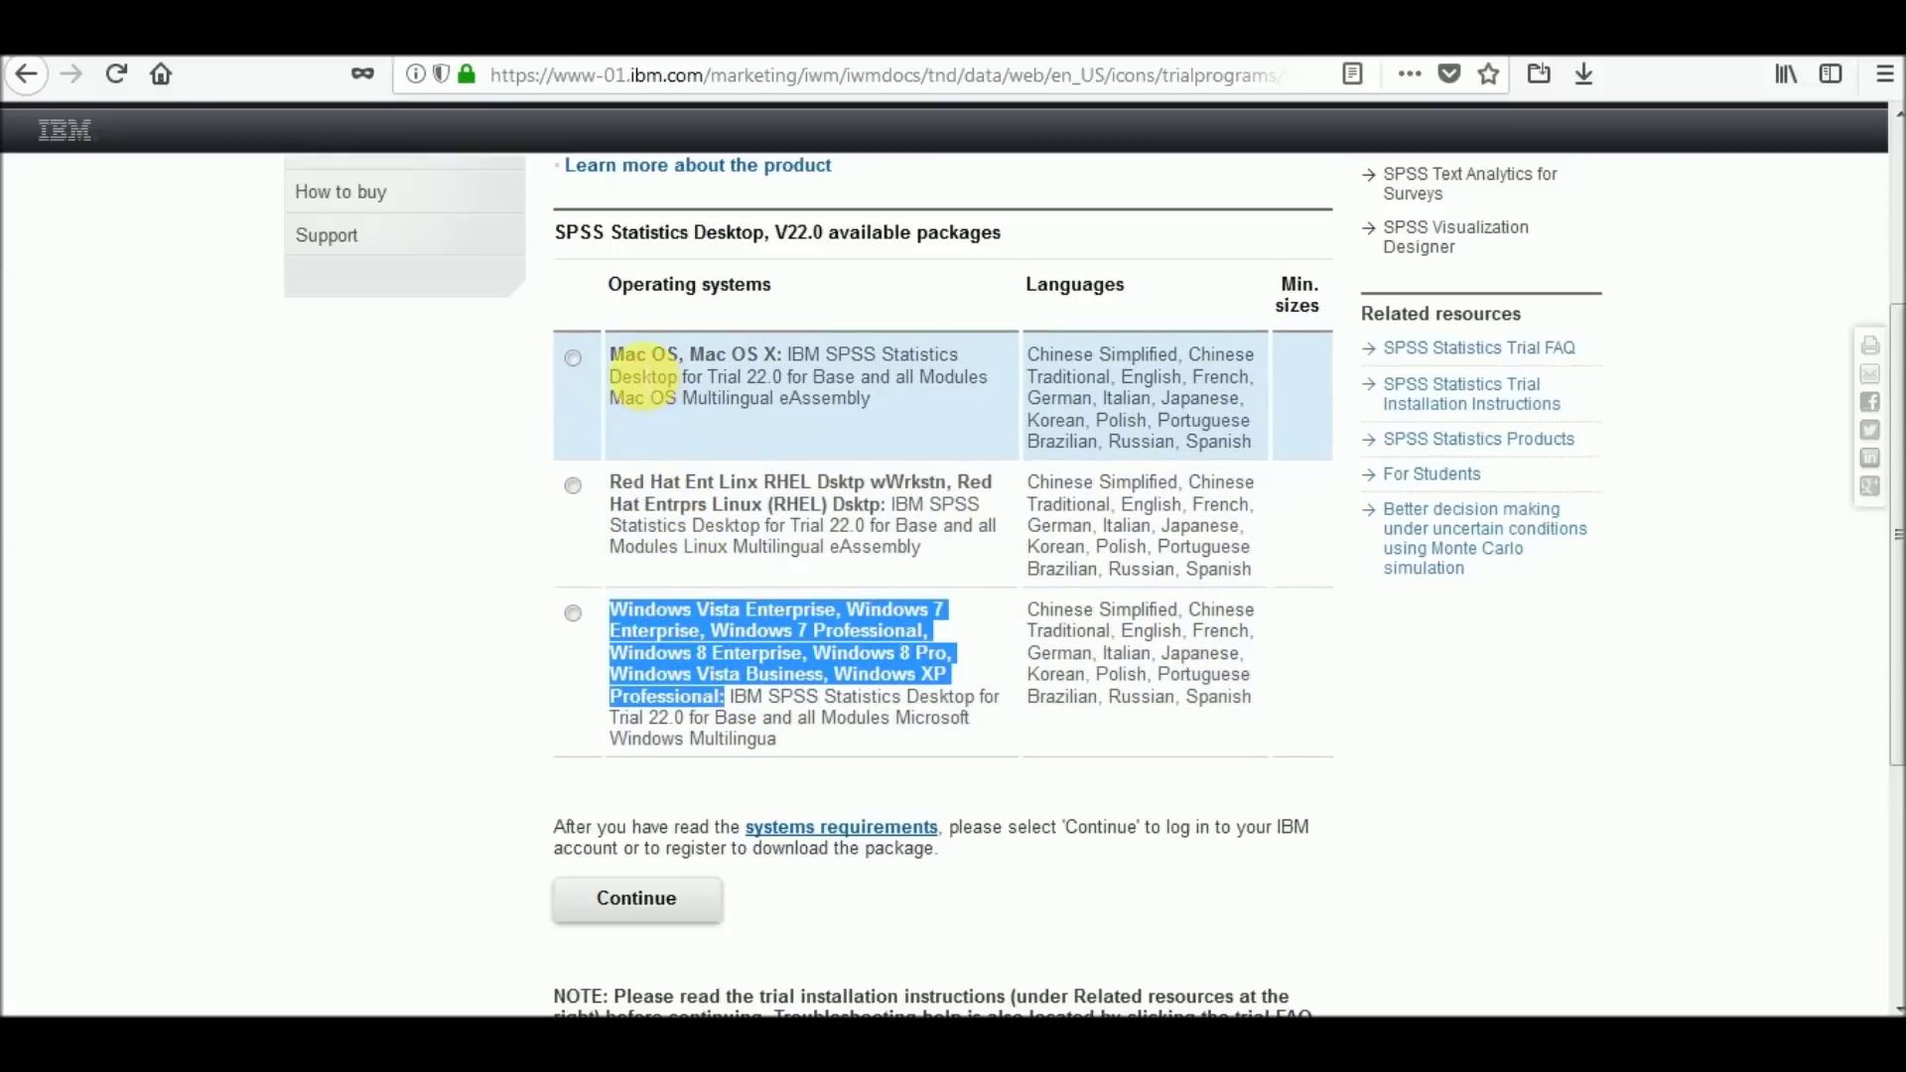
left_click_drag(620, 482, 863, 511)
left_click_drag(625, 355, 636, 354)
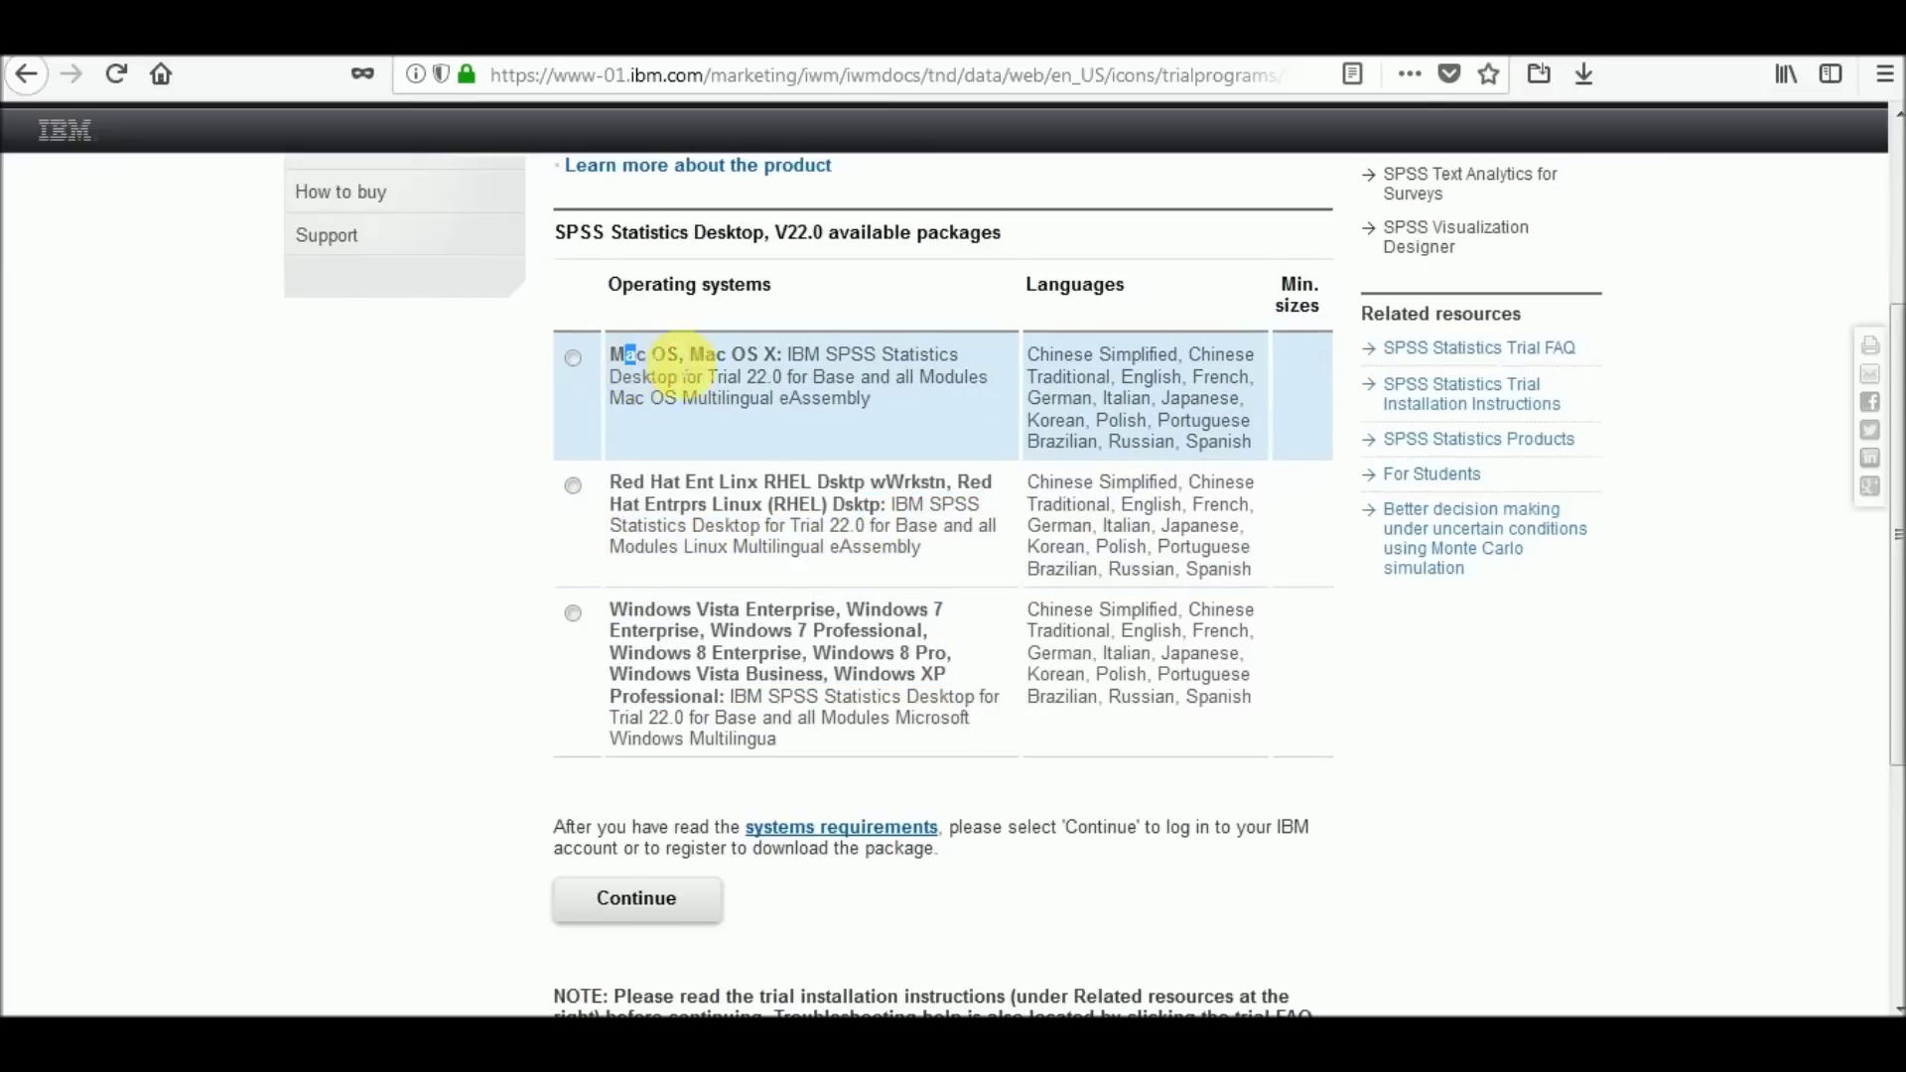
left_click_drag(797, 375, 789, 369)
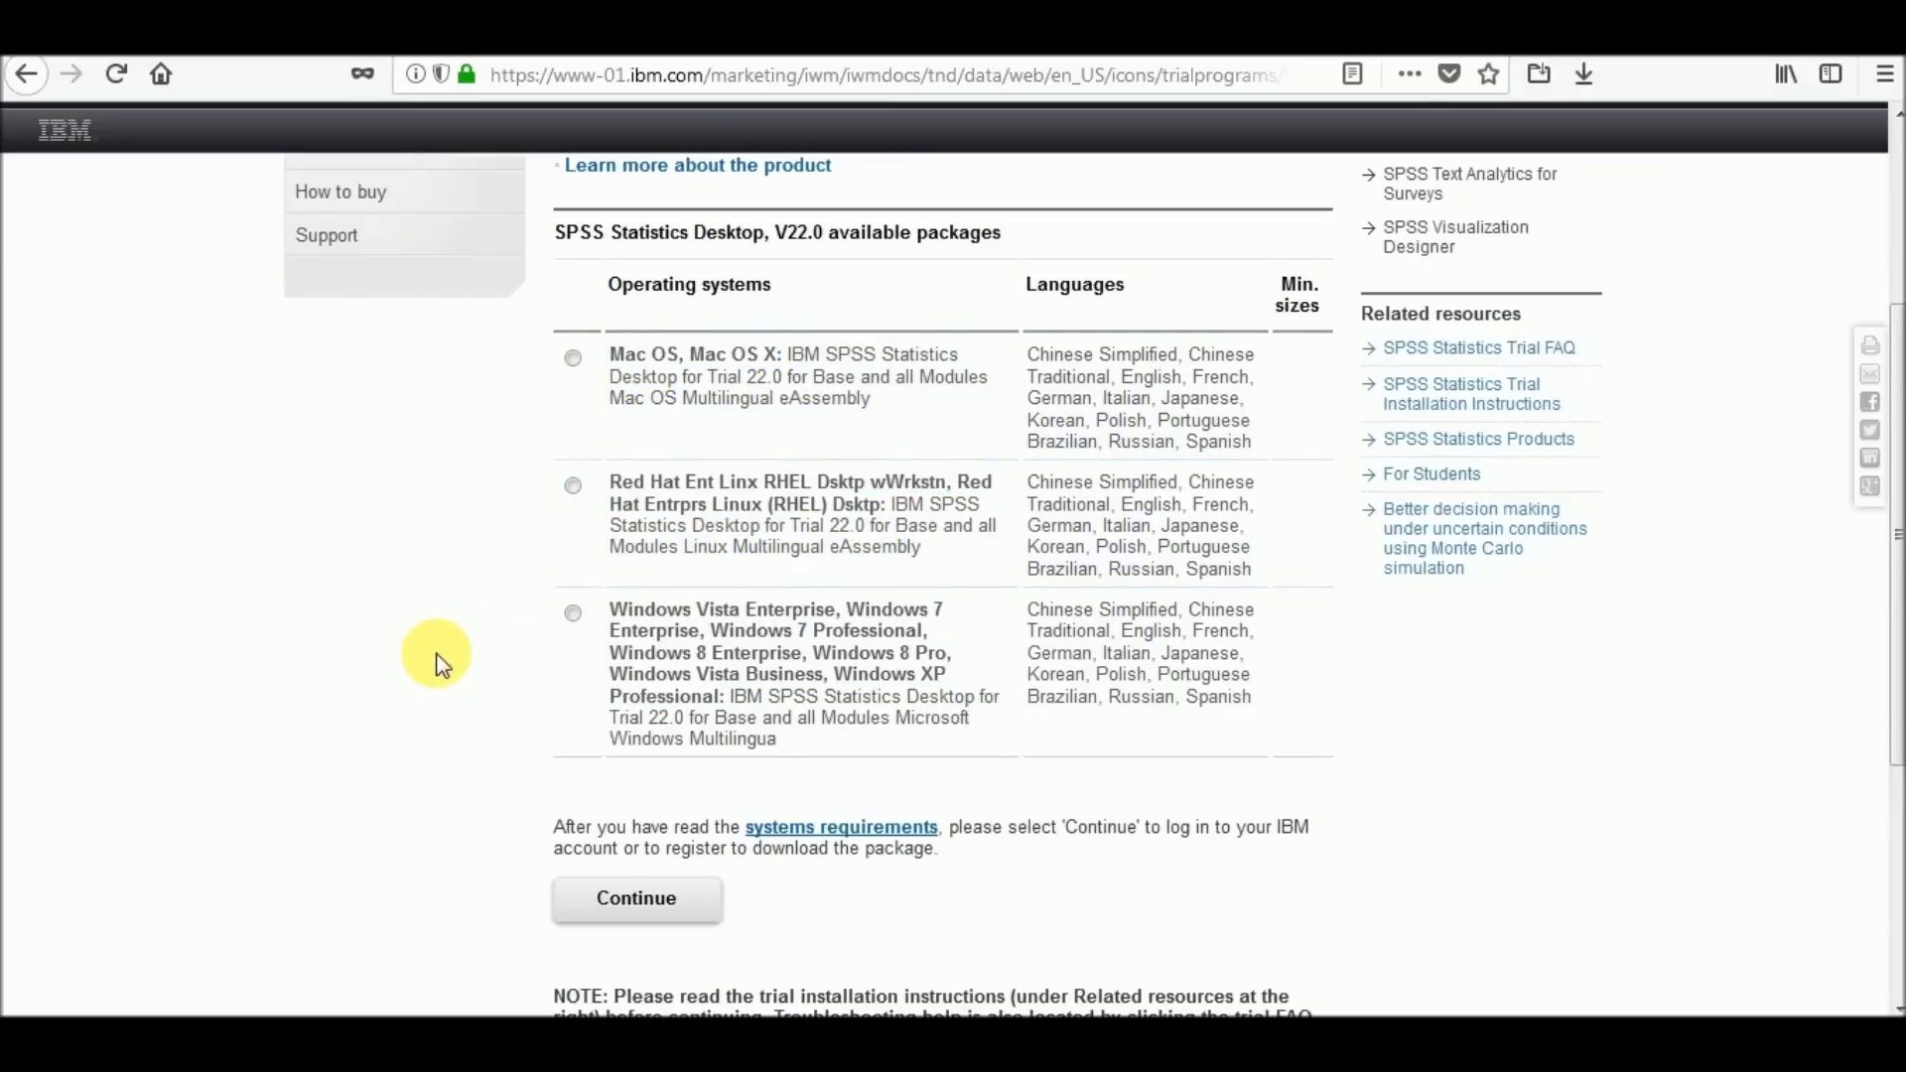
- Choose the Windows package and begin the free-trial sign-up, noting the $99.00 USD starting price
left_click(572, 616)
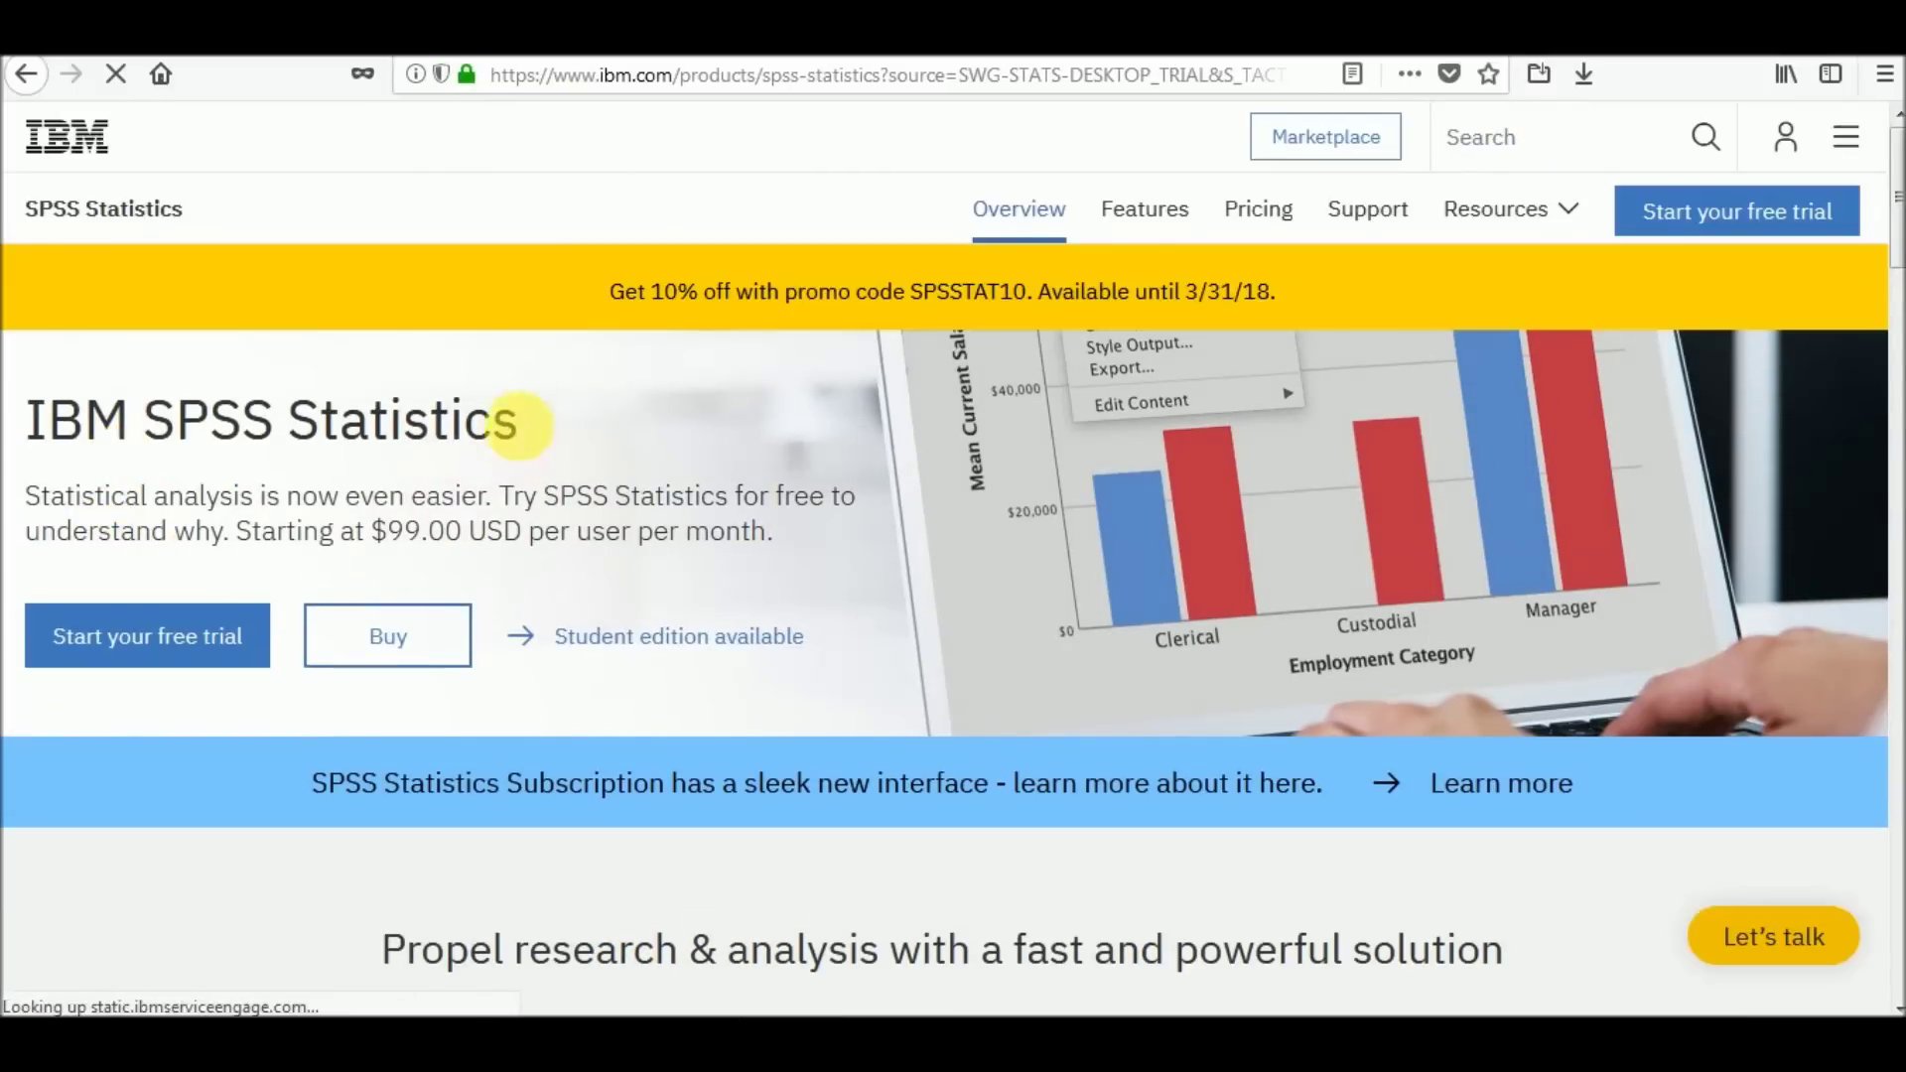
left_click_drag(238, 532, 543, 533)
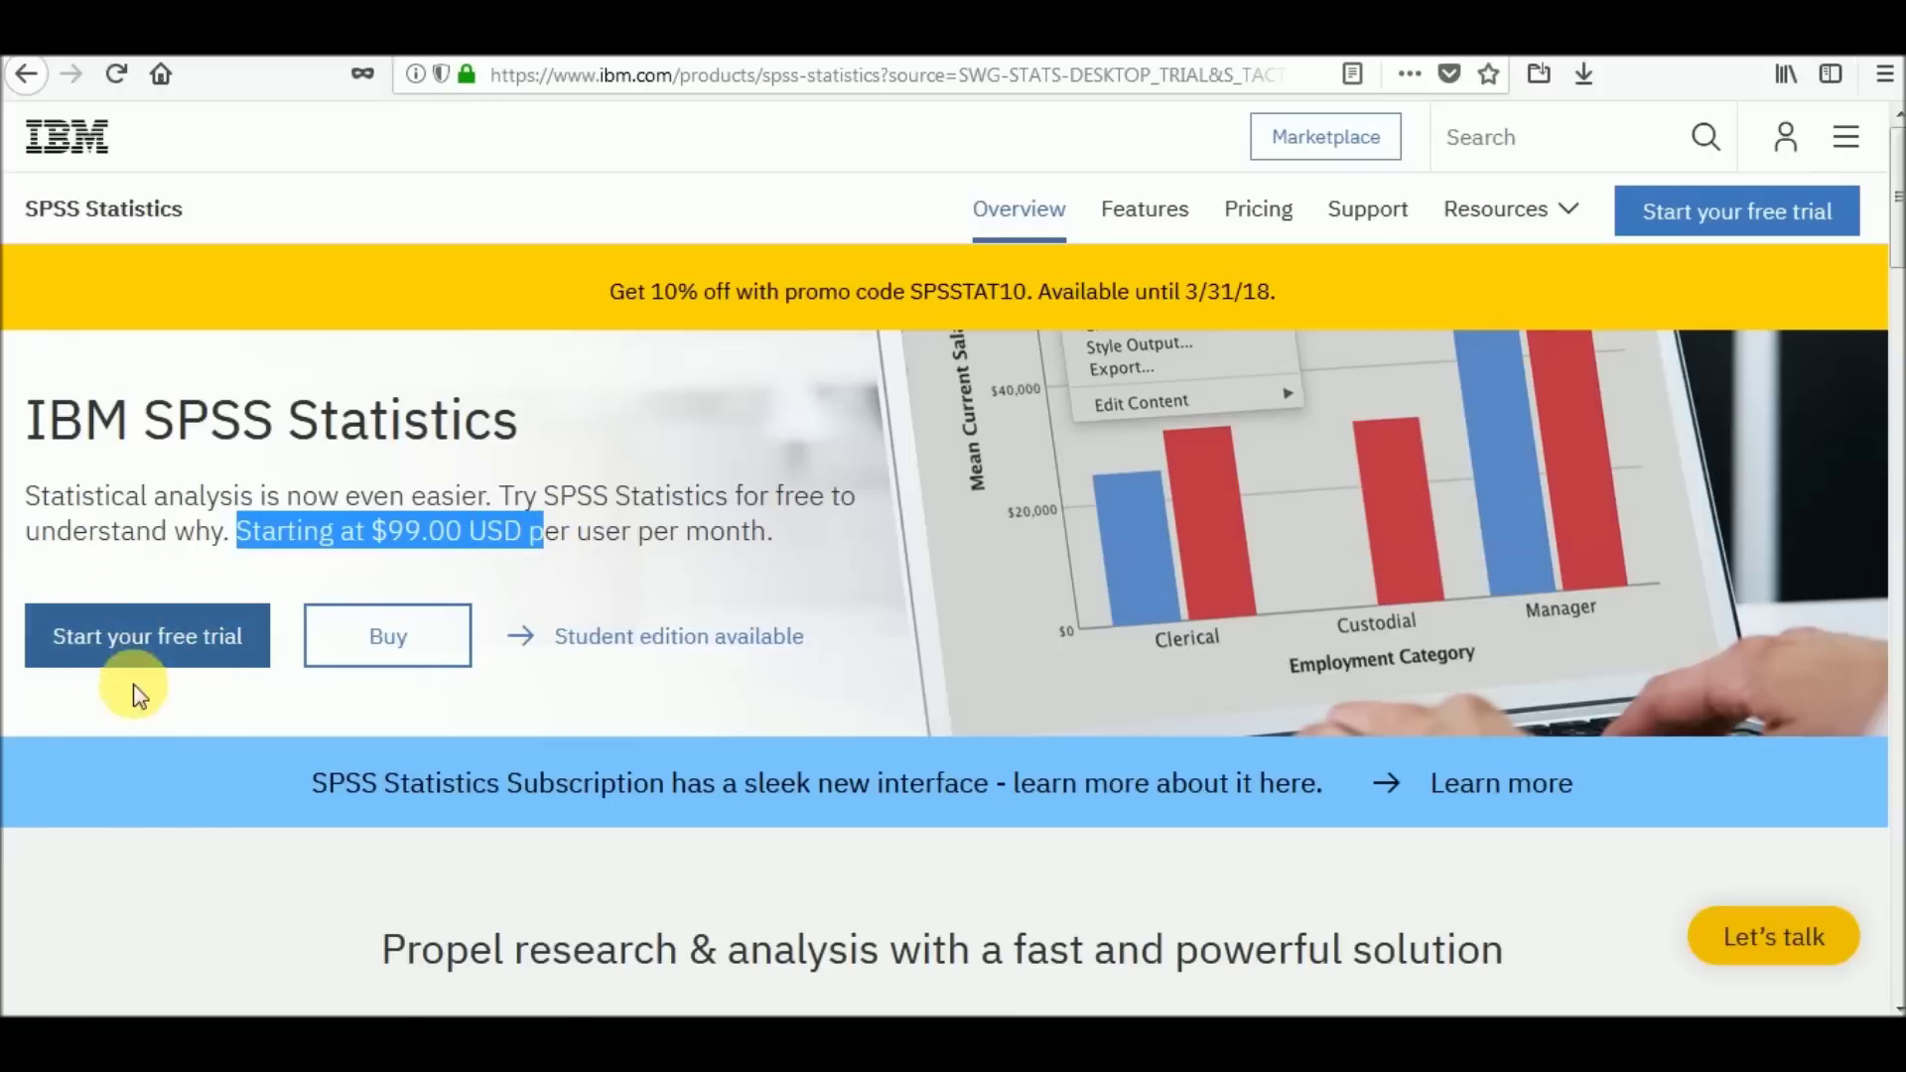
scroll(1136, 791, "down", 5)
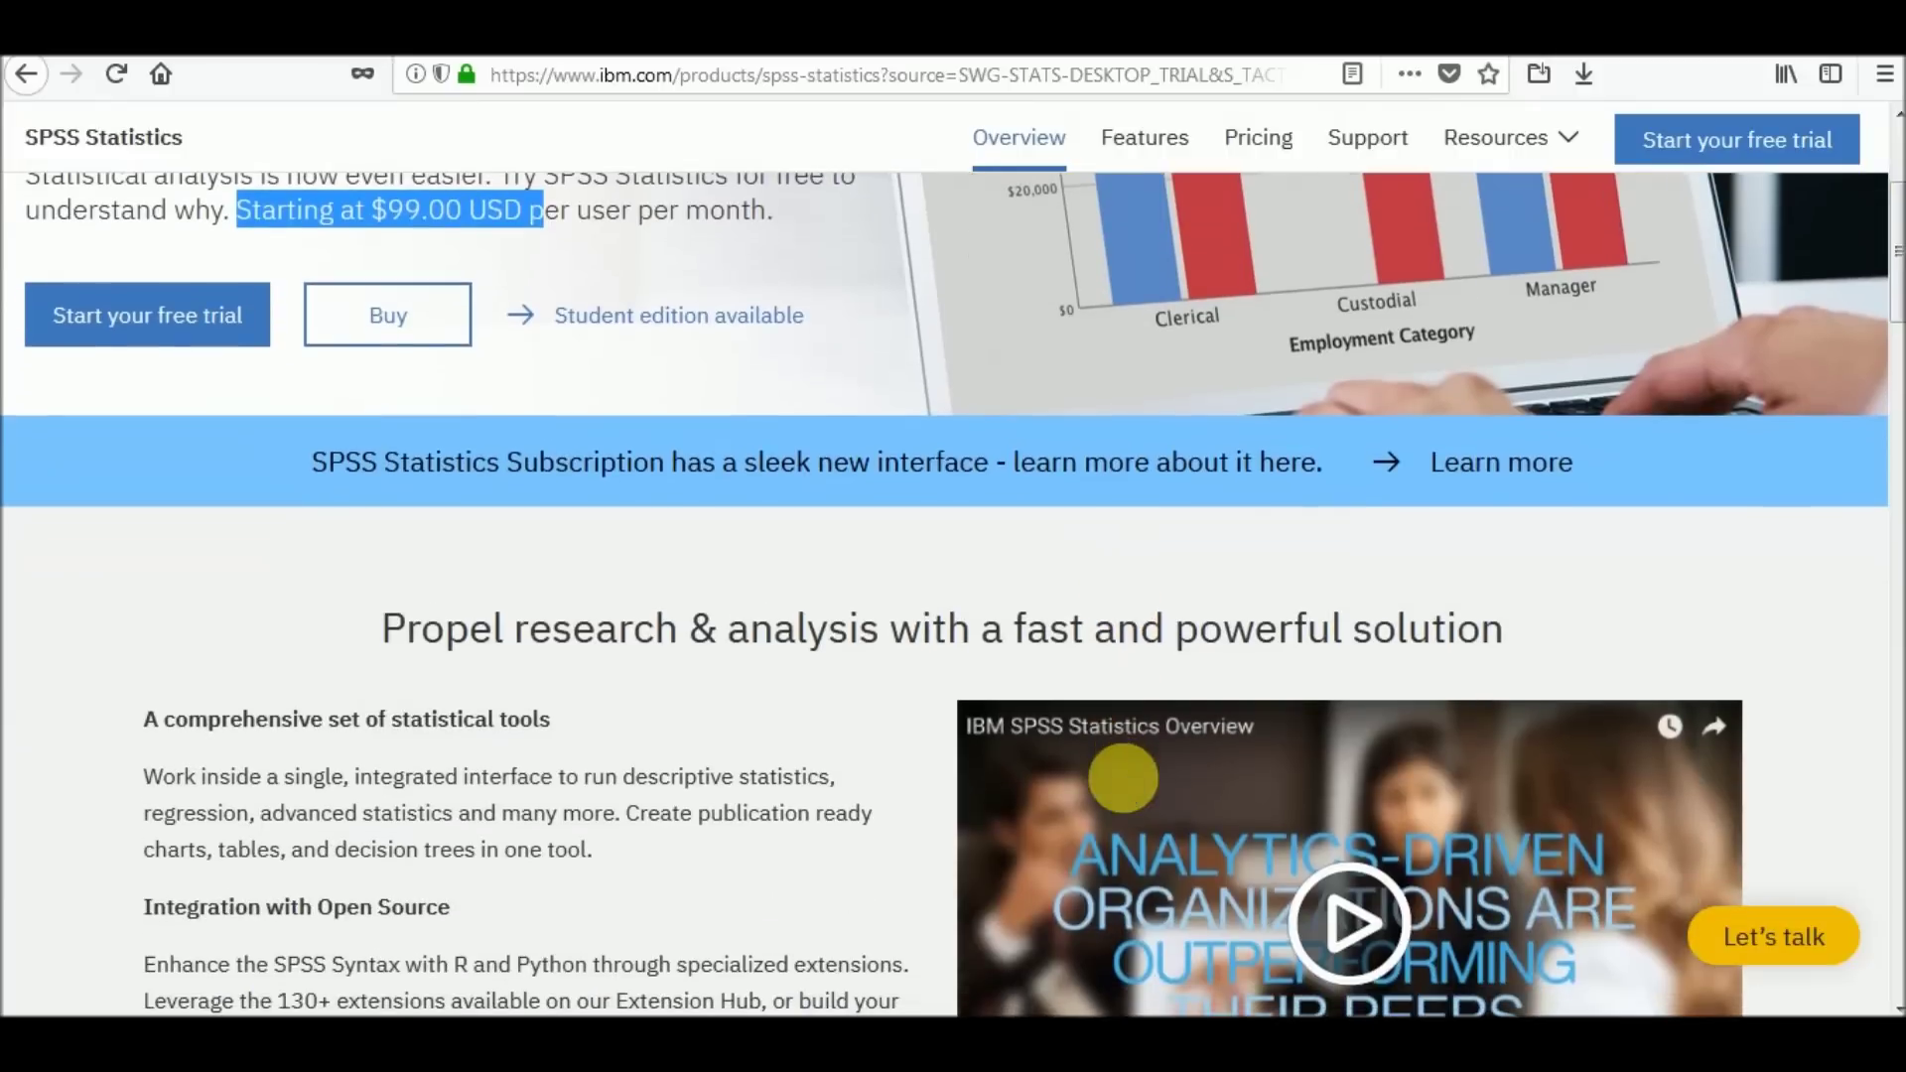
scroll(1136, 793, "up", 5)
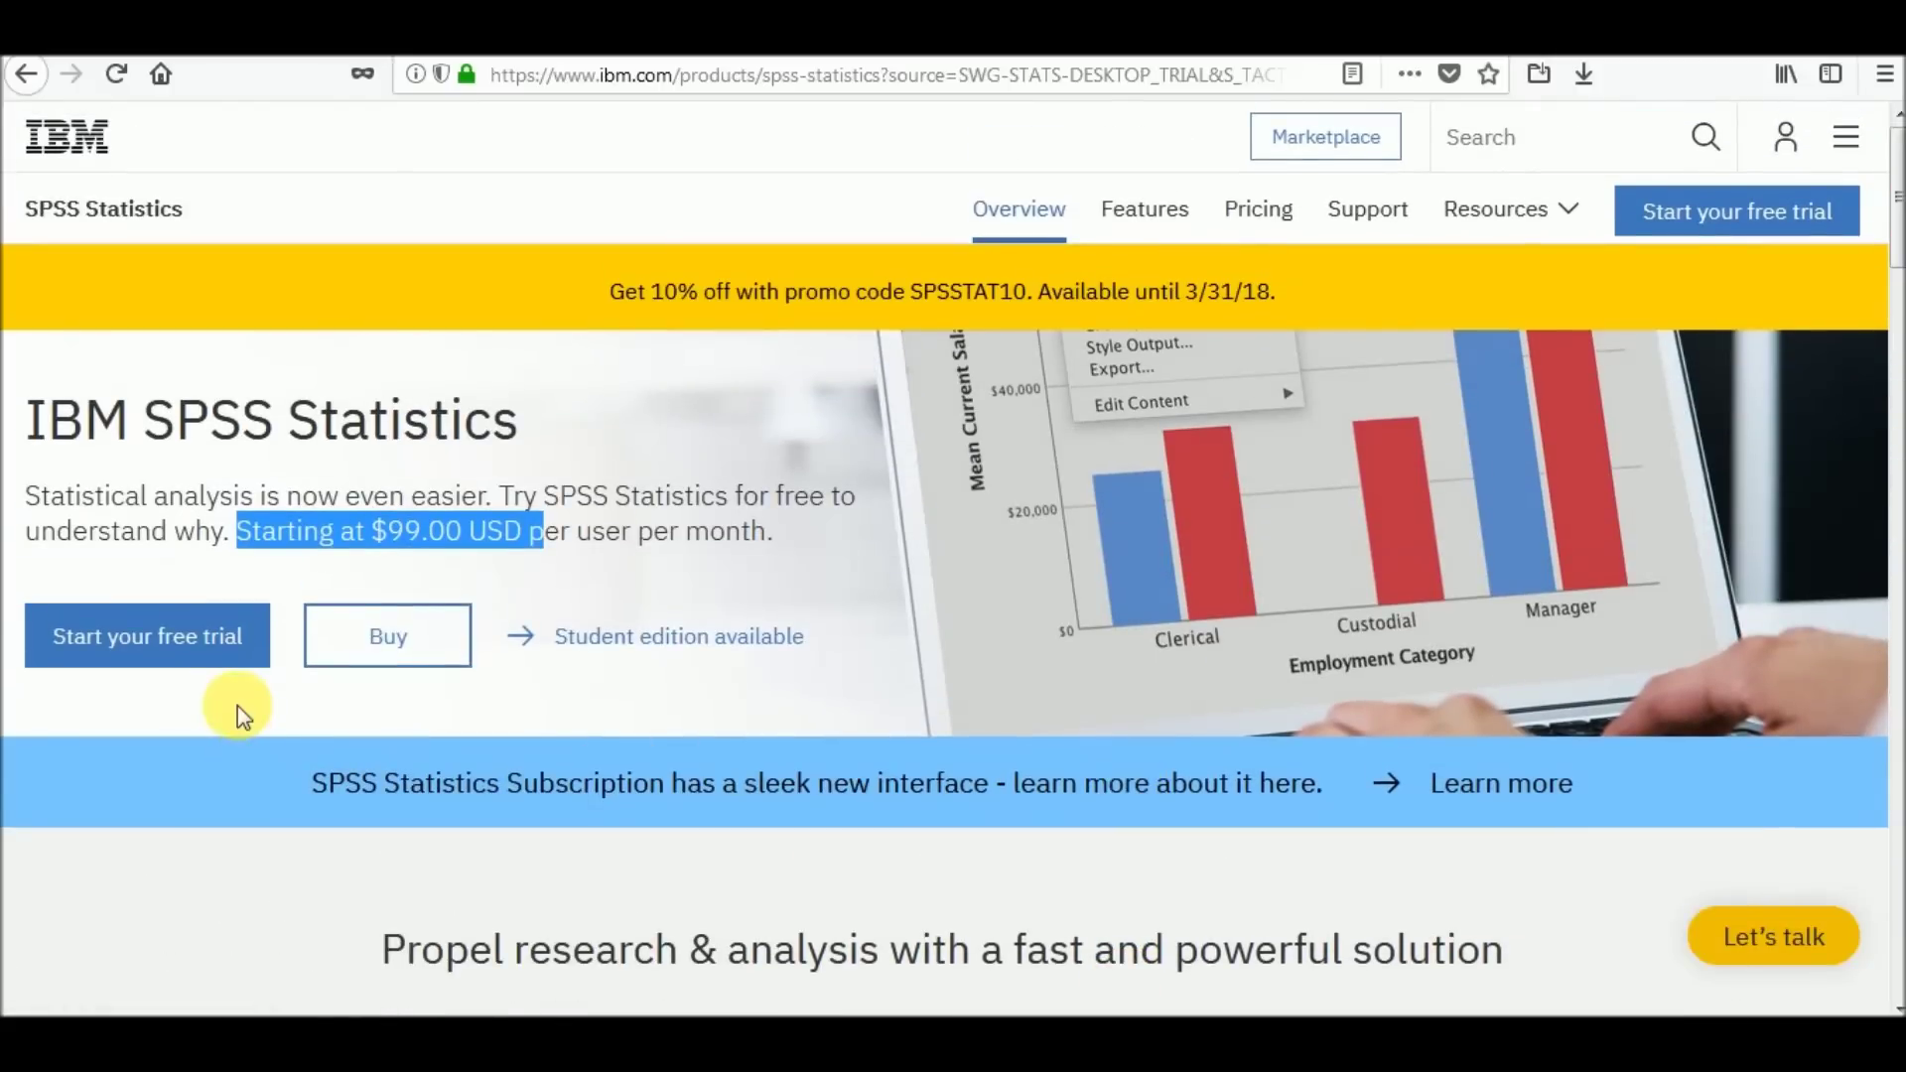
left_click(149, 663)
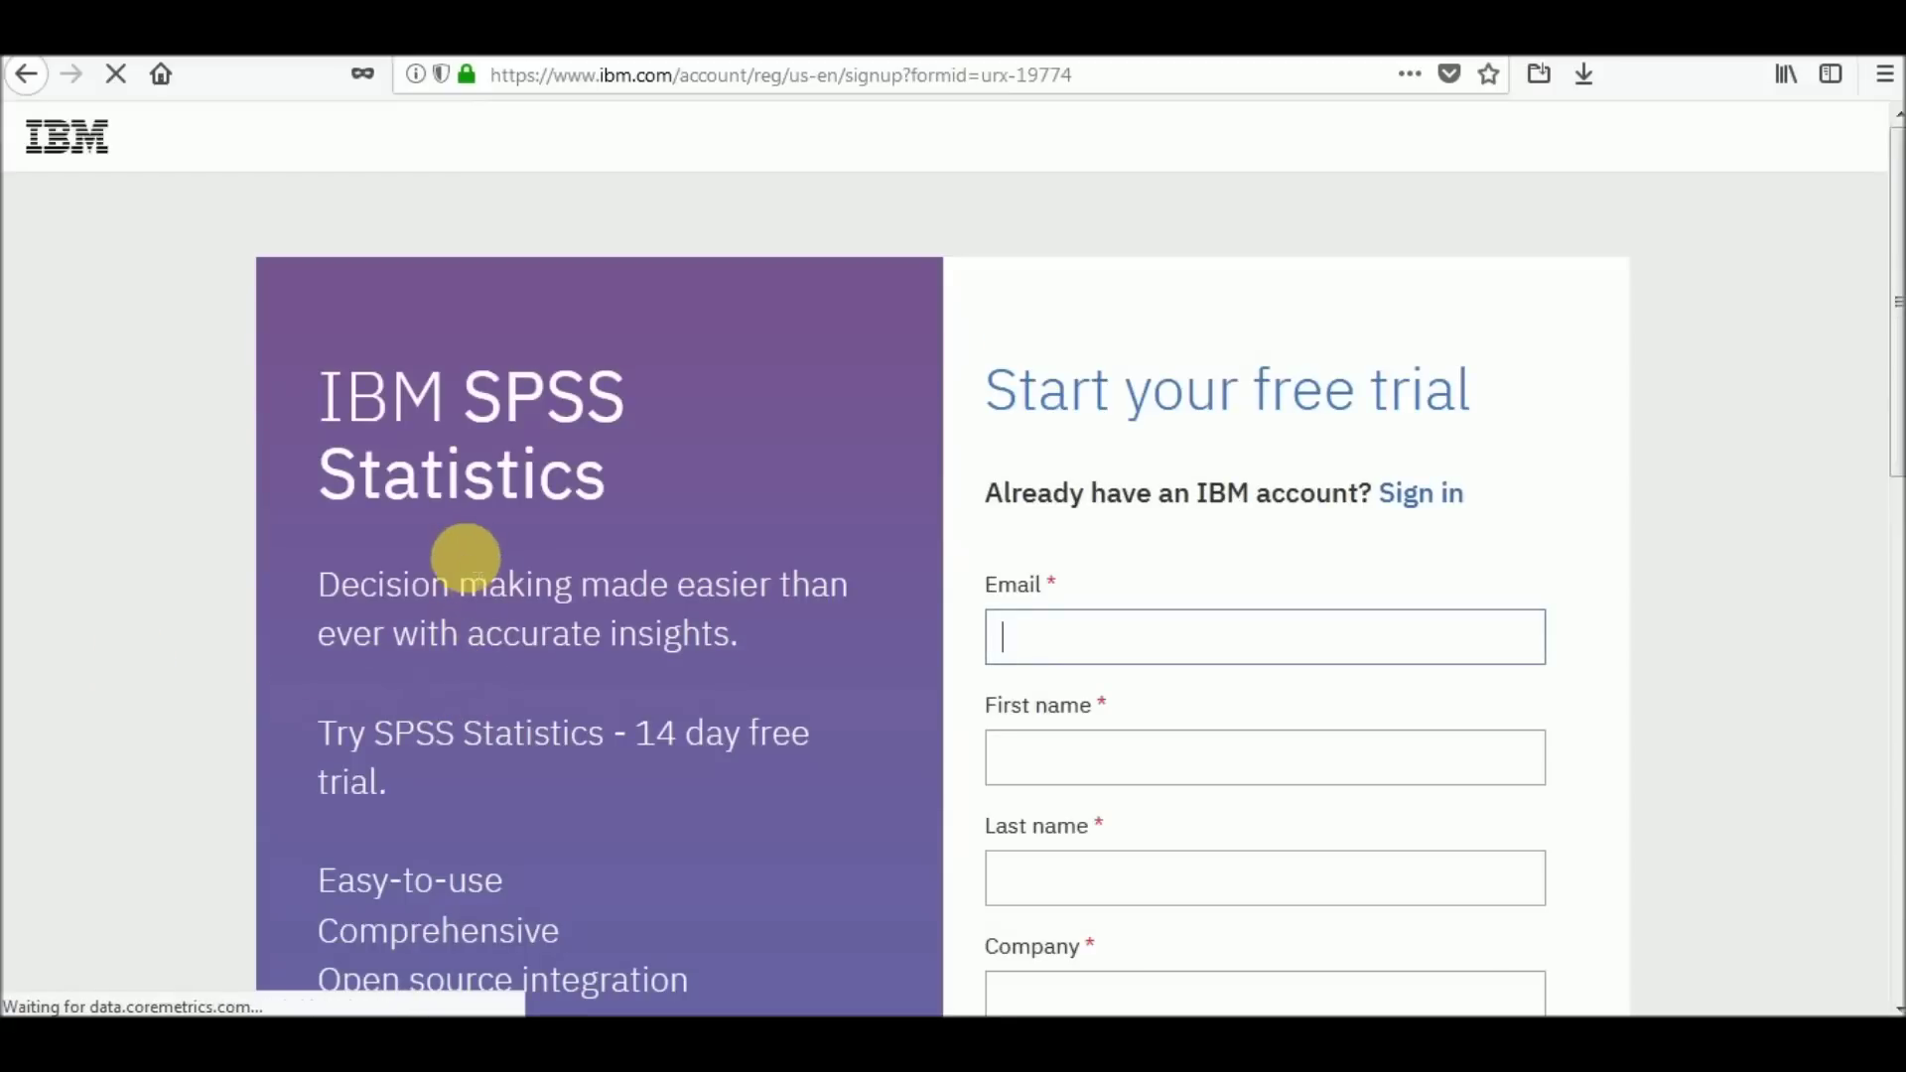
- Read the 14-day free trial details on the sign-up page
scroll(469, 552, "down", 3)
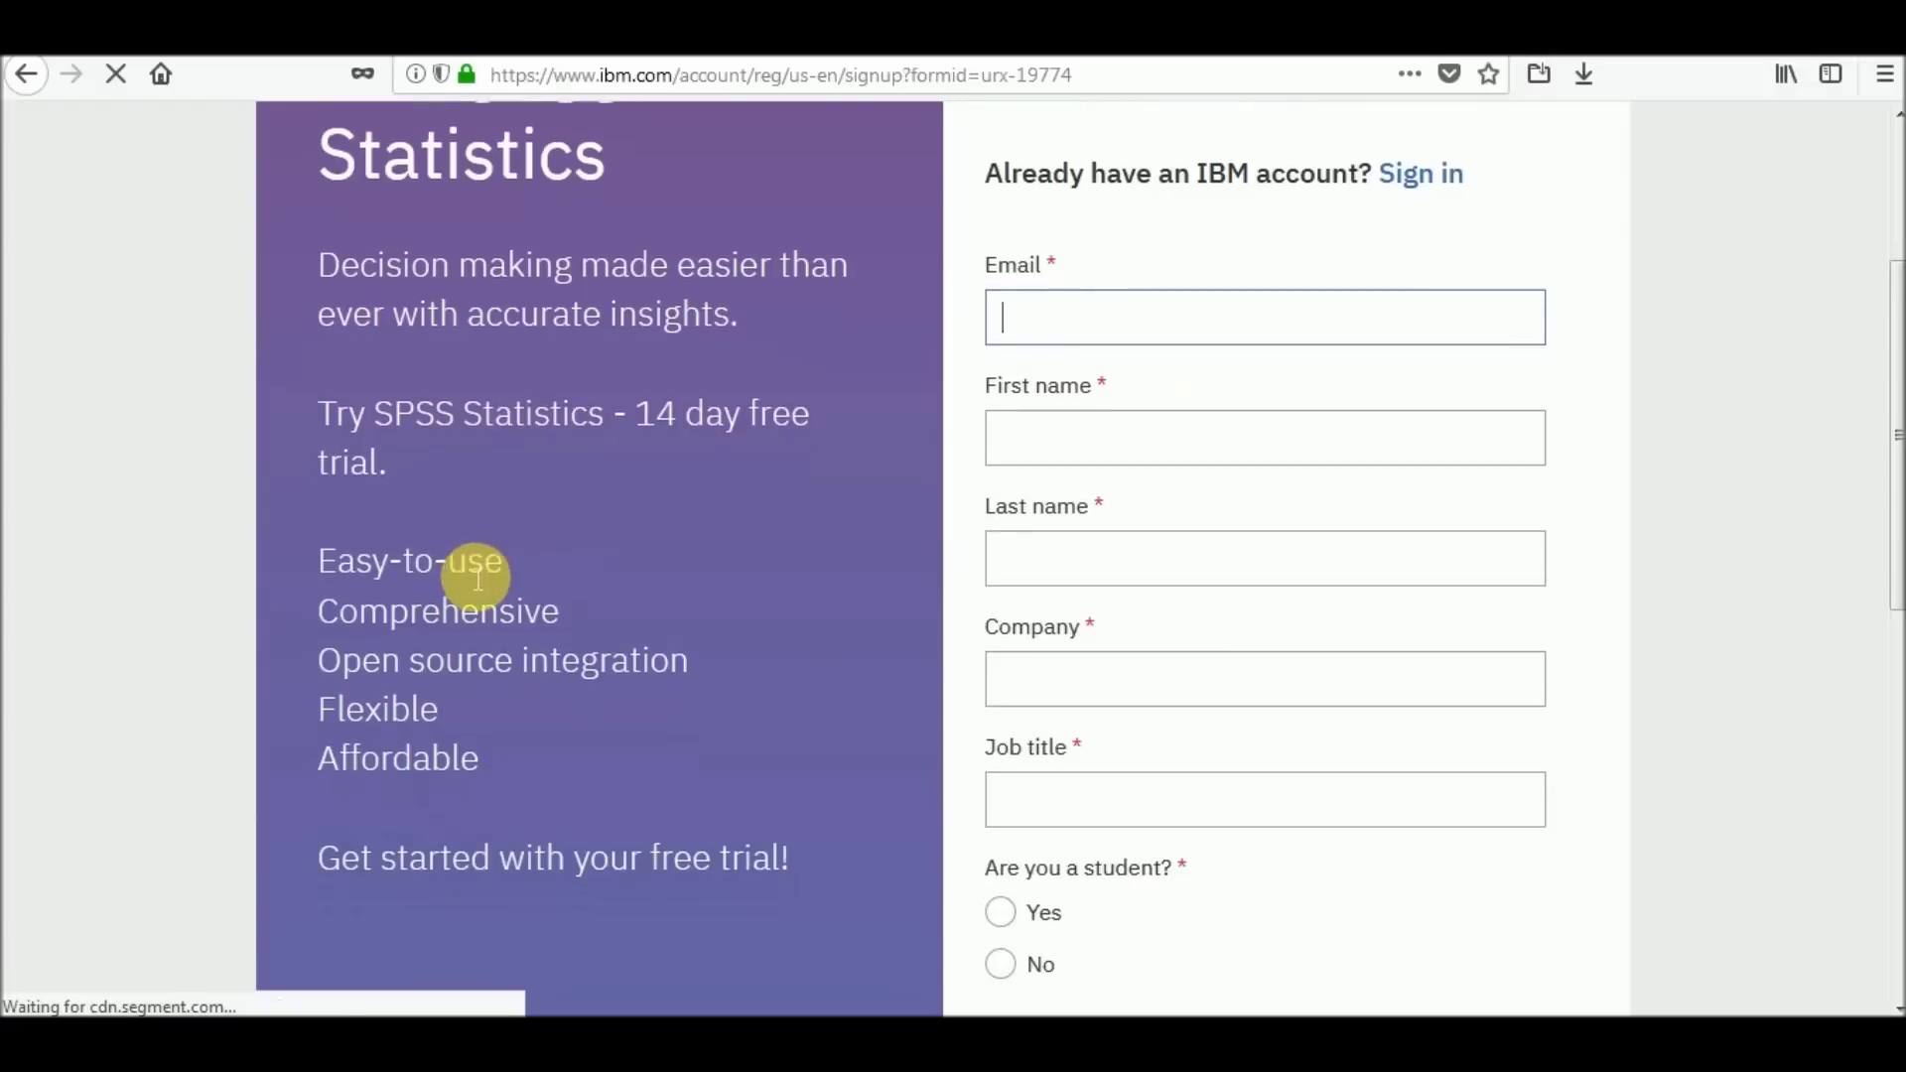
left_click_drag(347, 413, 791, 440)
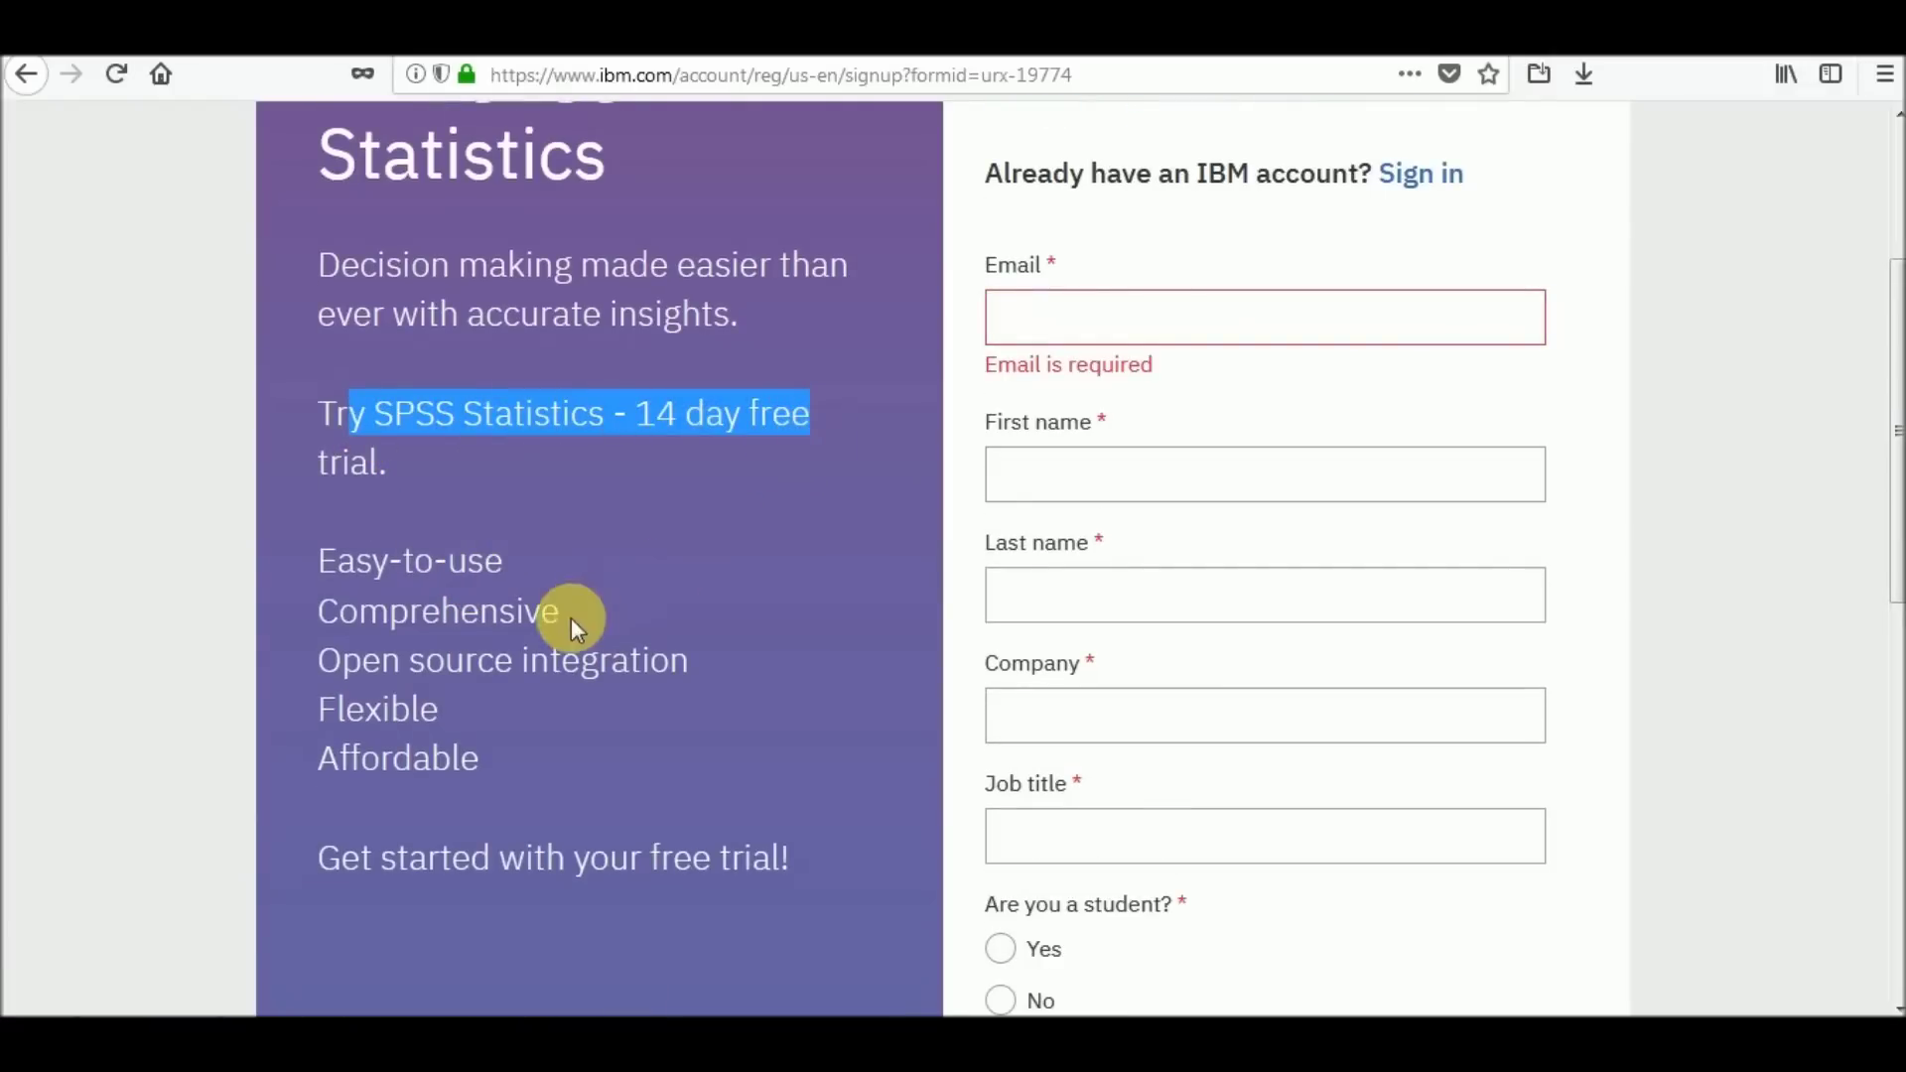
scroll(498, 688, "down", 8)
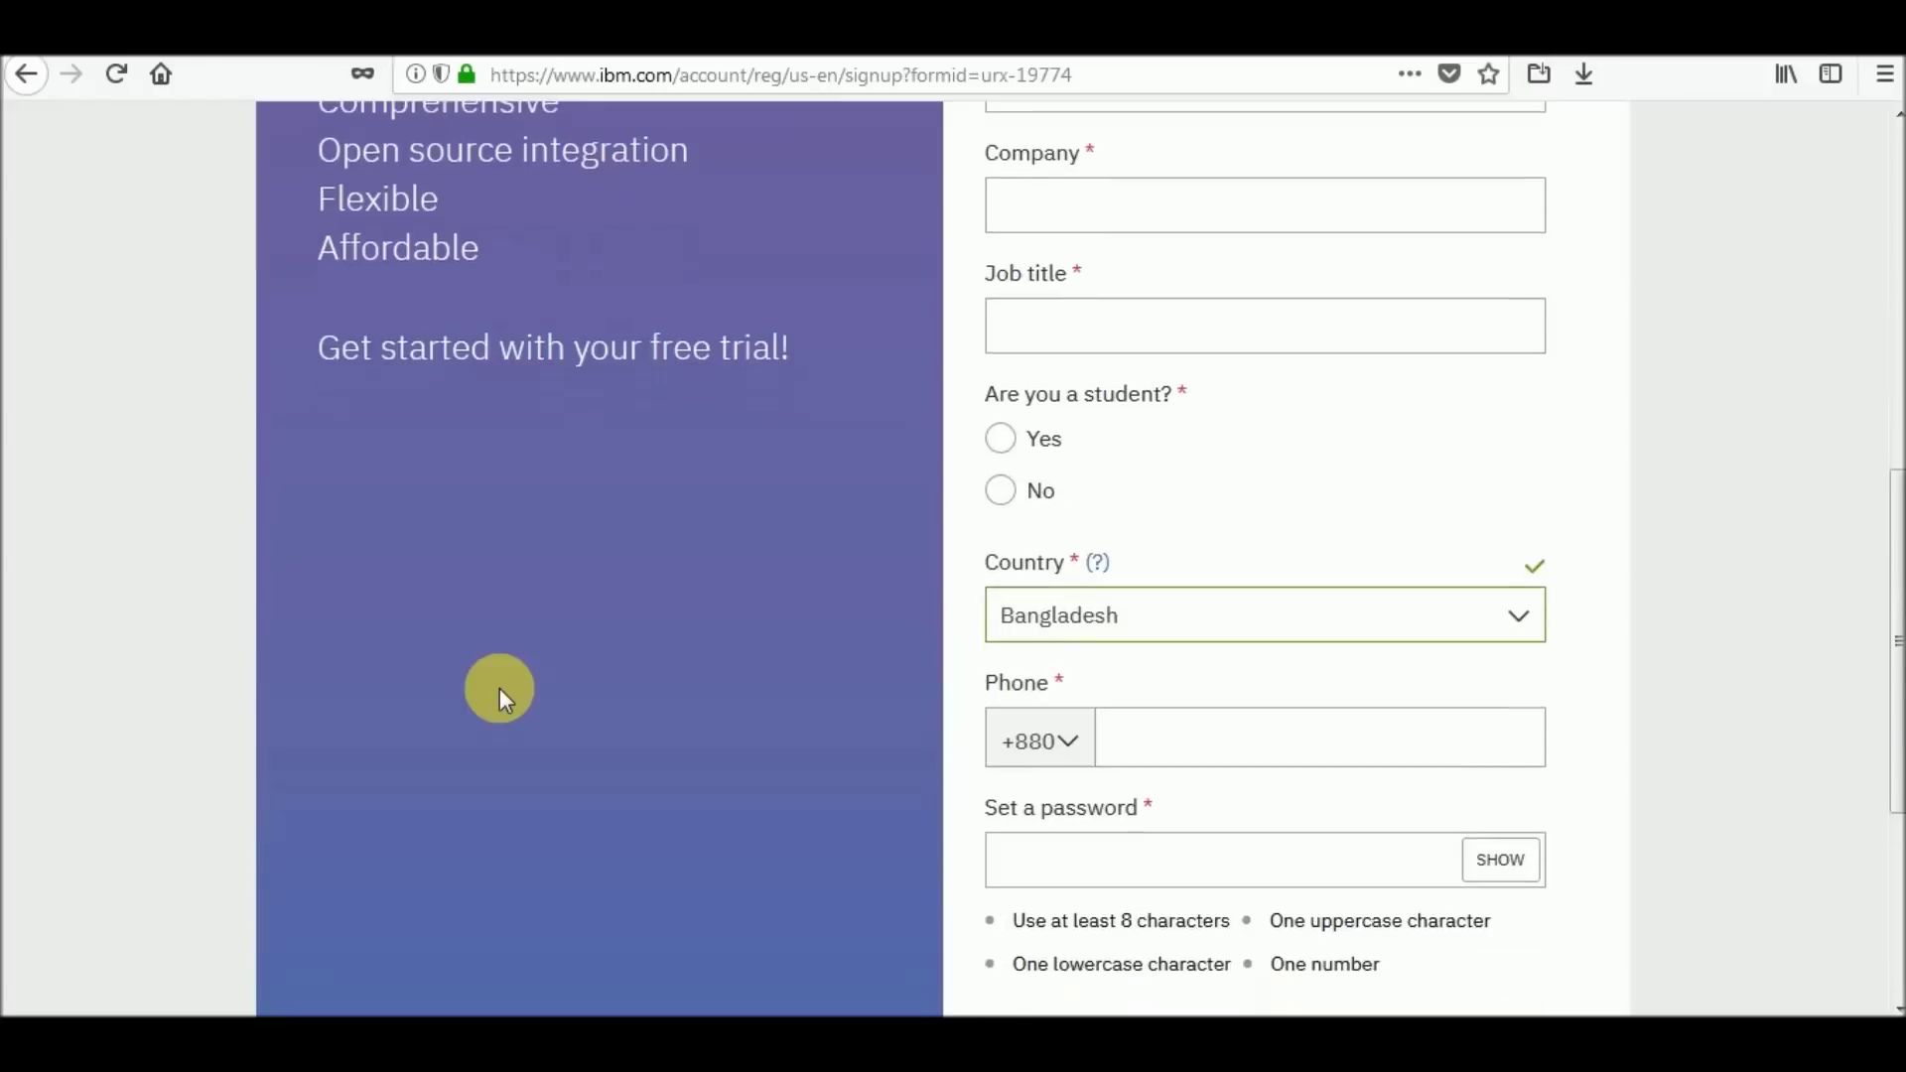
scroll(503, 690, "up", 11)
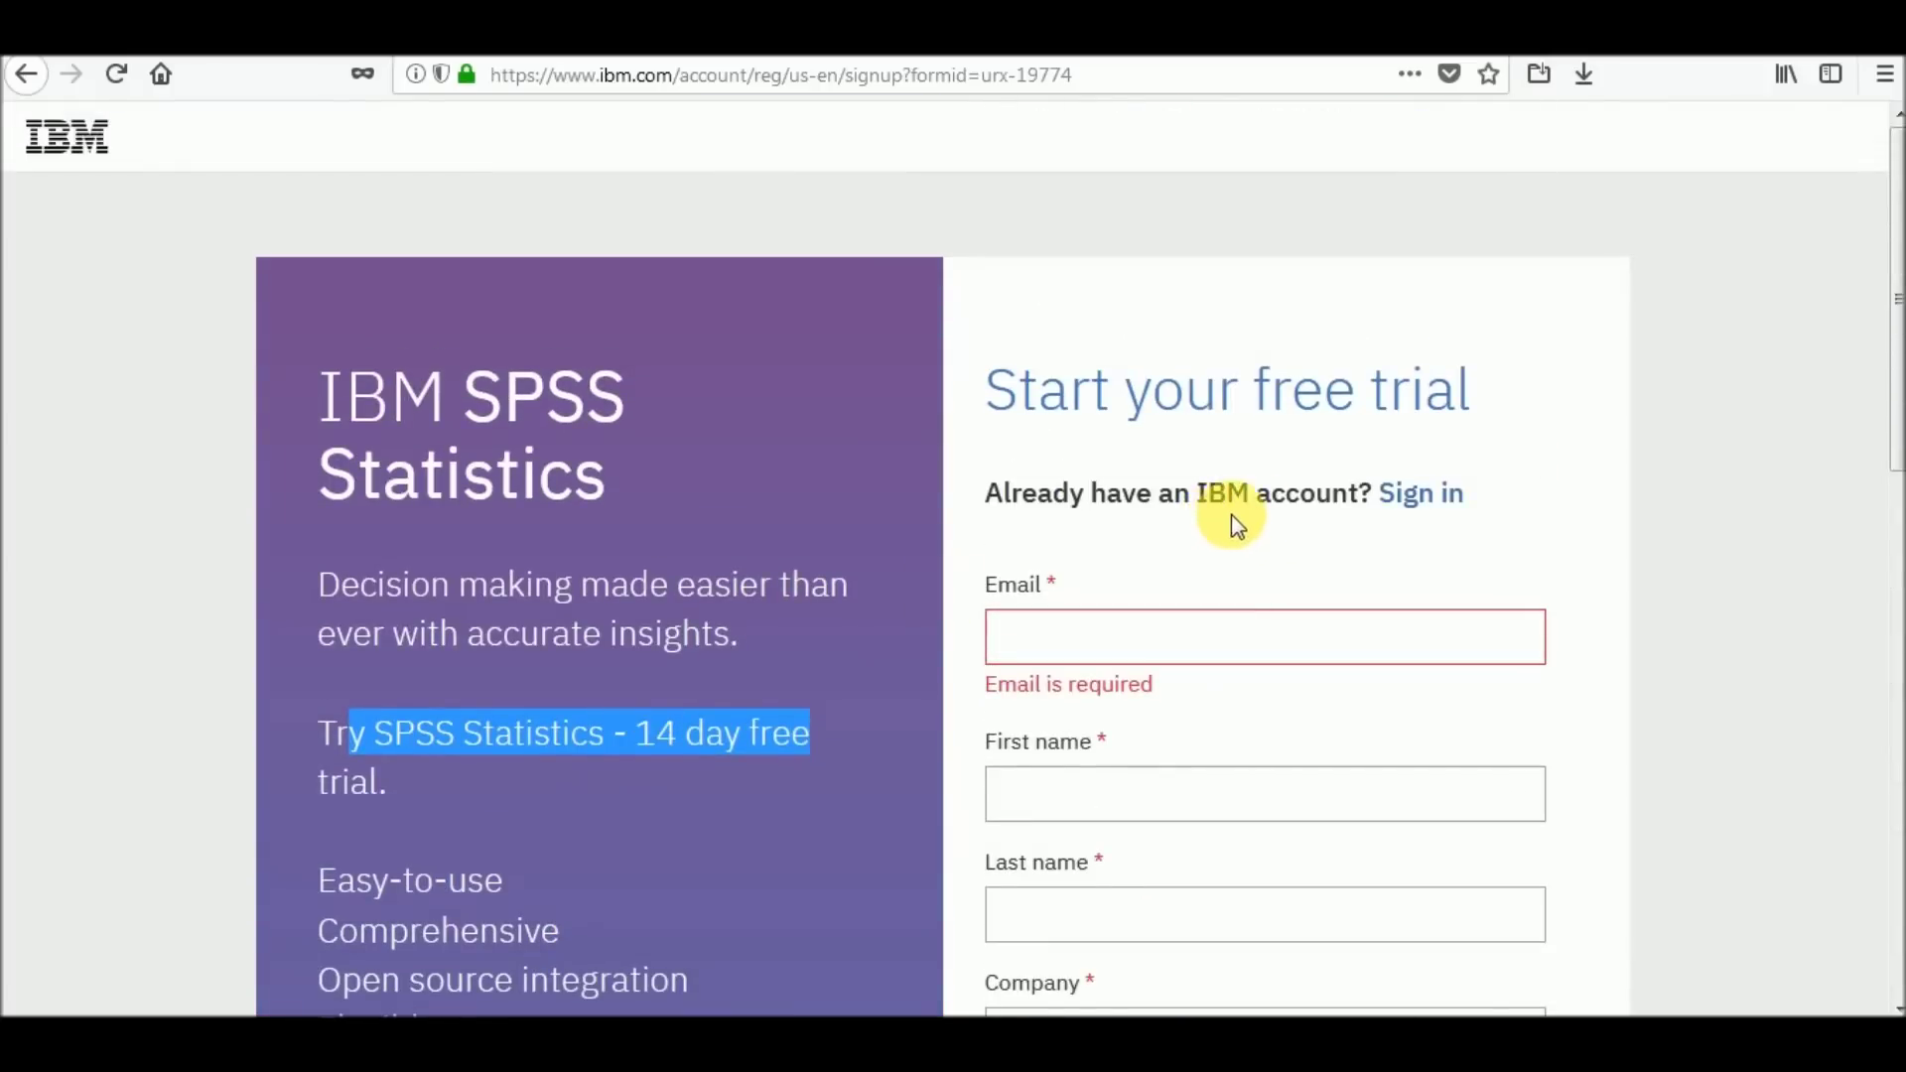
- Fill in the email, first name, last name and company fields and submit the form
left_click(1104, 640)
scroll(1096, 650, "down", 3)
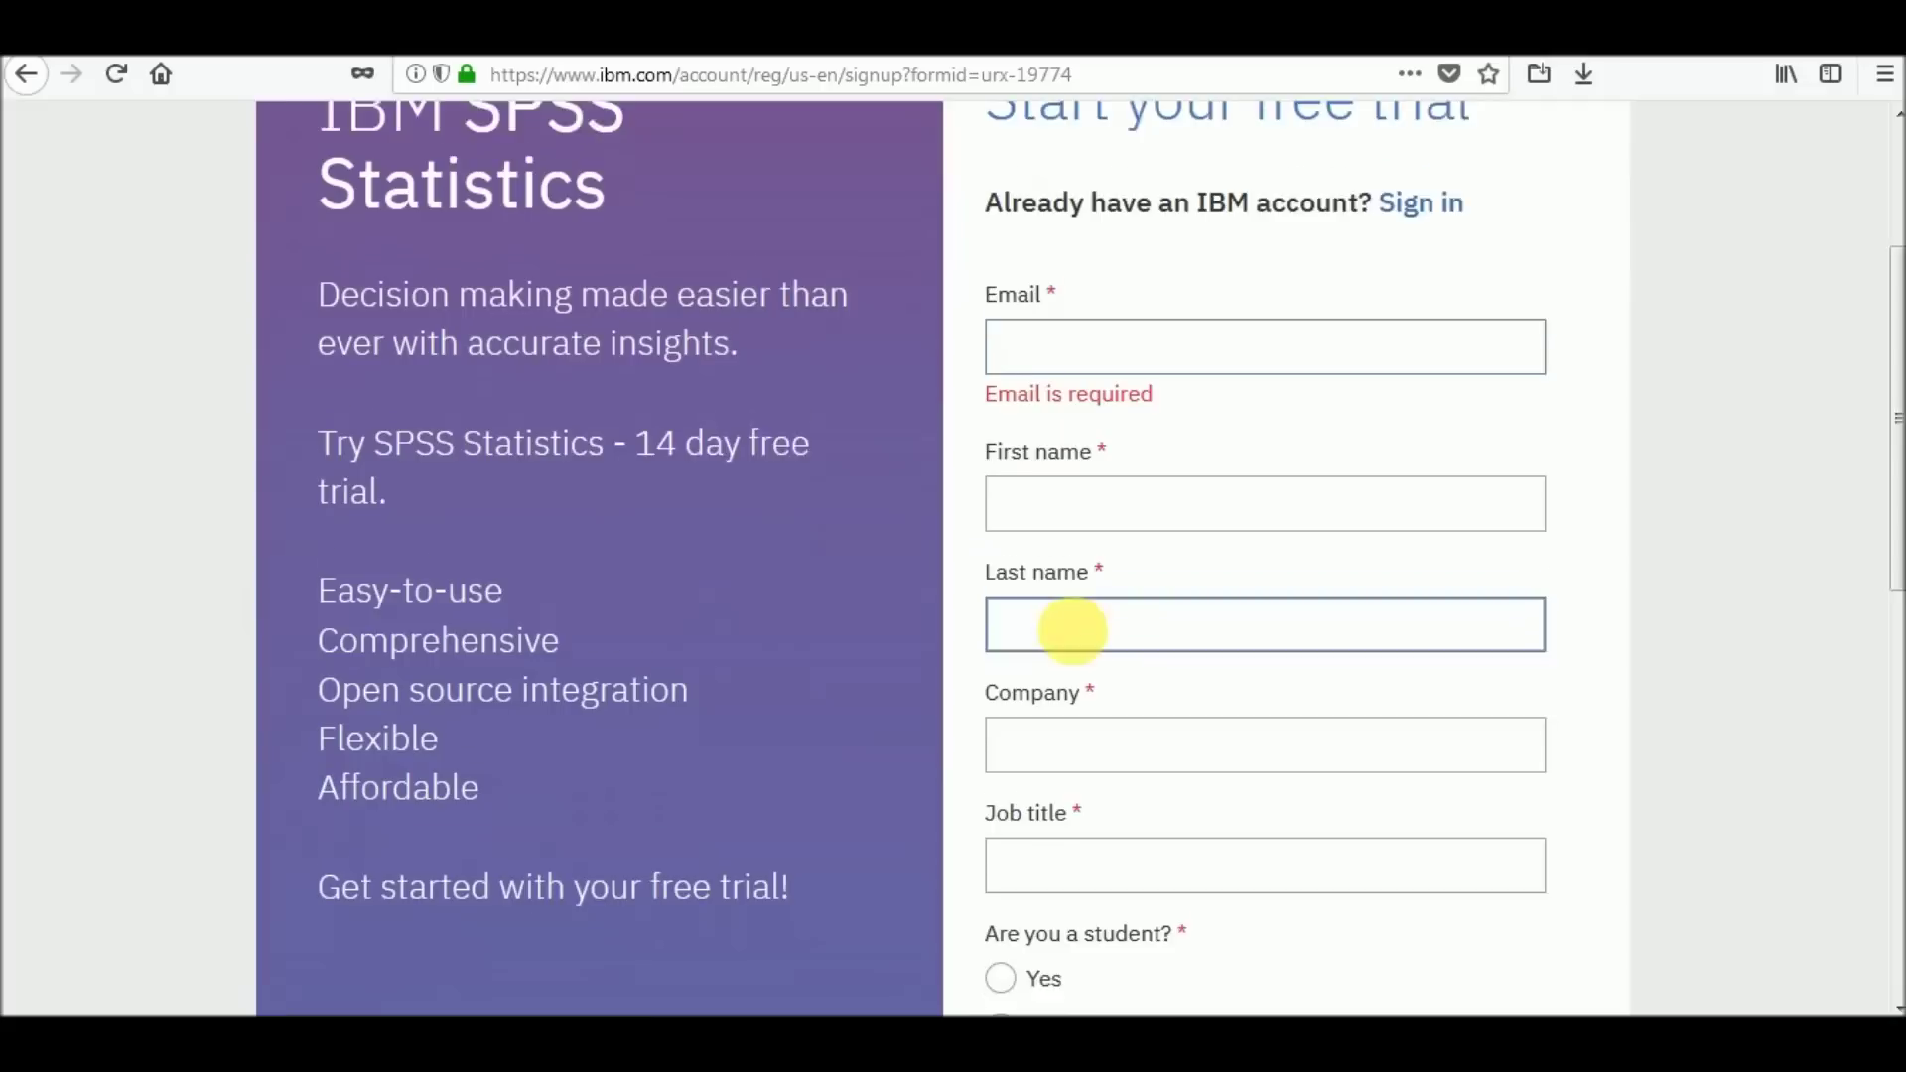
left_click(1042, 480)
left_click(1072, 617)
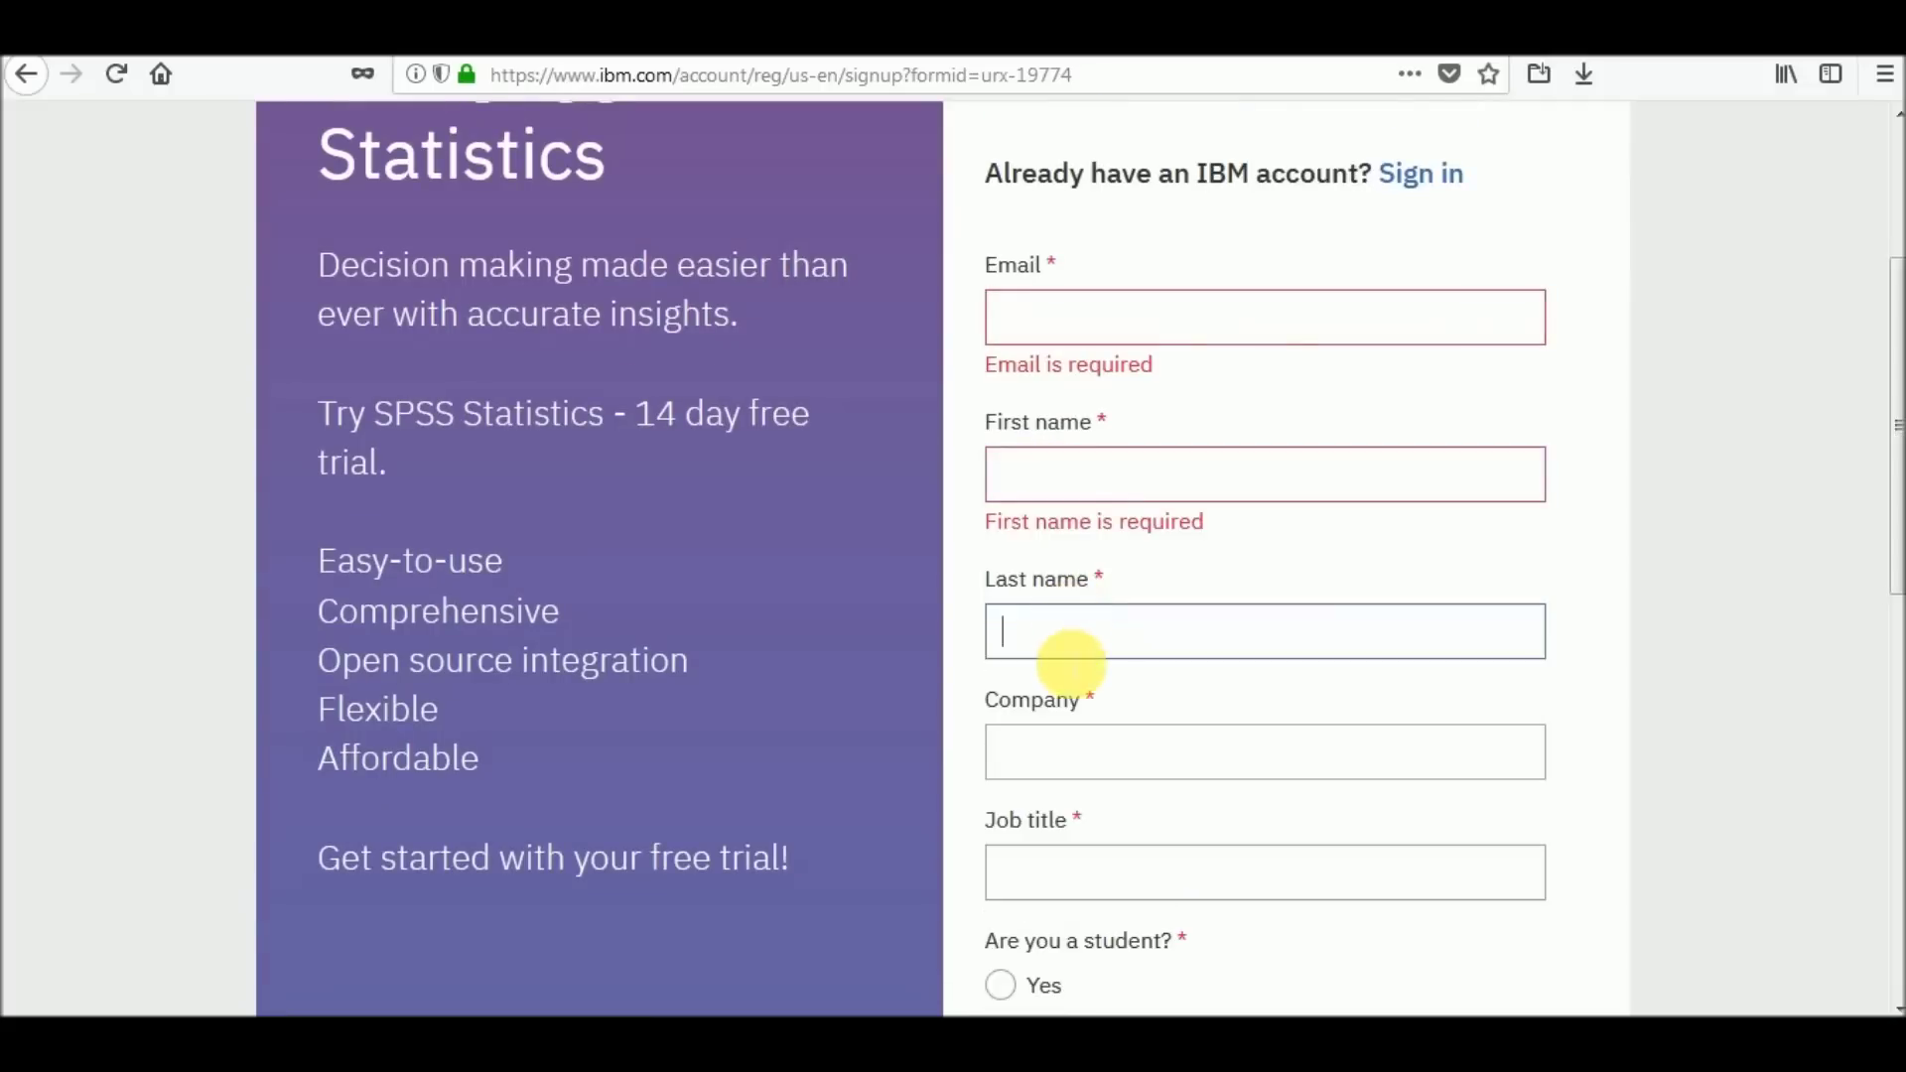
scroll(1067, 655, "down", 2)
left_click(1074, 700)
scroll(1046, 732, "down", 3)
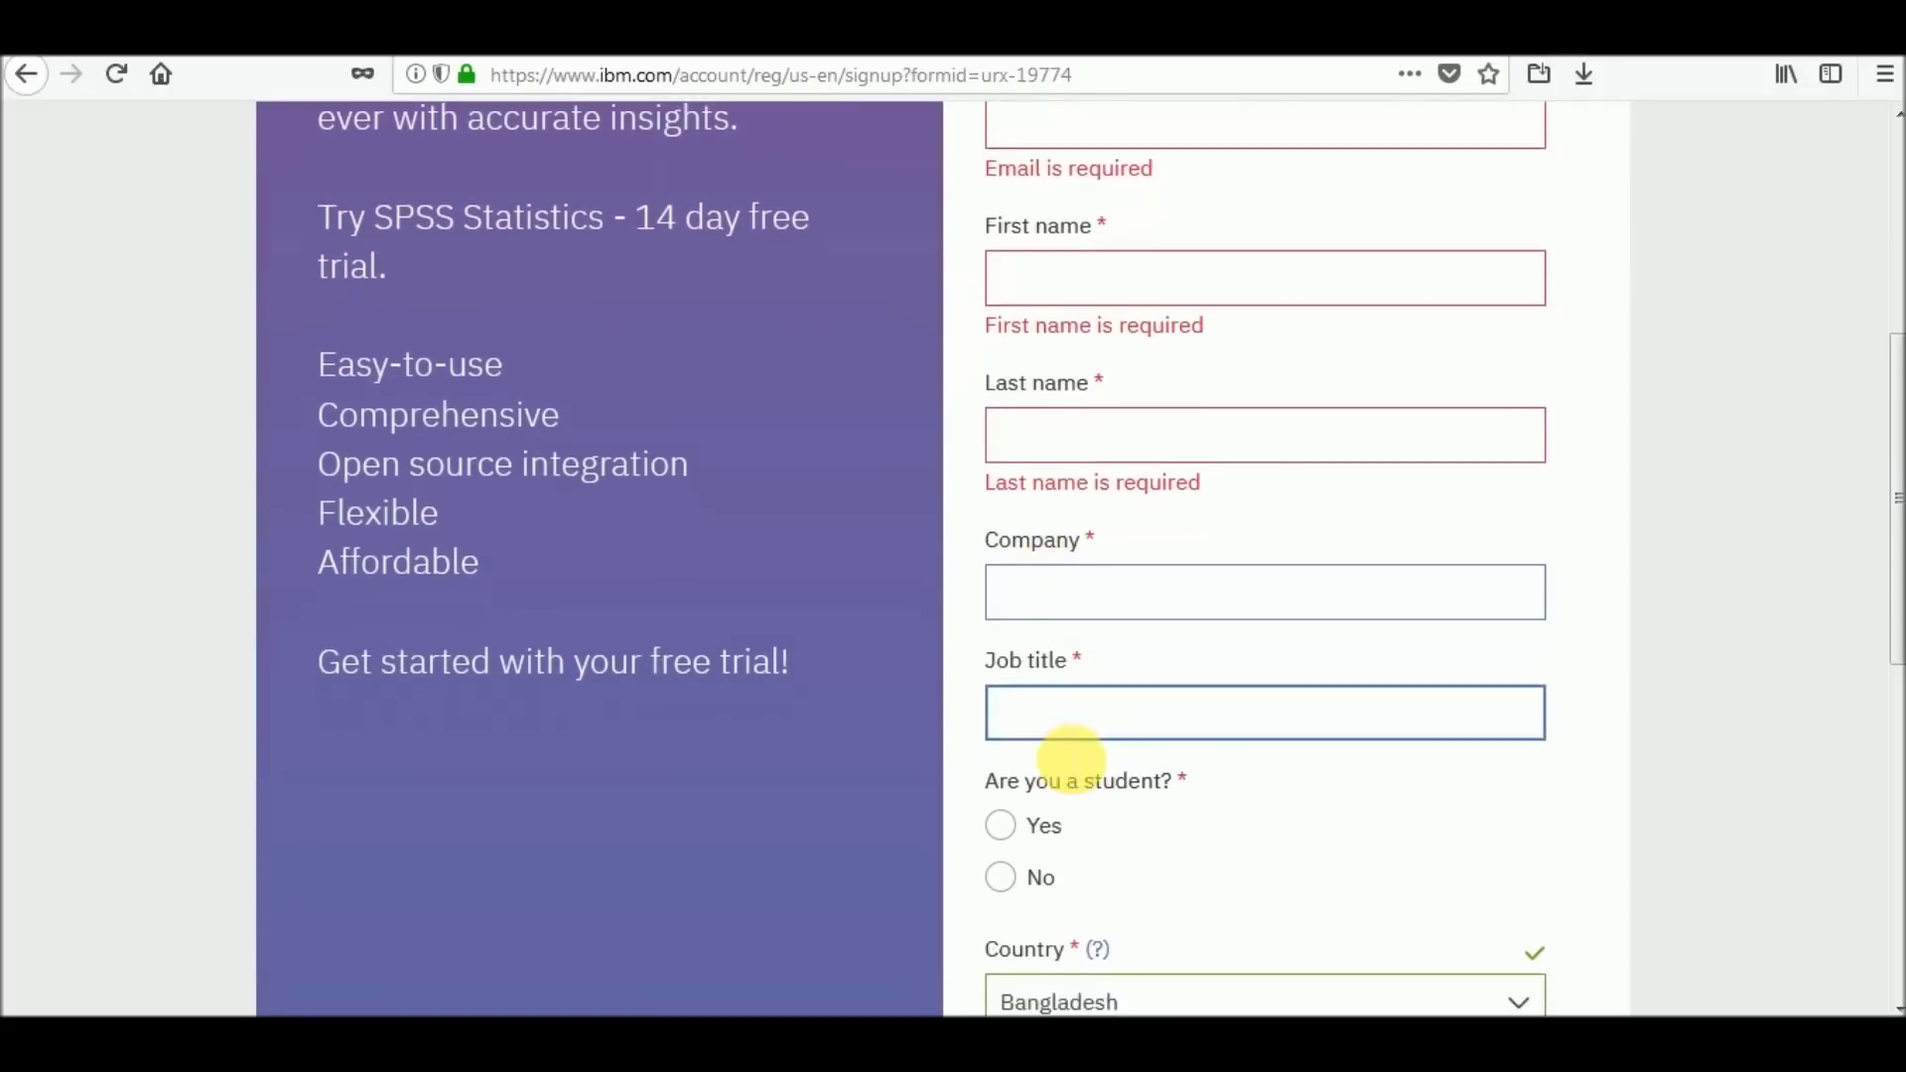
scroll(1093, 781, "down", 5)
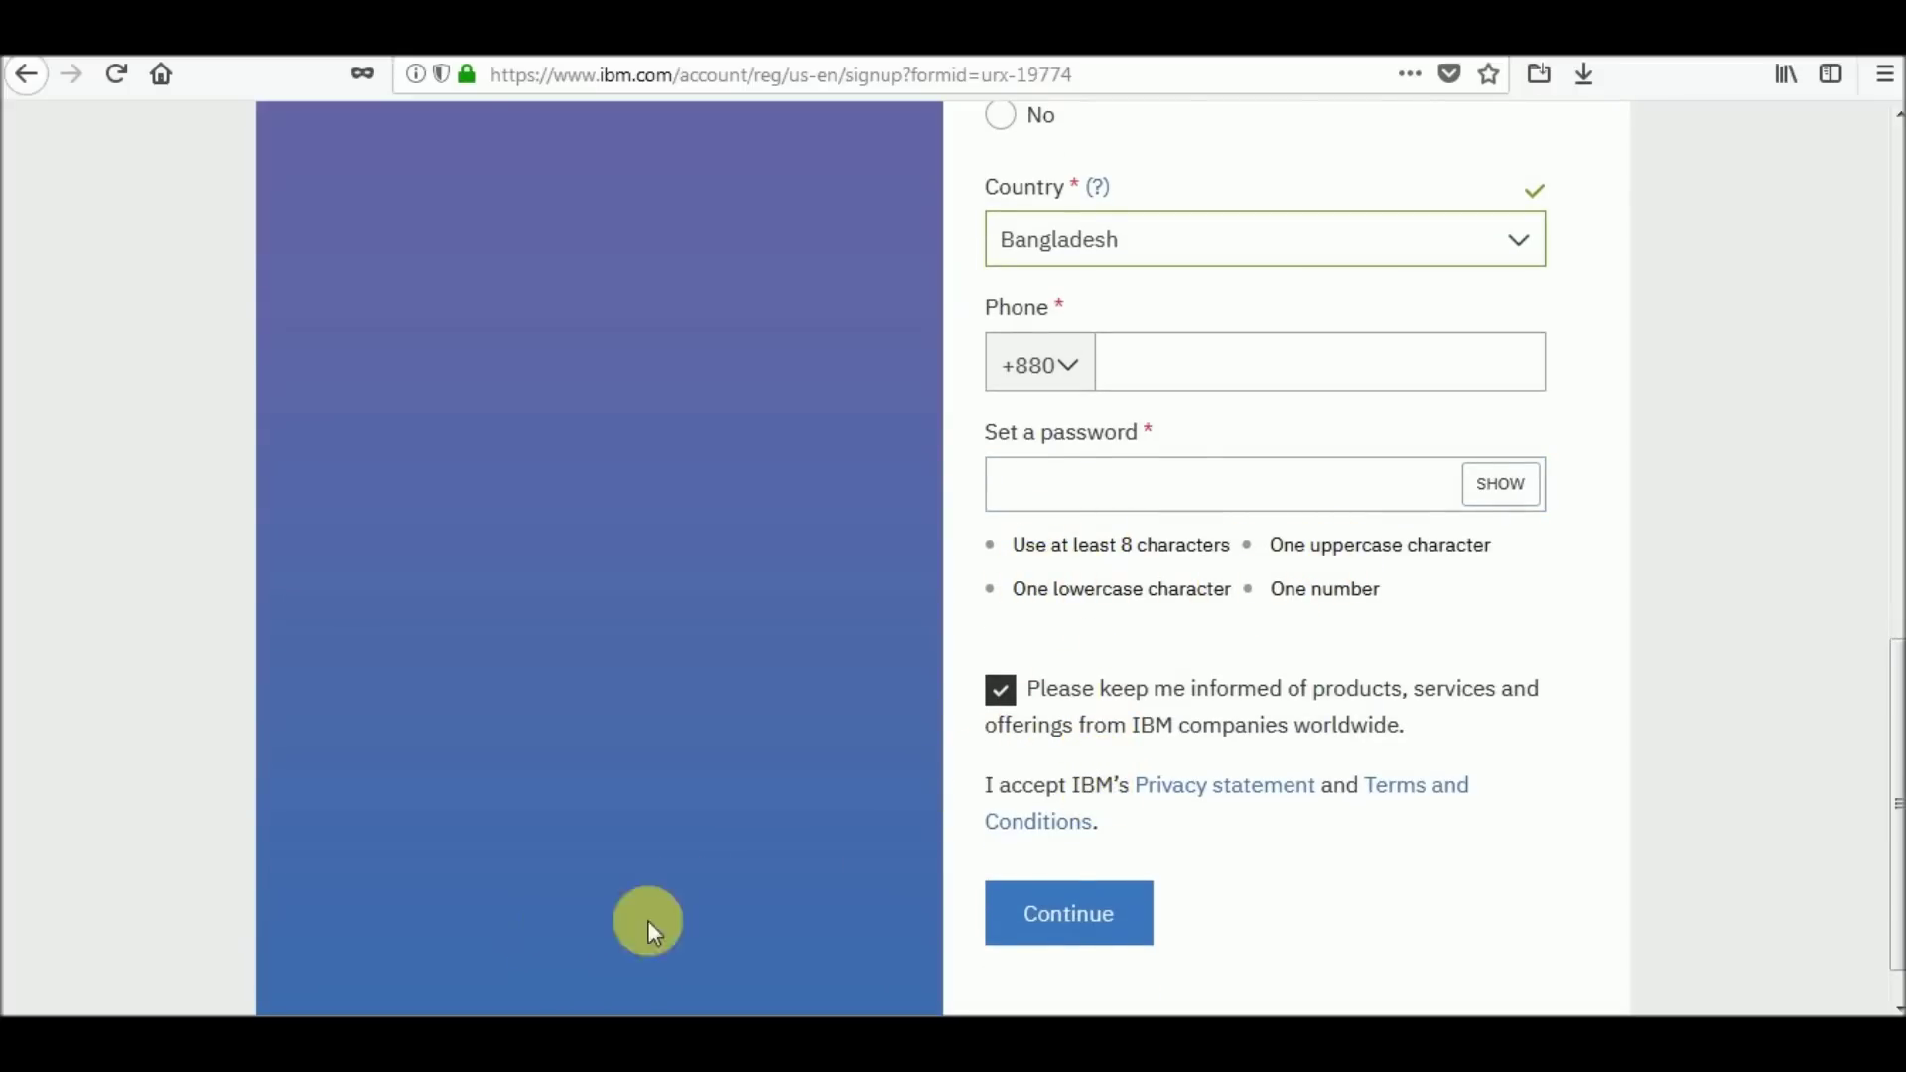
left_click(1050, 908)
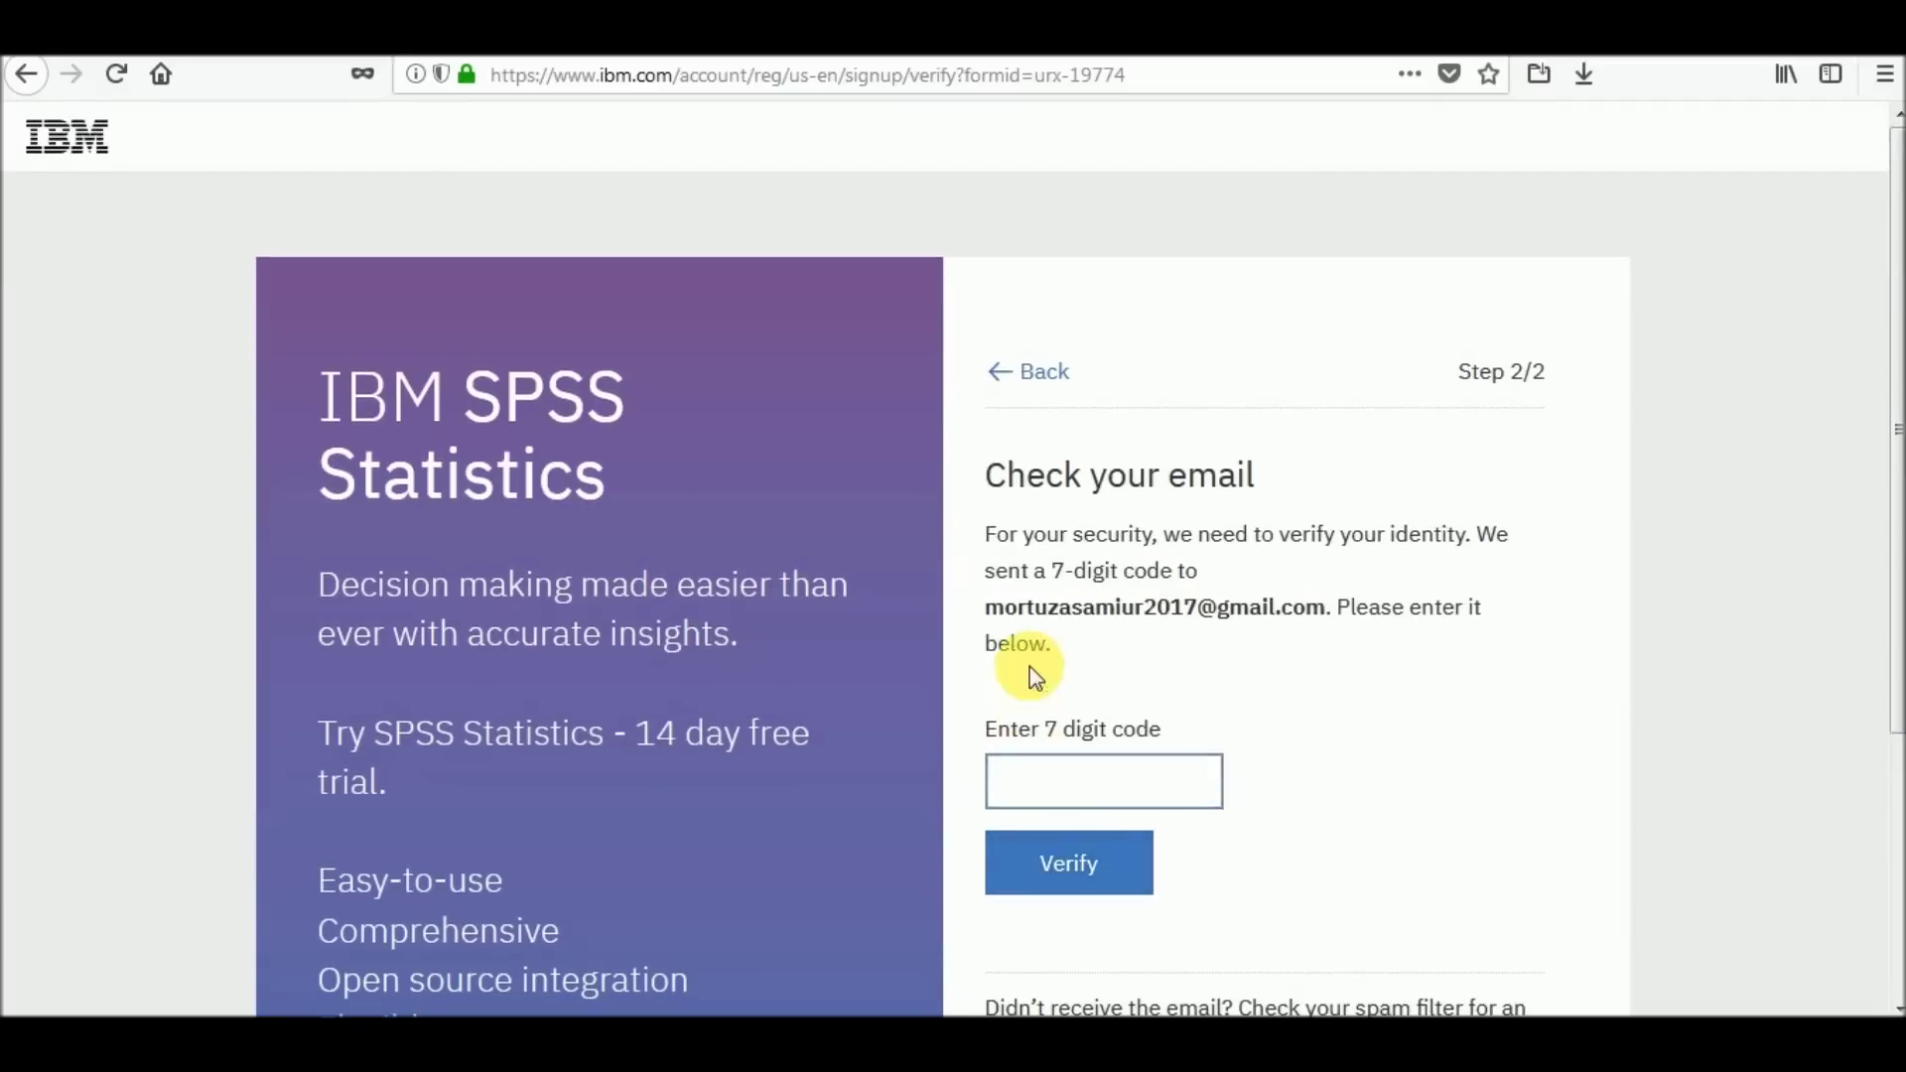
- Paste the 7-digit verification code from the email and verify it
scroll(1034, 651, "down", 3)
scroll(1034, 655, "up", 3)
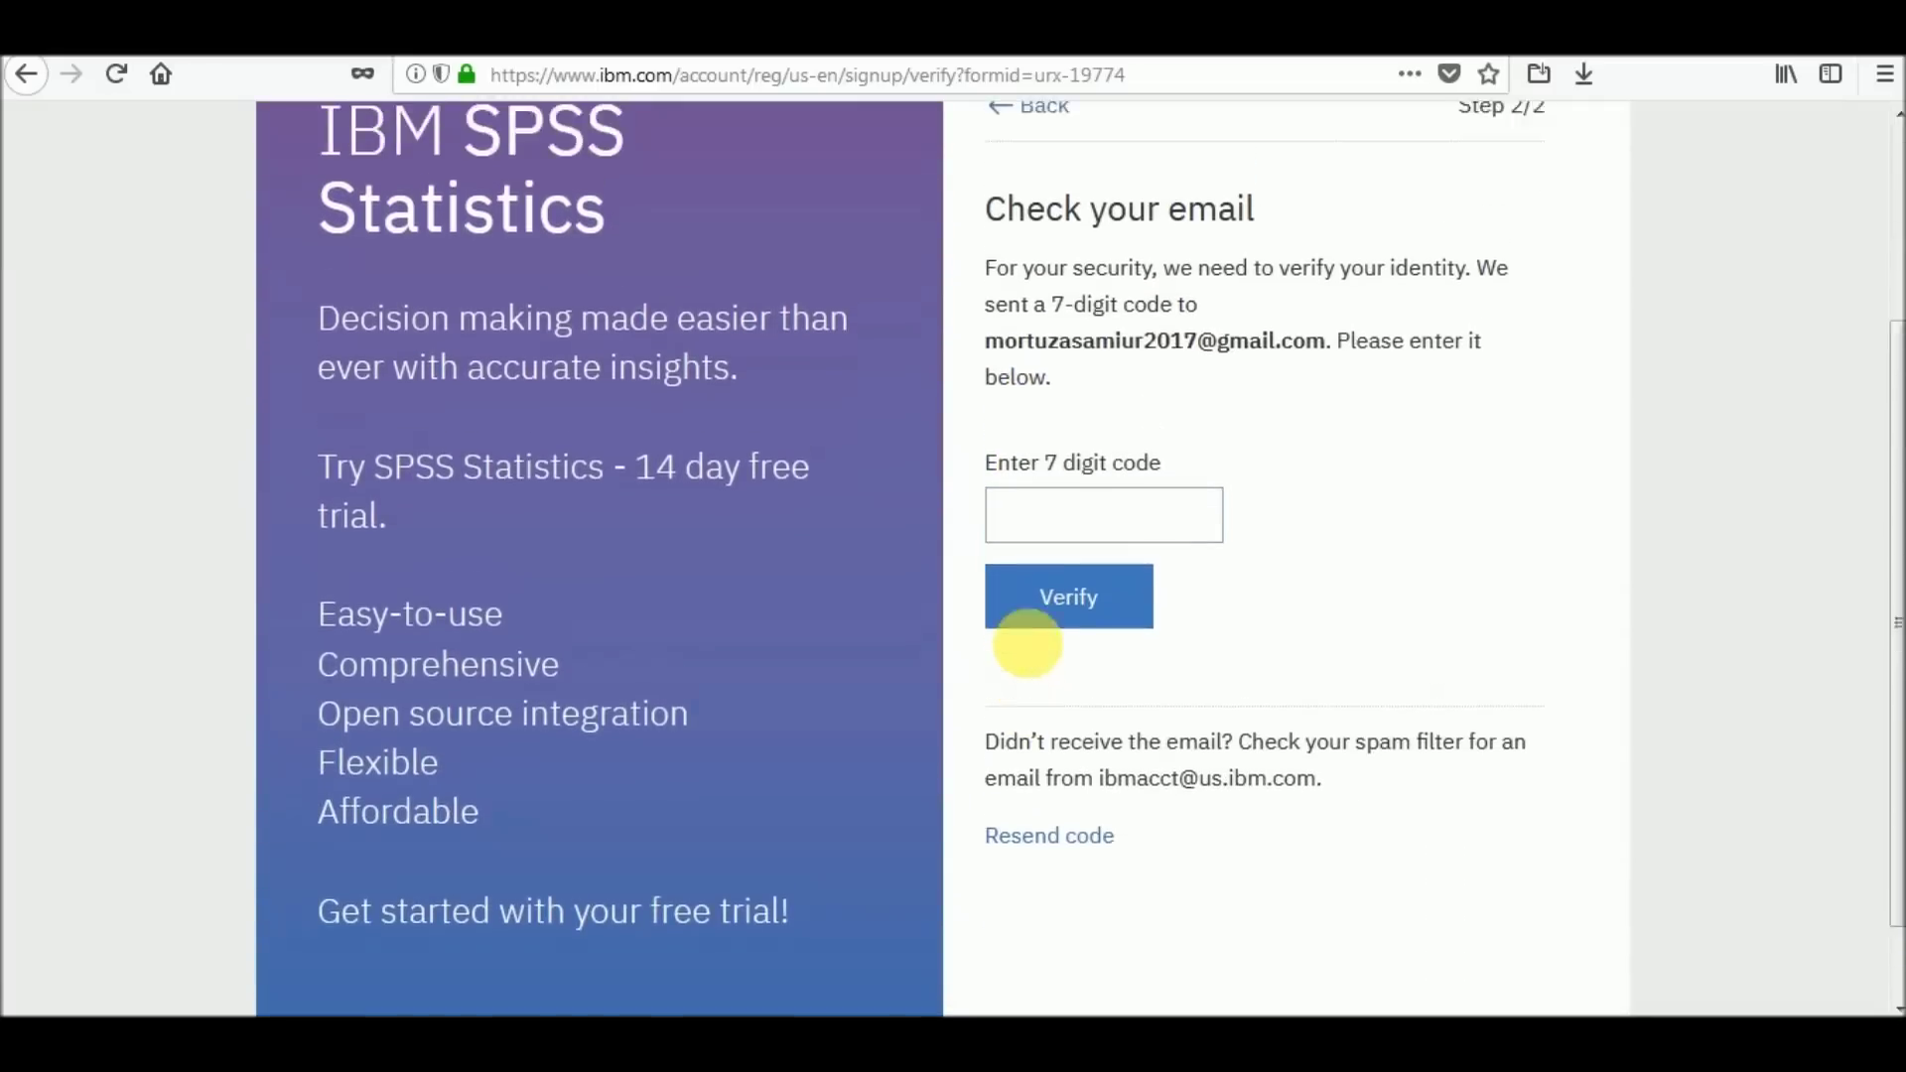
scroll(1037, 643, "down", 2)
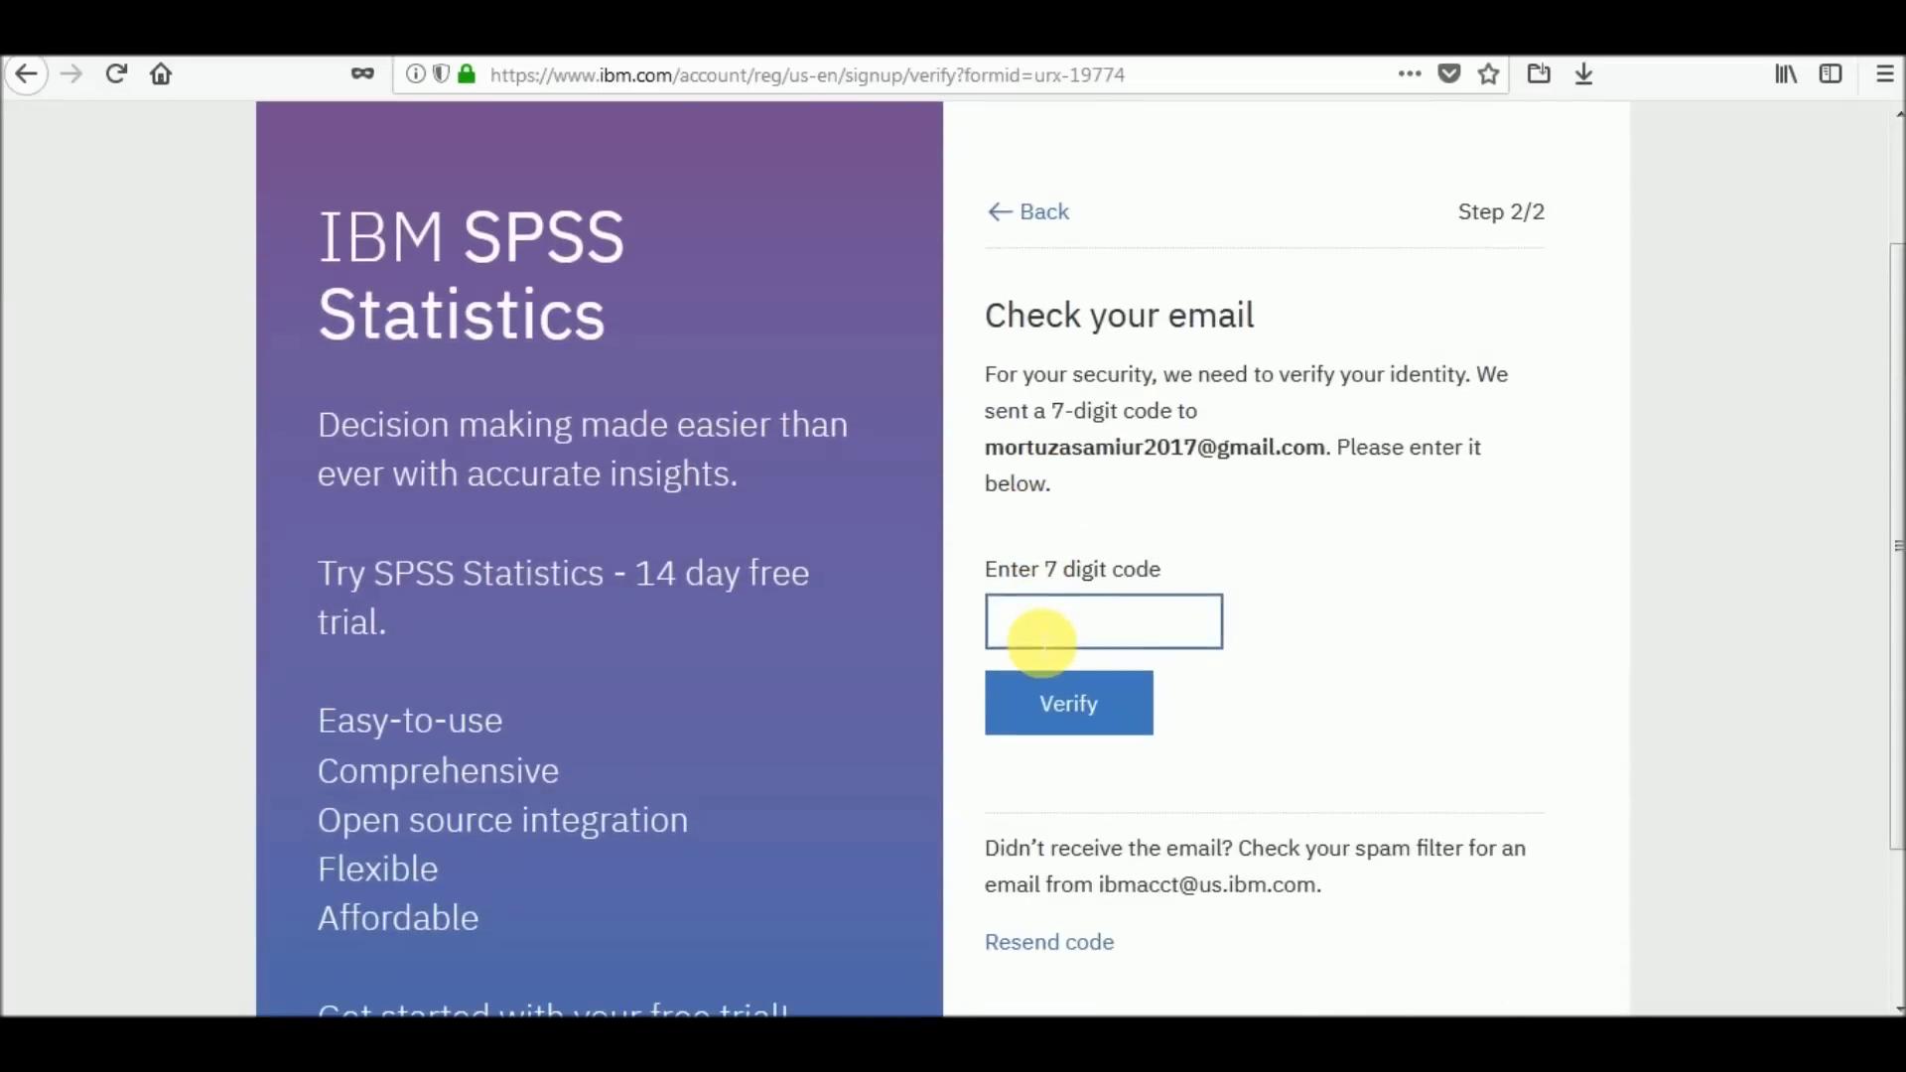
scroll(1037, 640, "down", 2)
scroll(1033, 640, "up", 1)
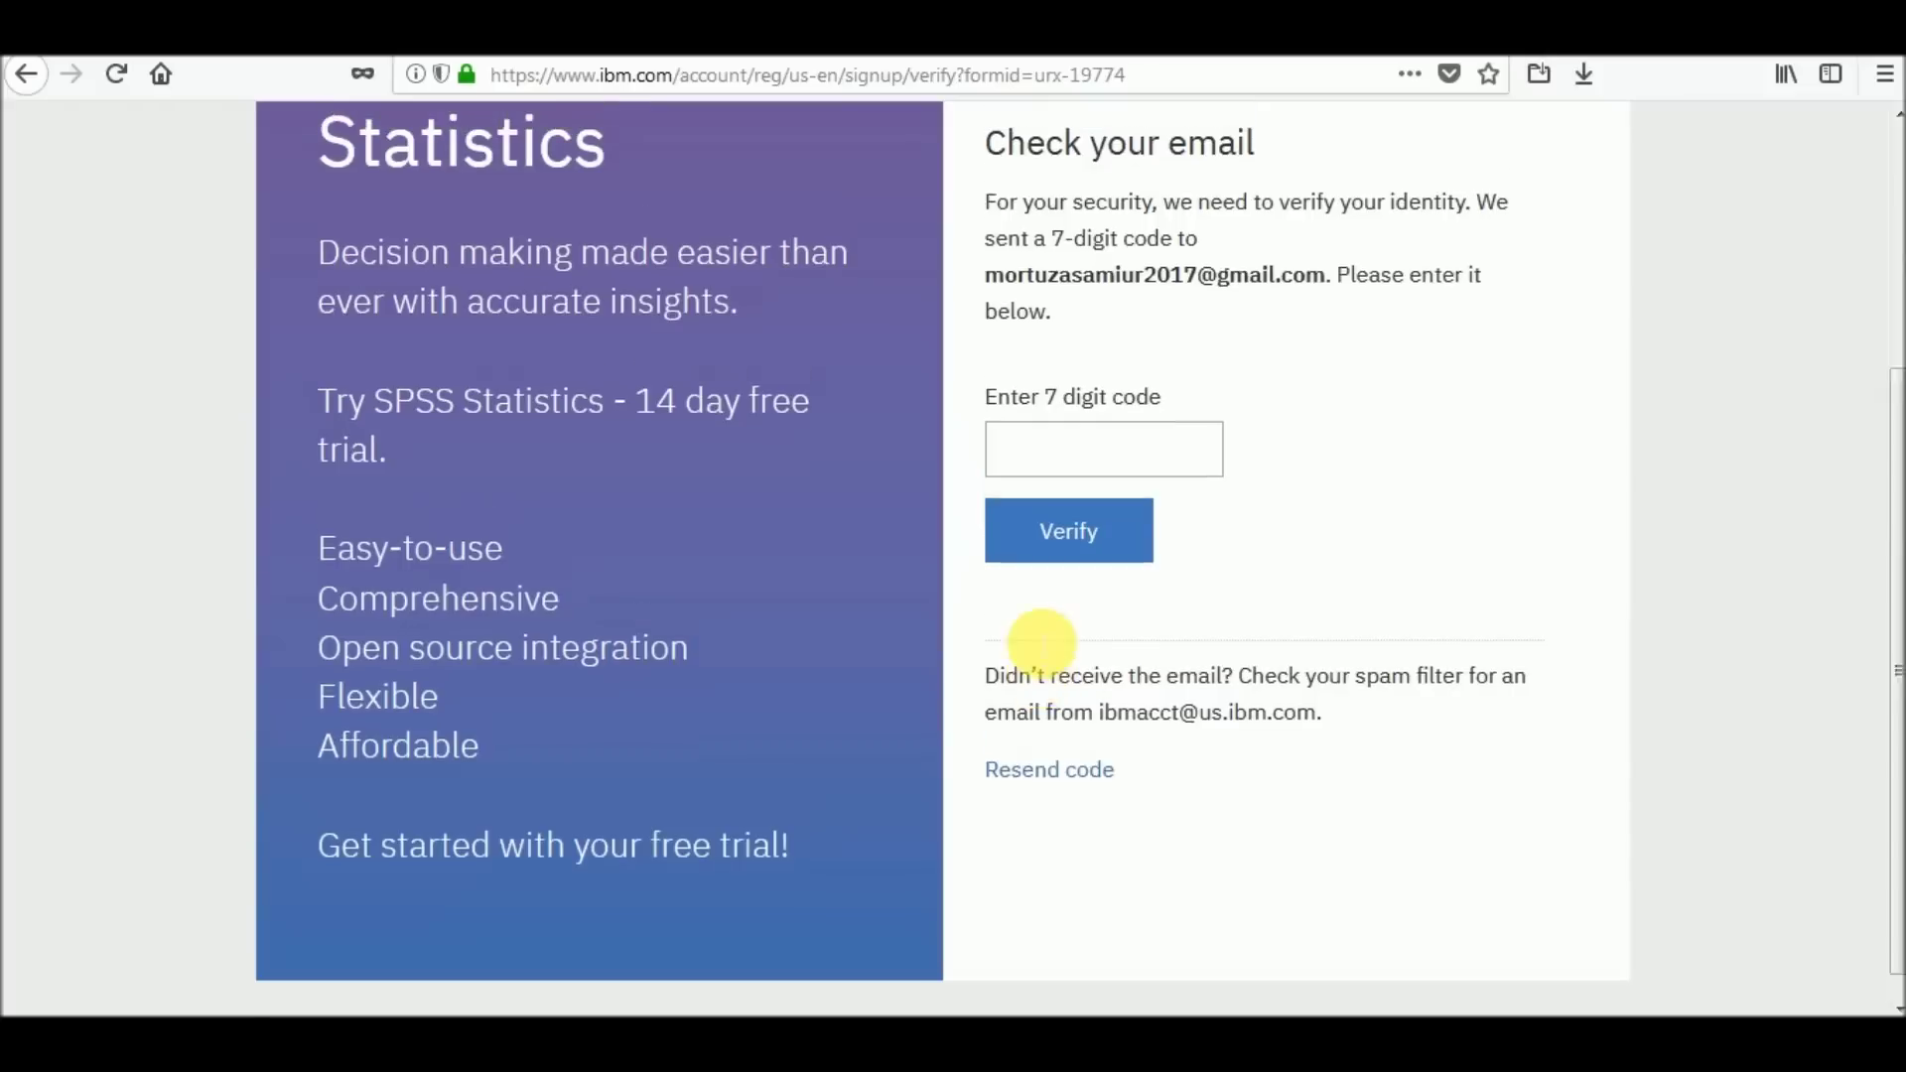
left_click(1042, 576)
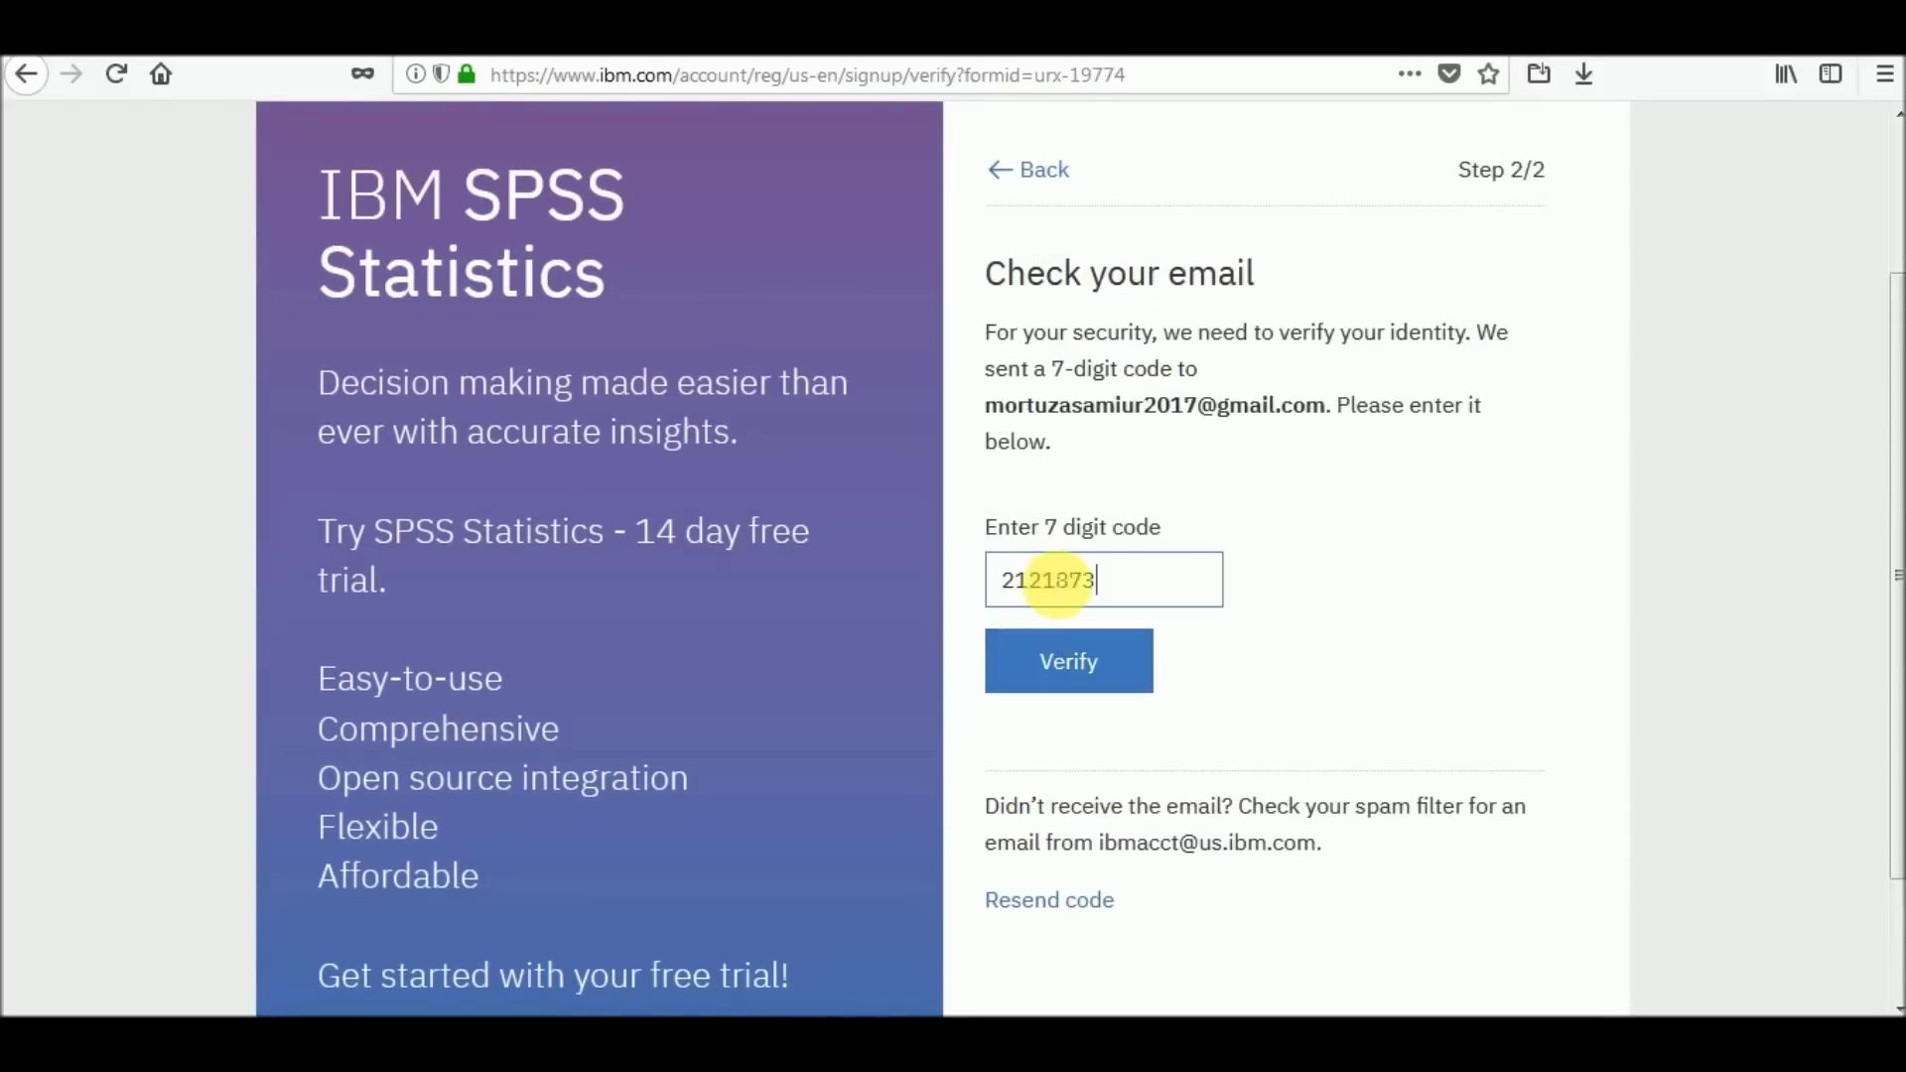
scroll(685, 382, "up", 2)
scroll(675, 378, "down", 3)
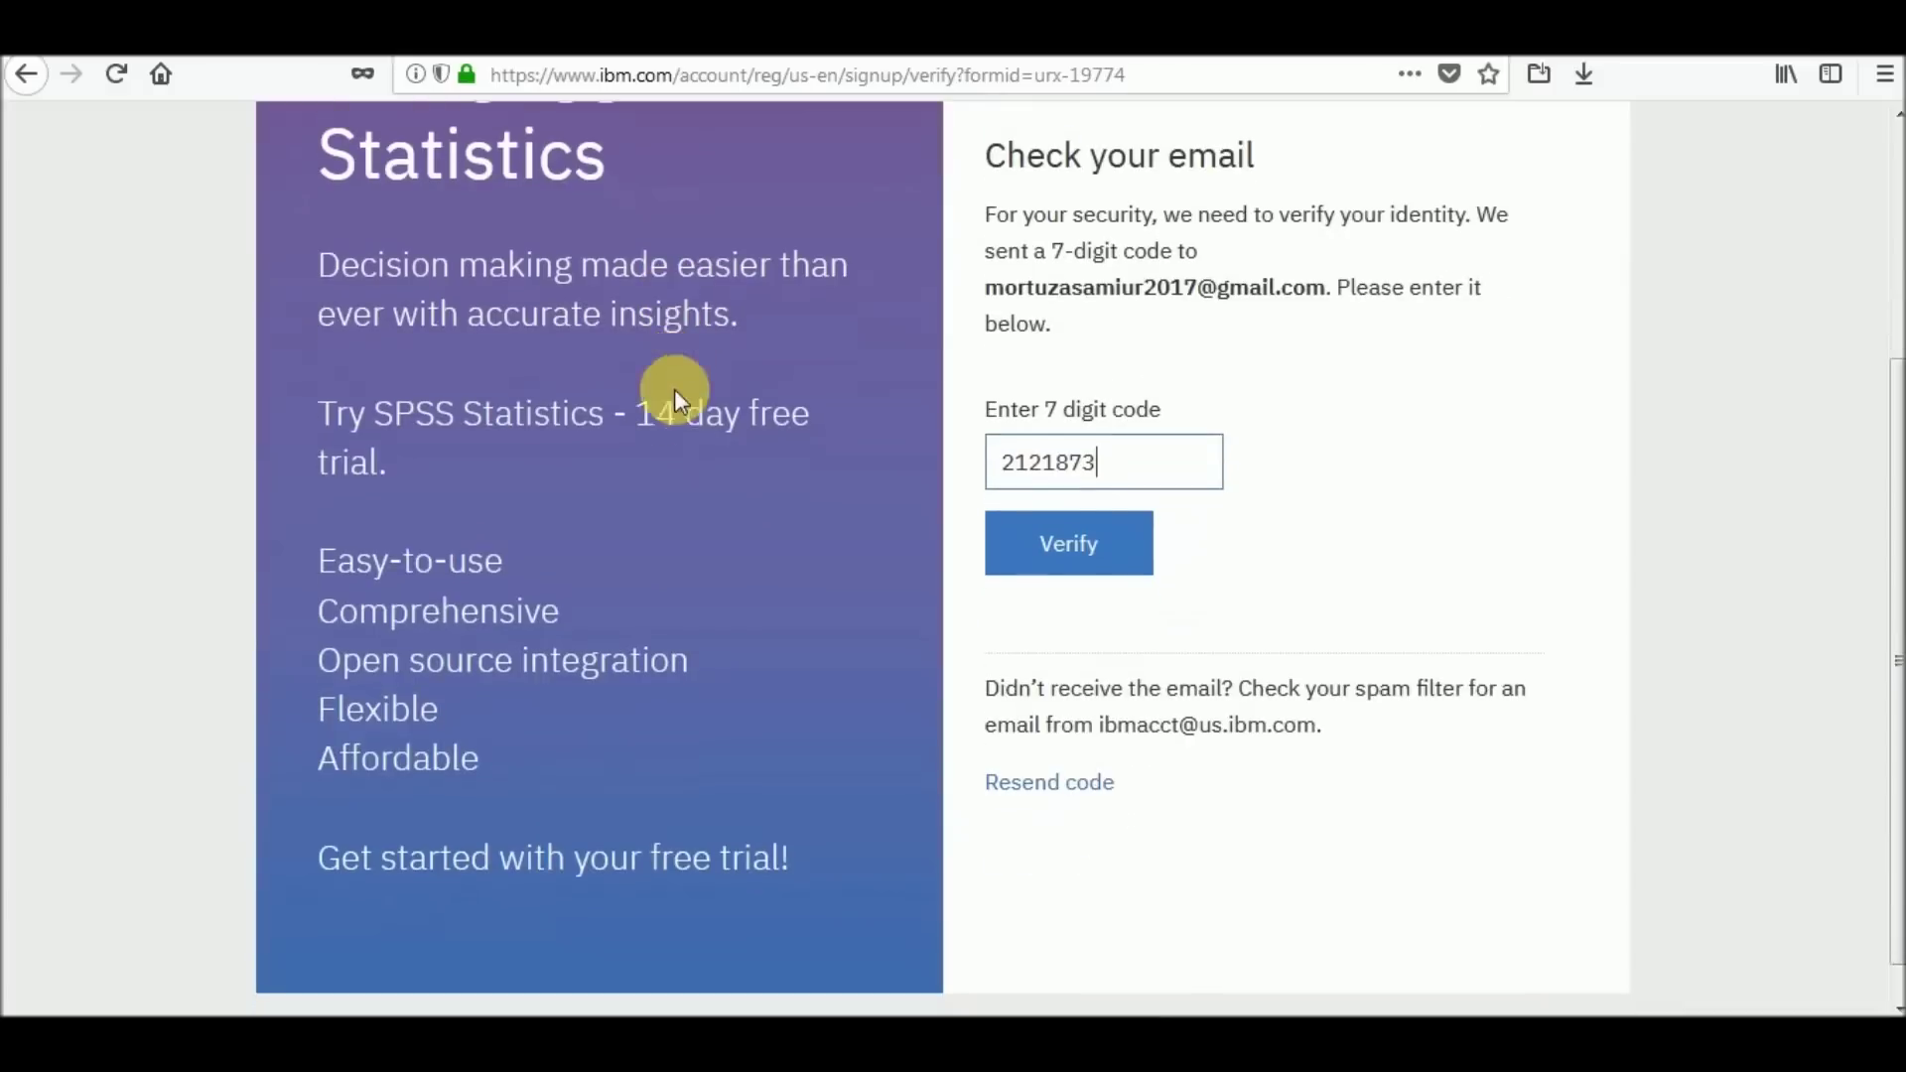
left_click(1072, 553)
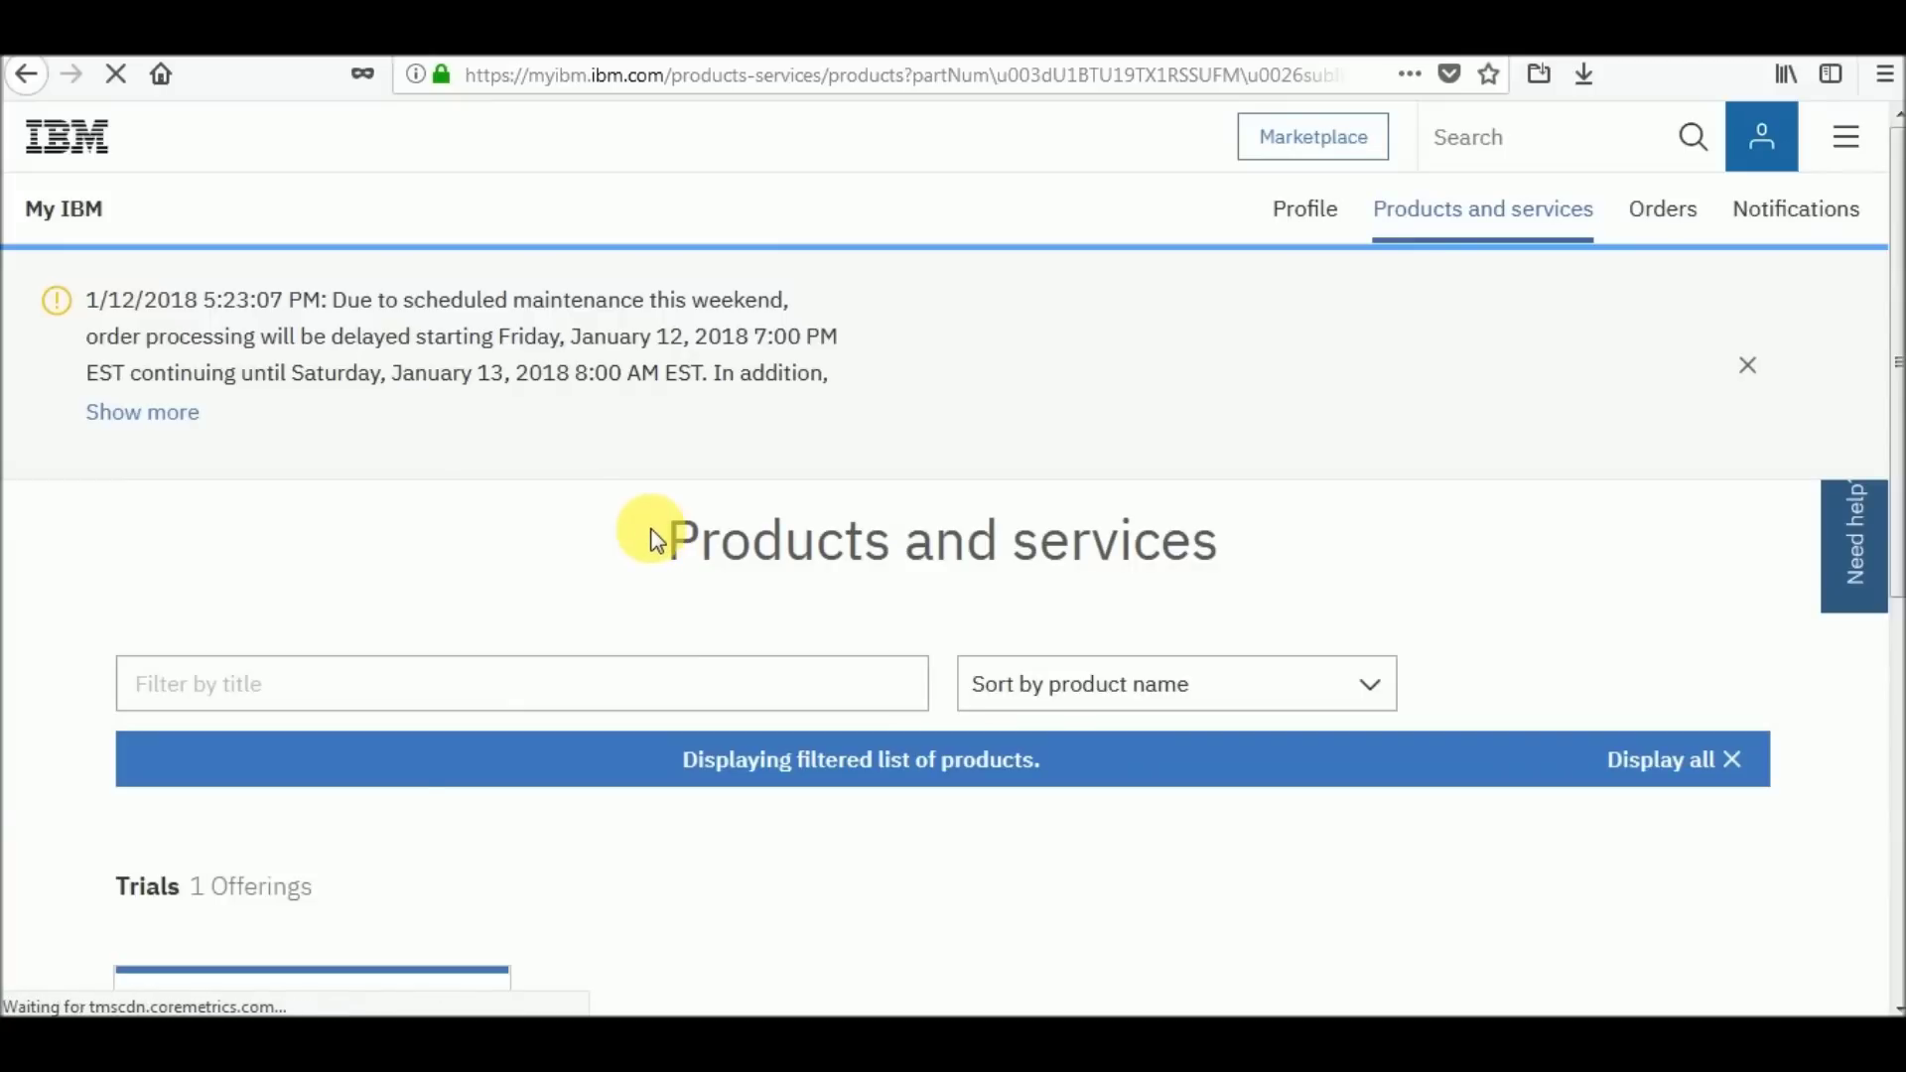
- Go to the Downloads page of the IBM SPSS Statistics Subscription Trial card
scroll(650, 529, "down", 1)
scroll(655, 541, "down", 2)
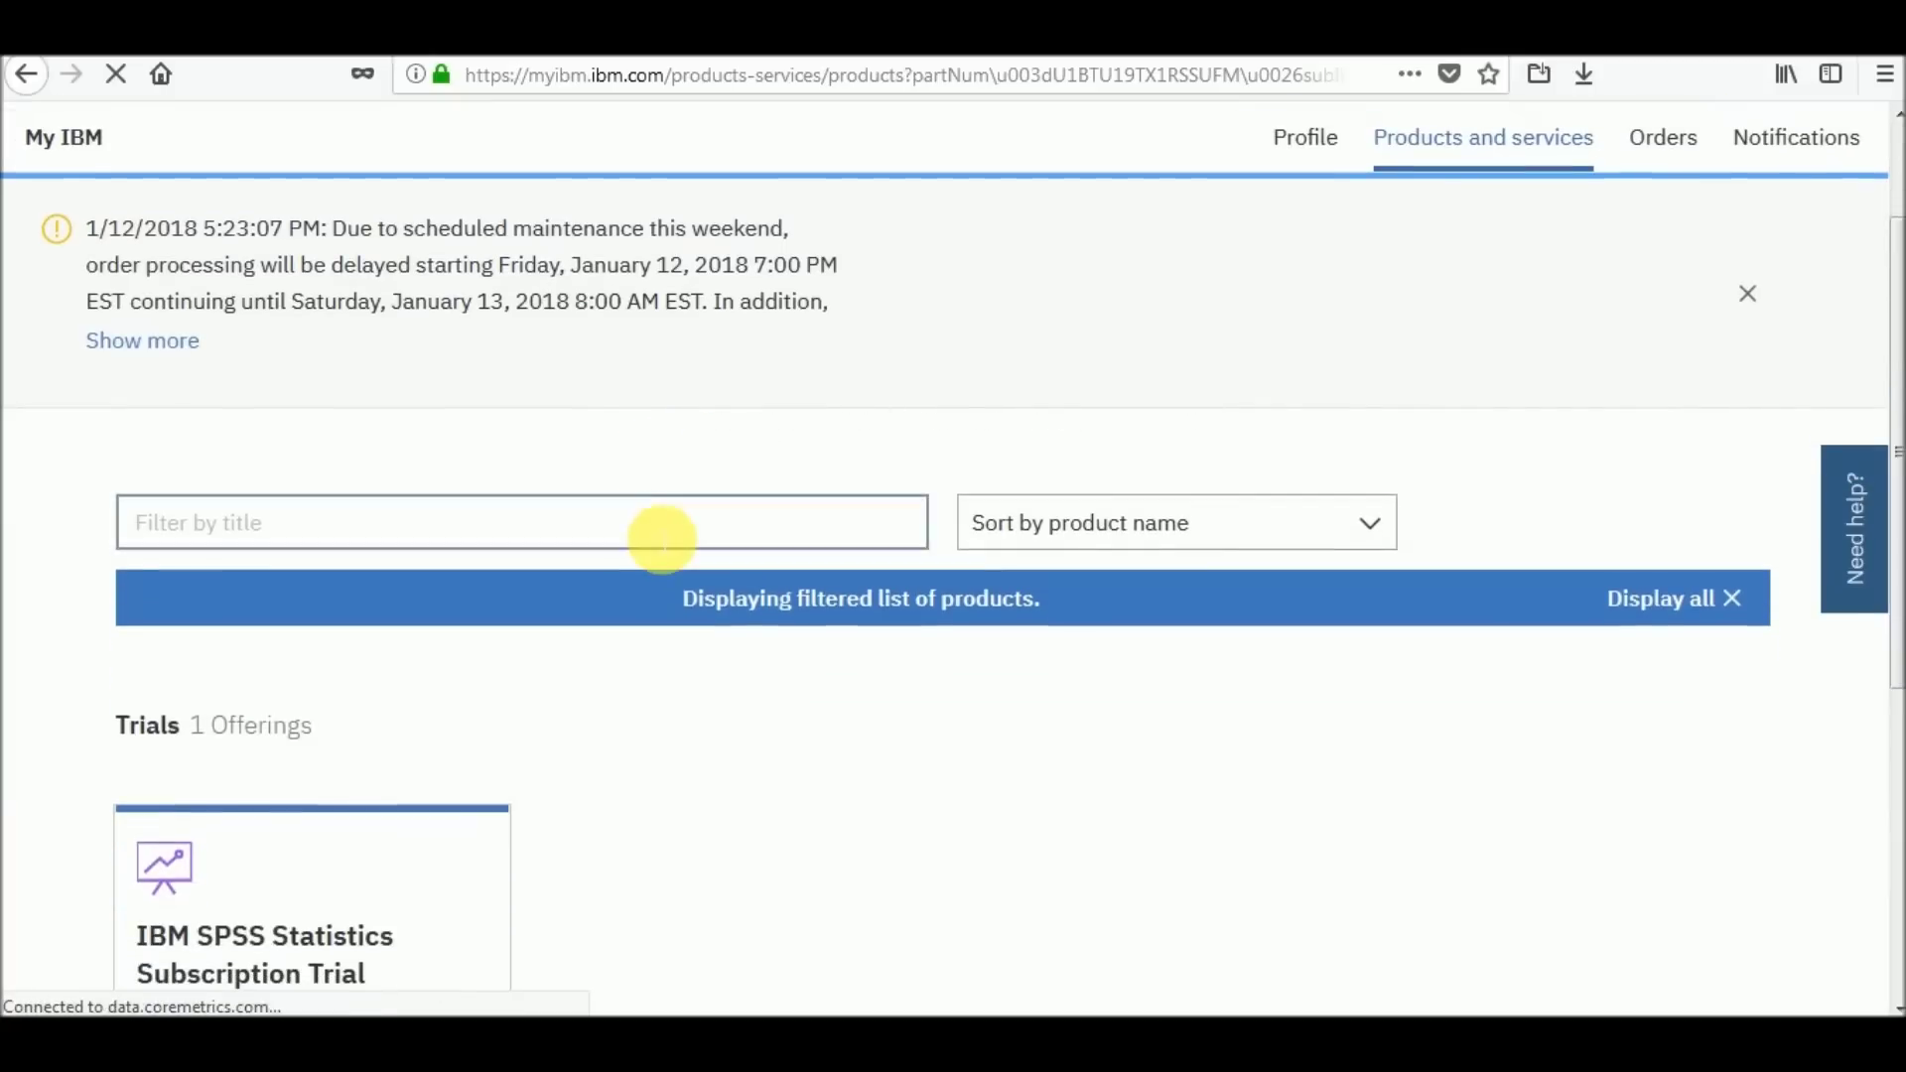
scroll(655, 541, "down", 2)
scroll(655, 541, "down", 2)
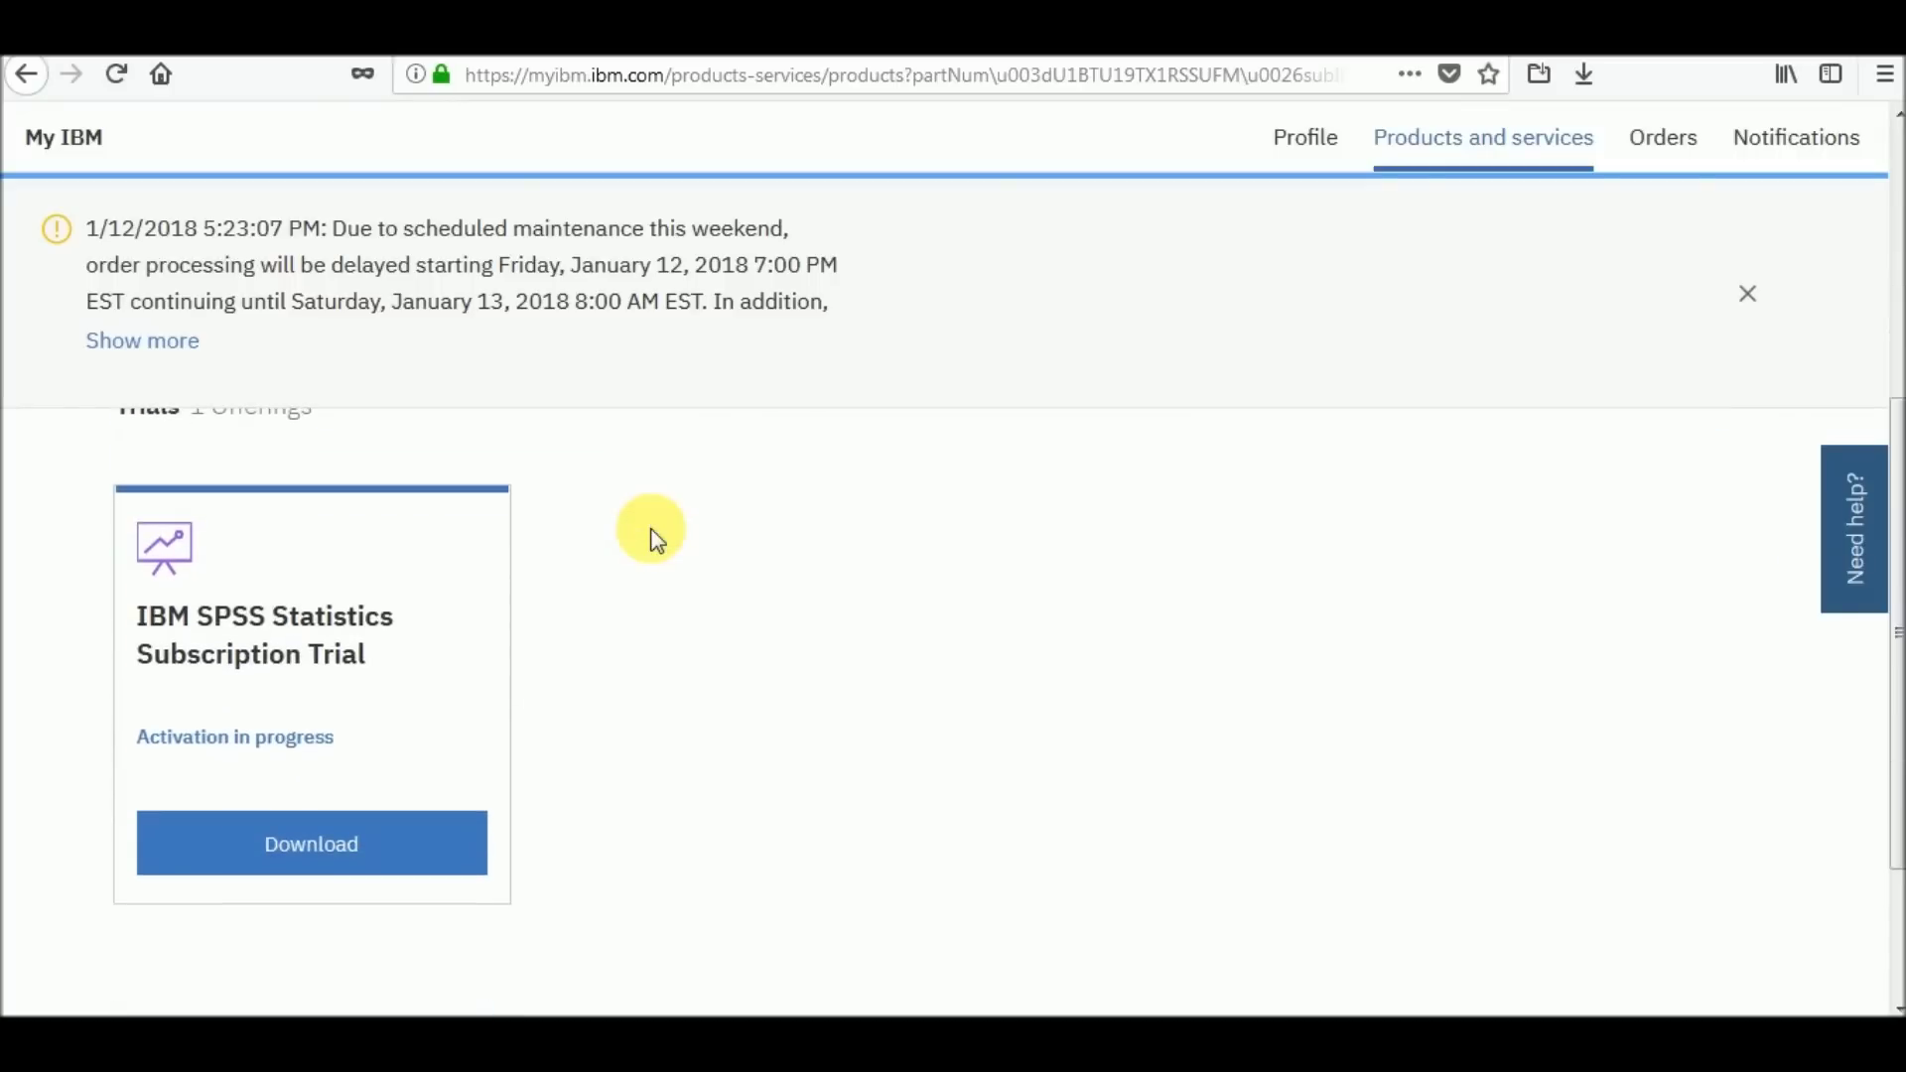
scroll(655, 541, "up", 5)
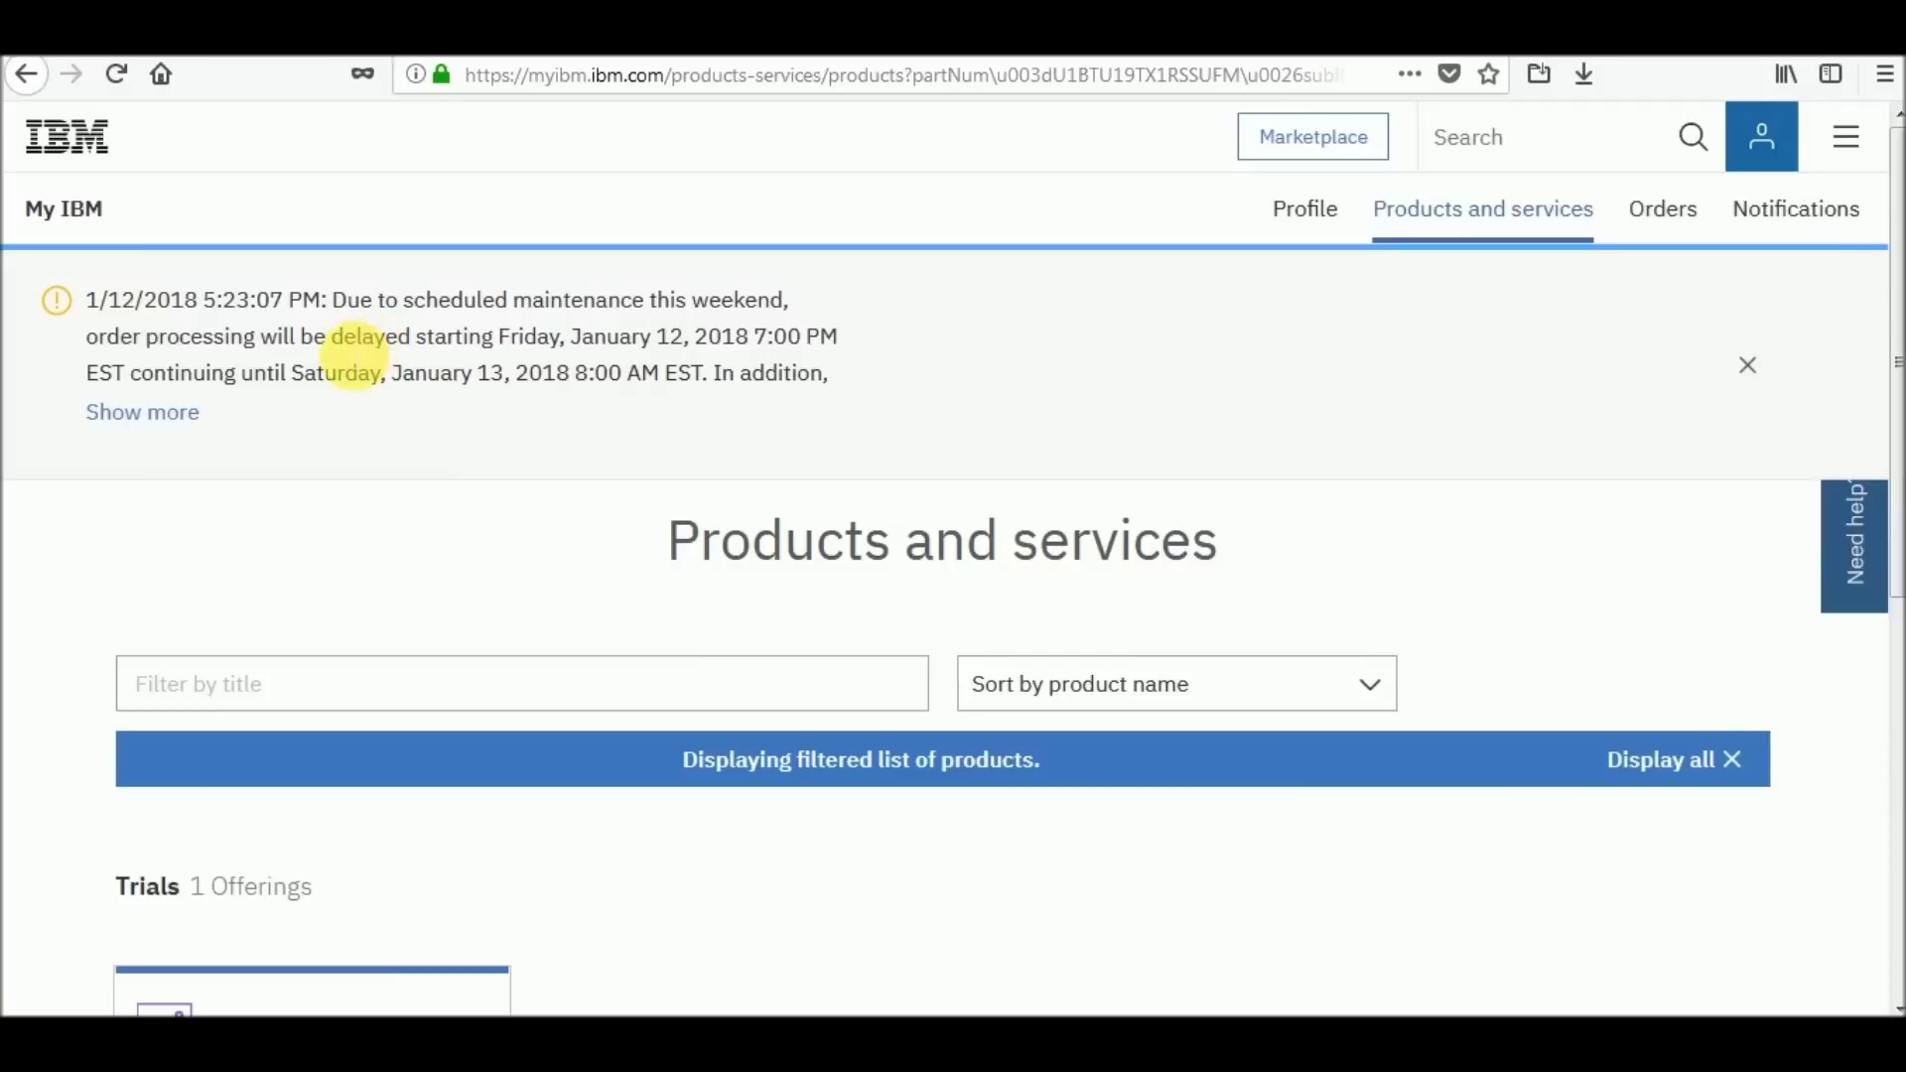
scroll(668, 477, "down", 7)
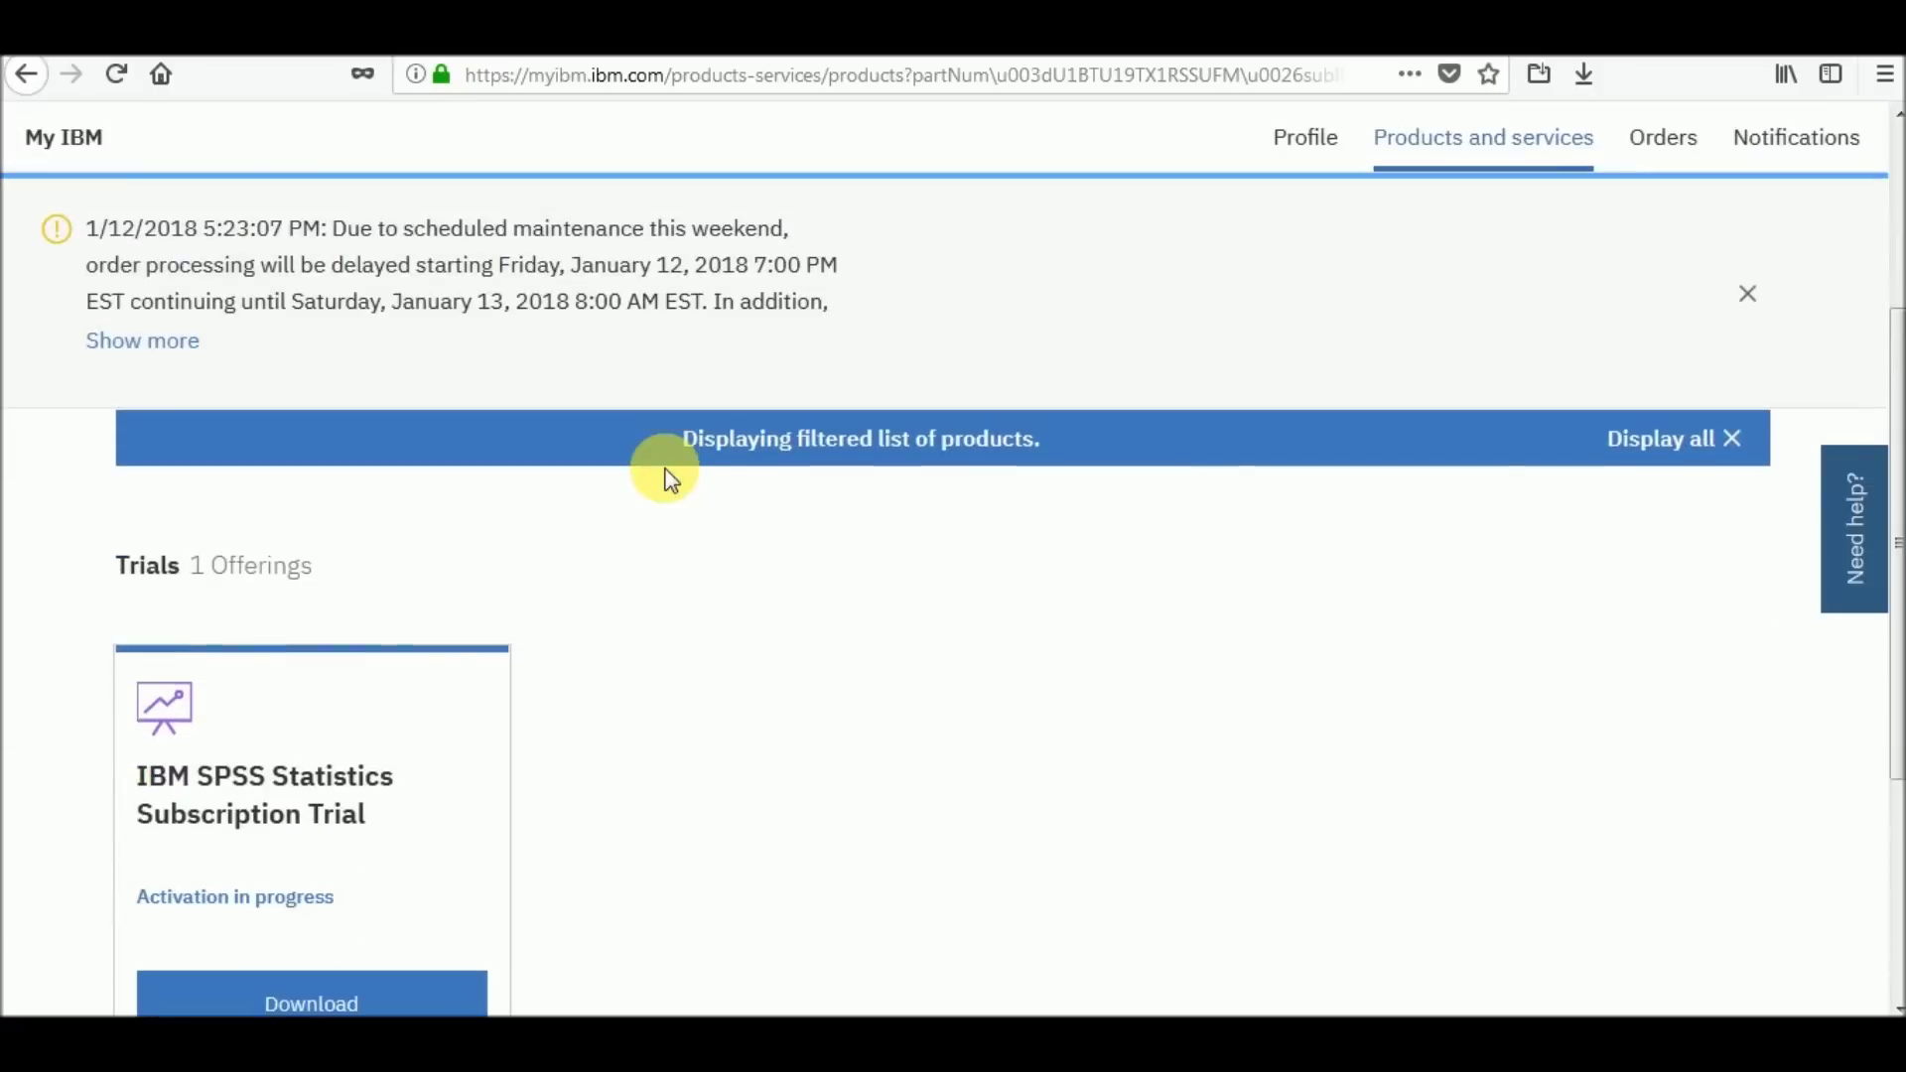
scroll(456, 544, "up", 2)
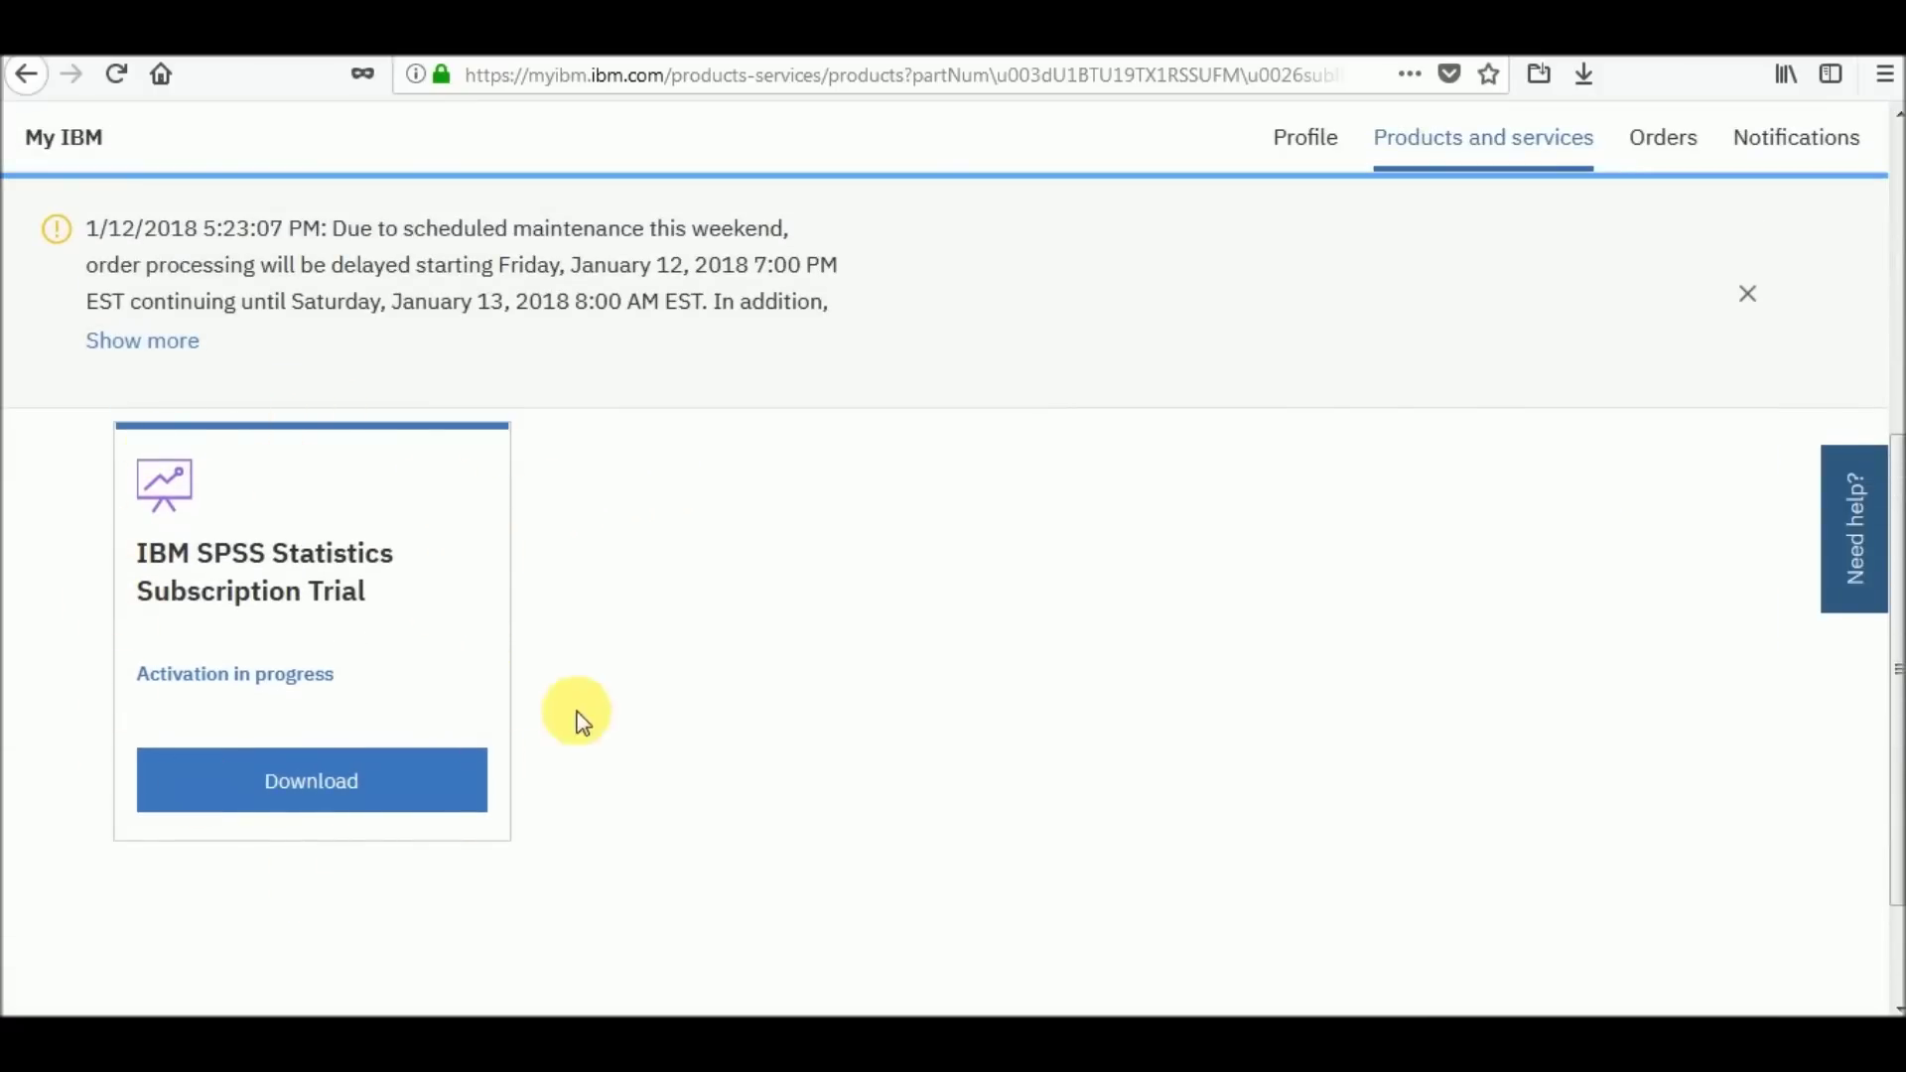
left_click(307, 778)
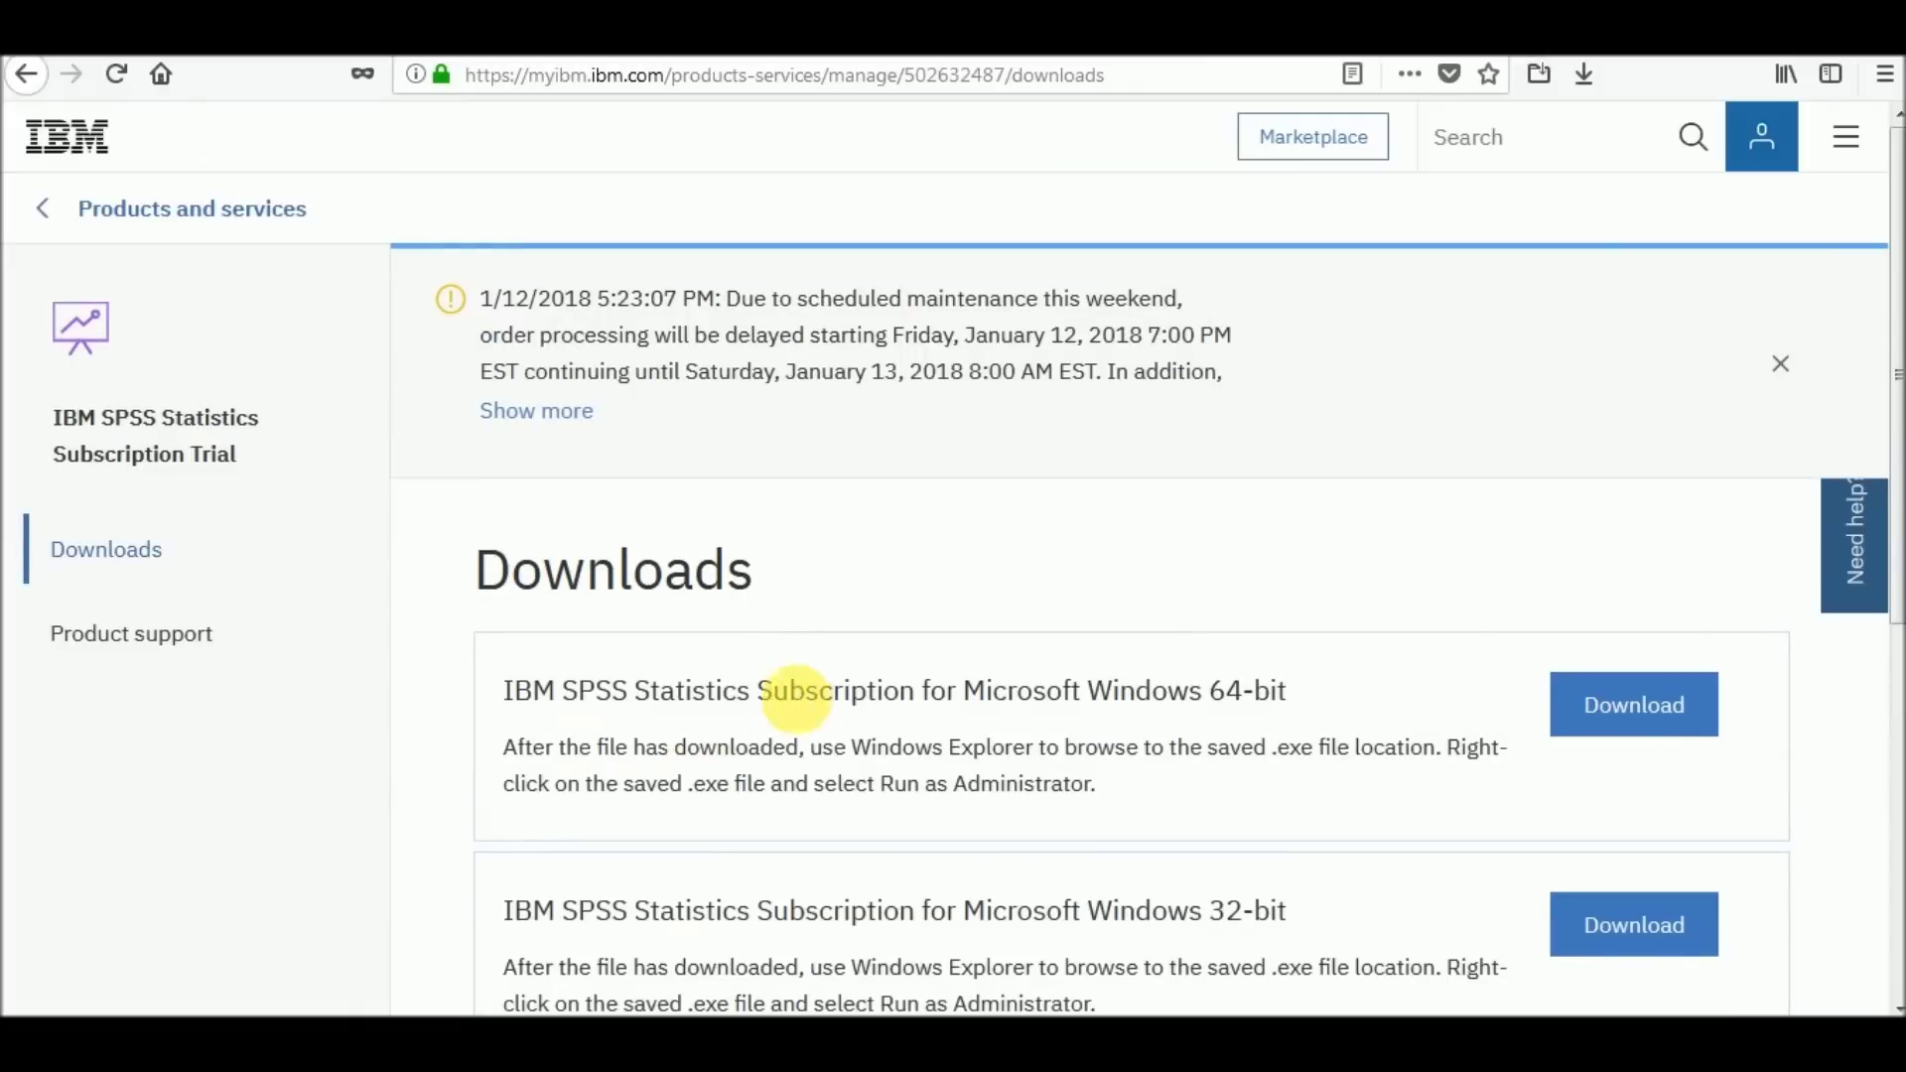
- Request the Windows 64-bit SPSS Statistics installer download
scroll(820, 685, "down", 1)
scroll(820, 685, "up", 1)
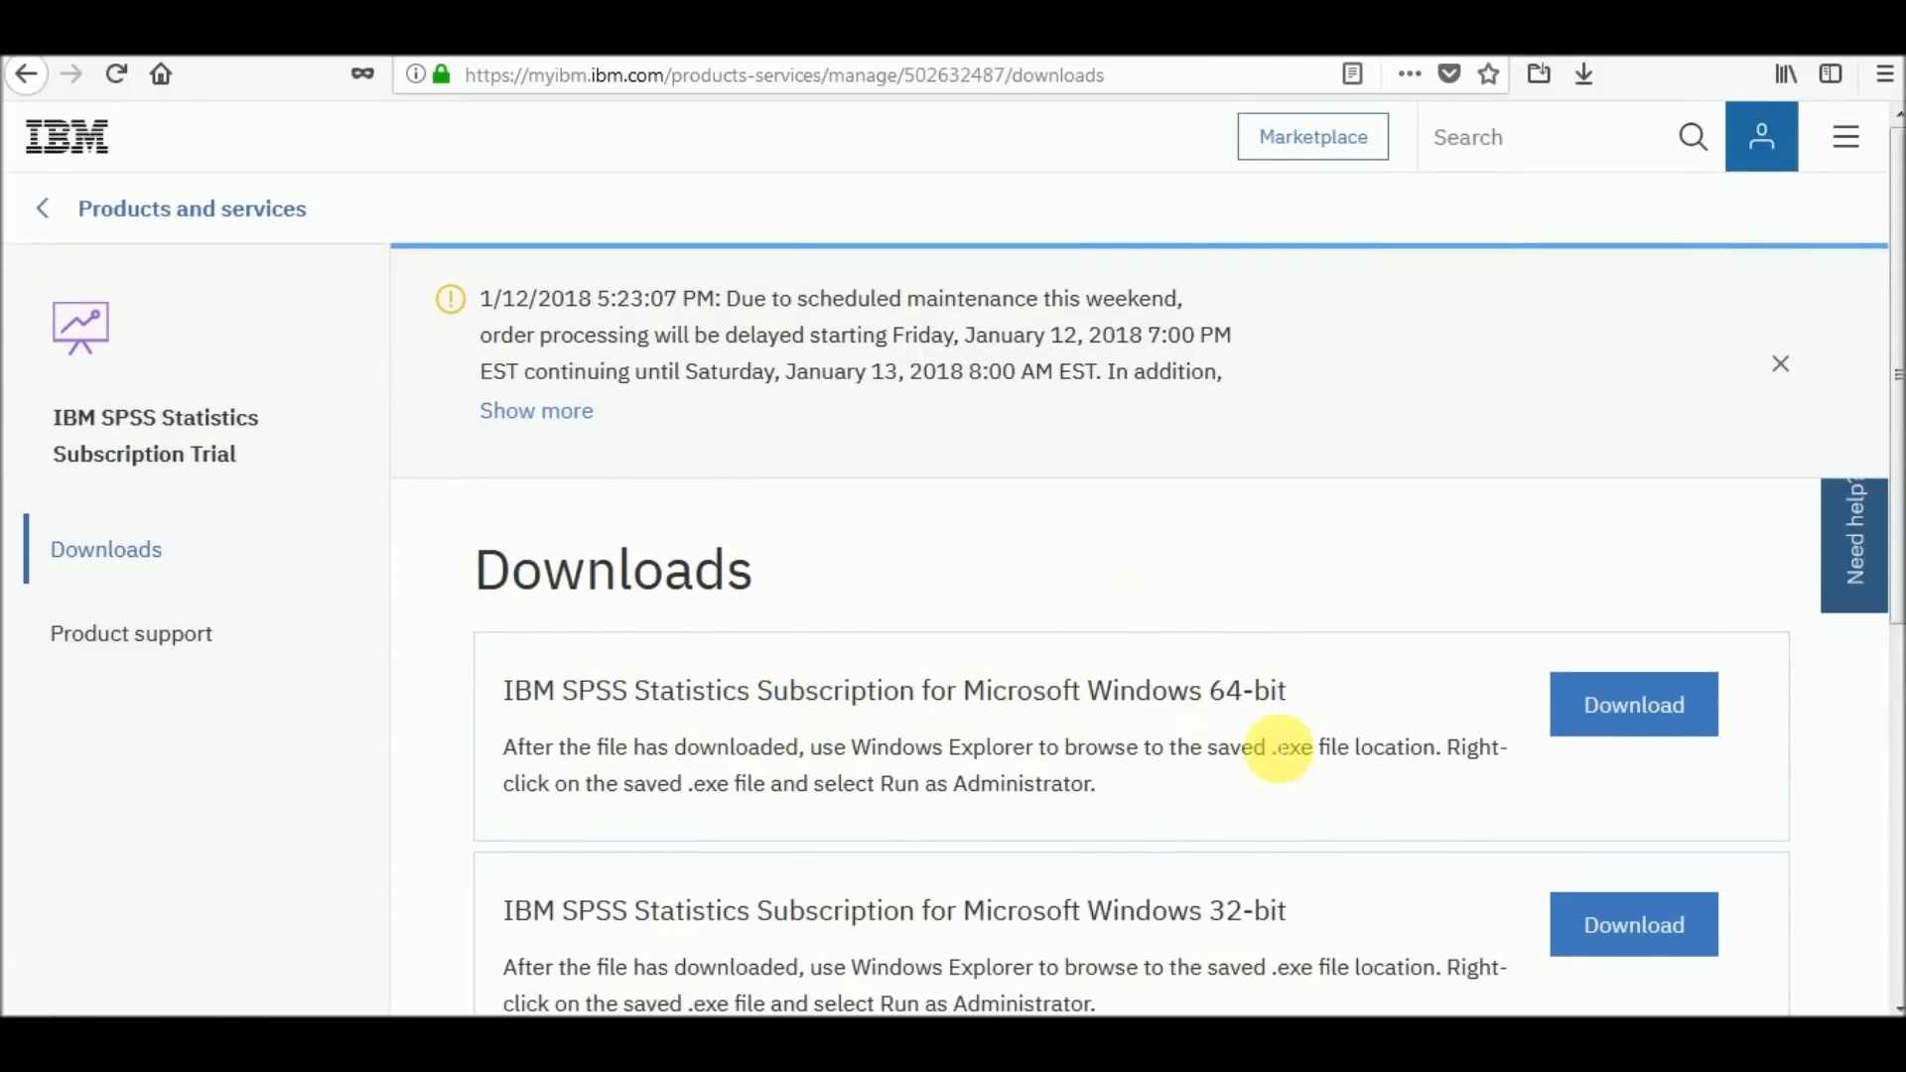
left_click_drag(1254, 690, 950, 692)
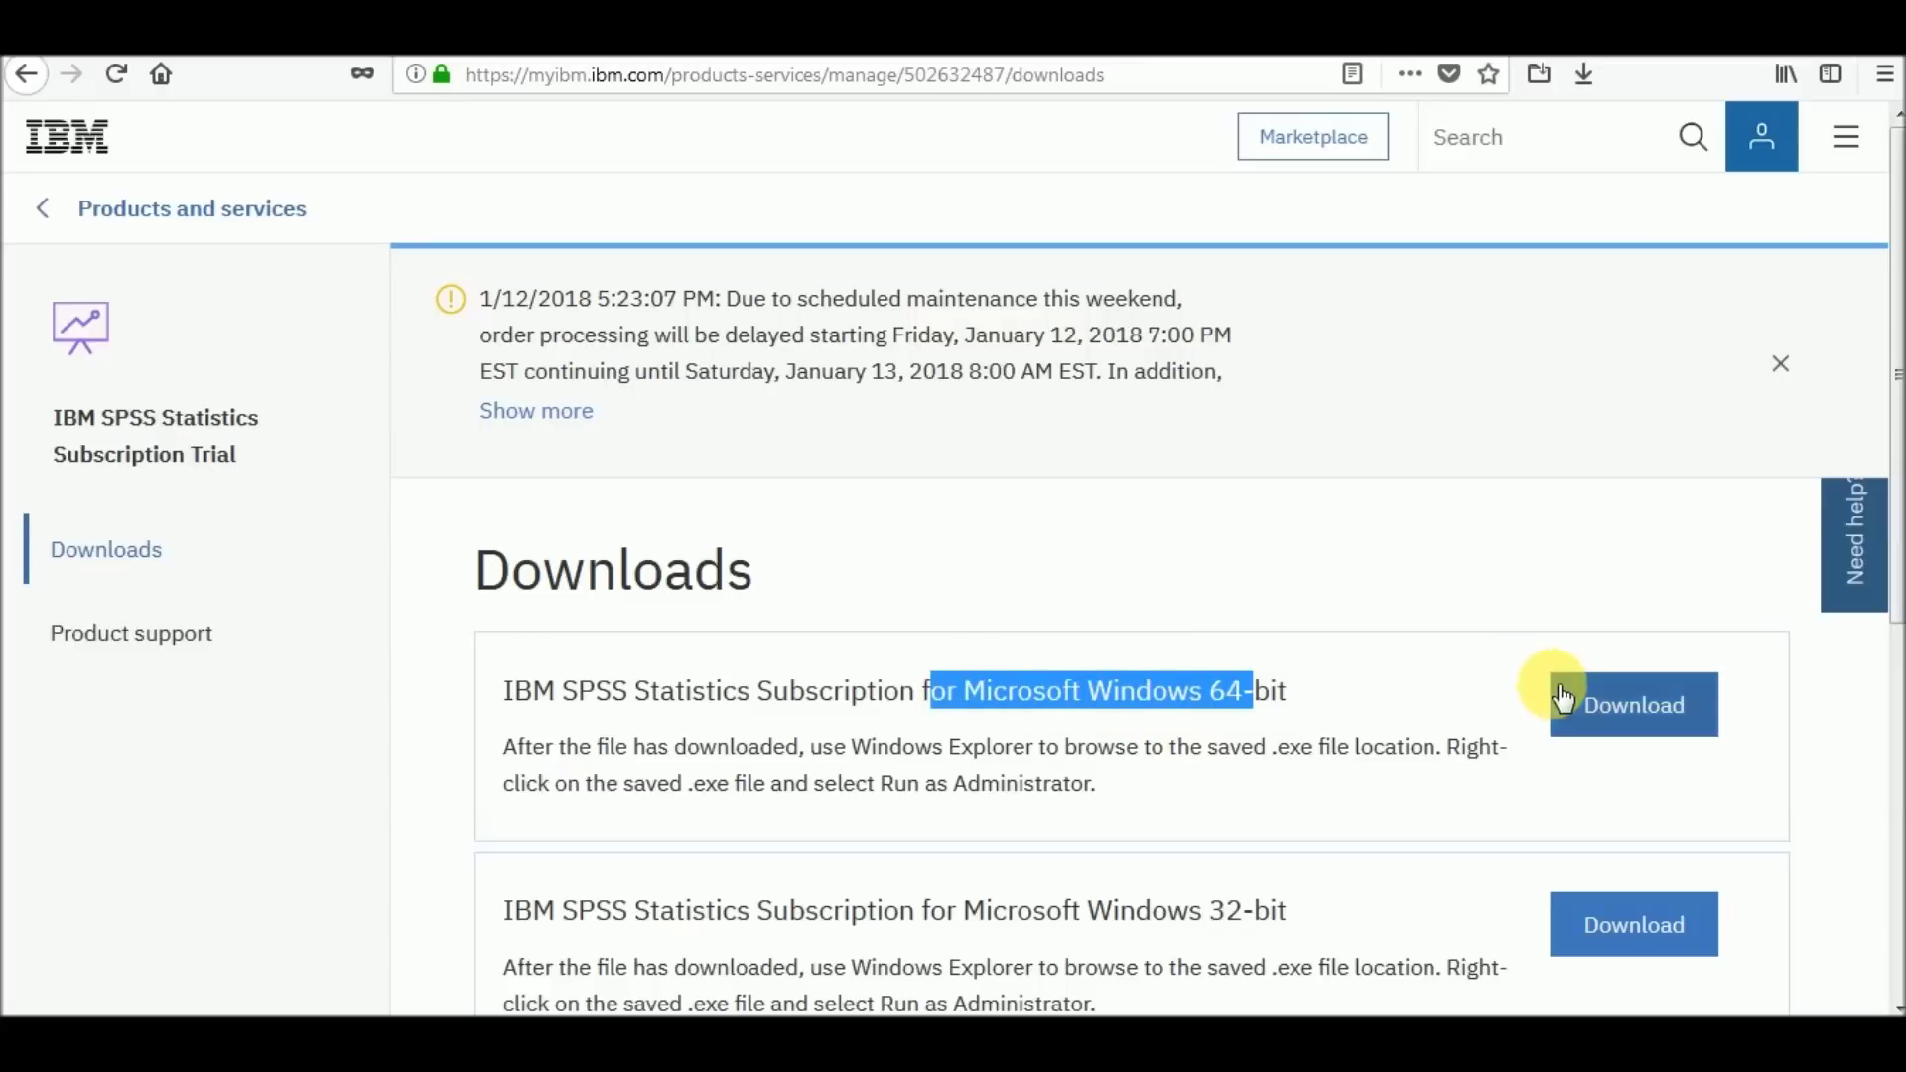
left_click(1589, 717)
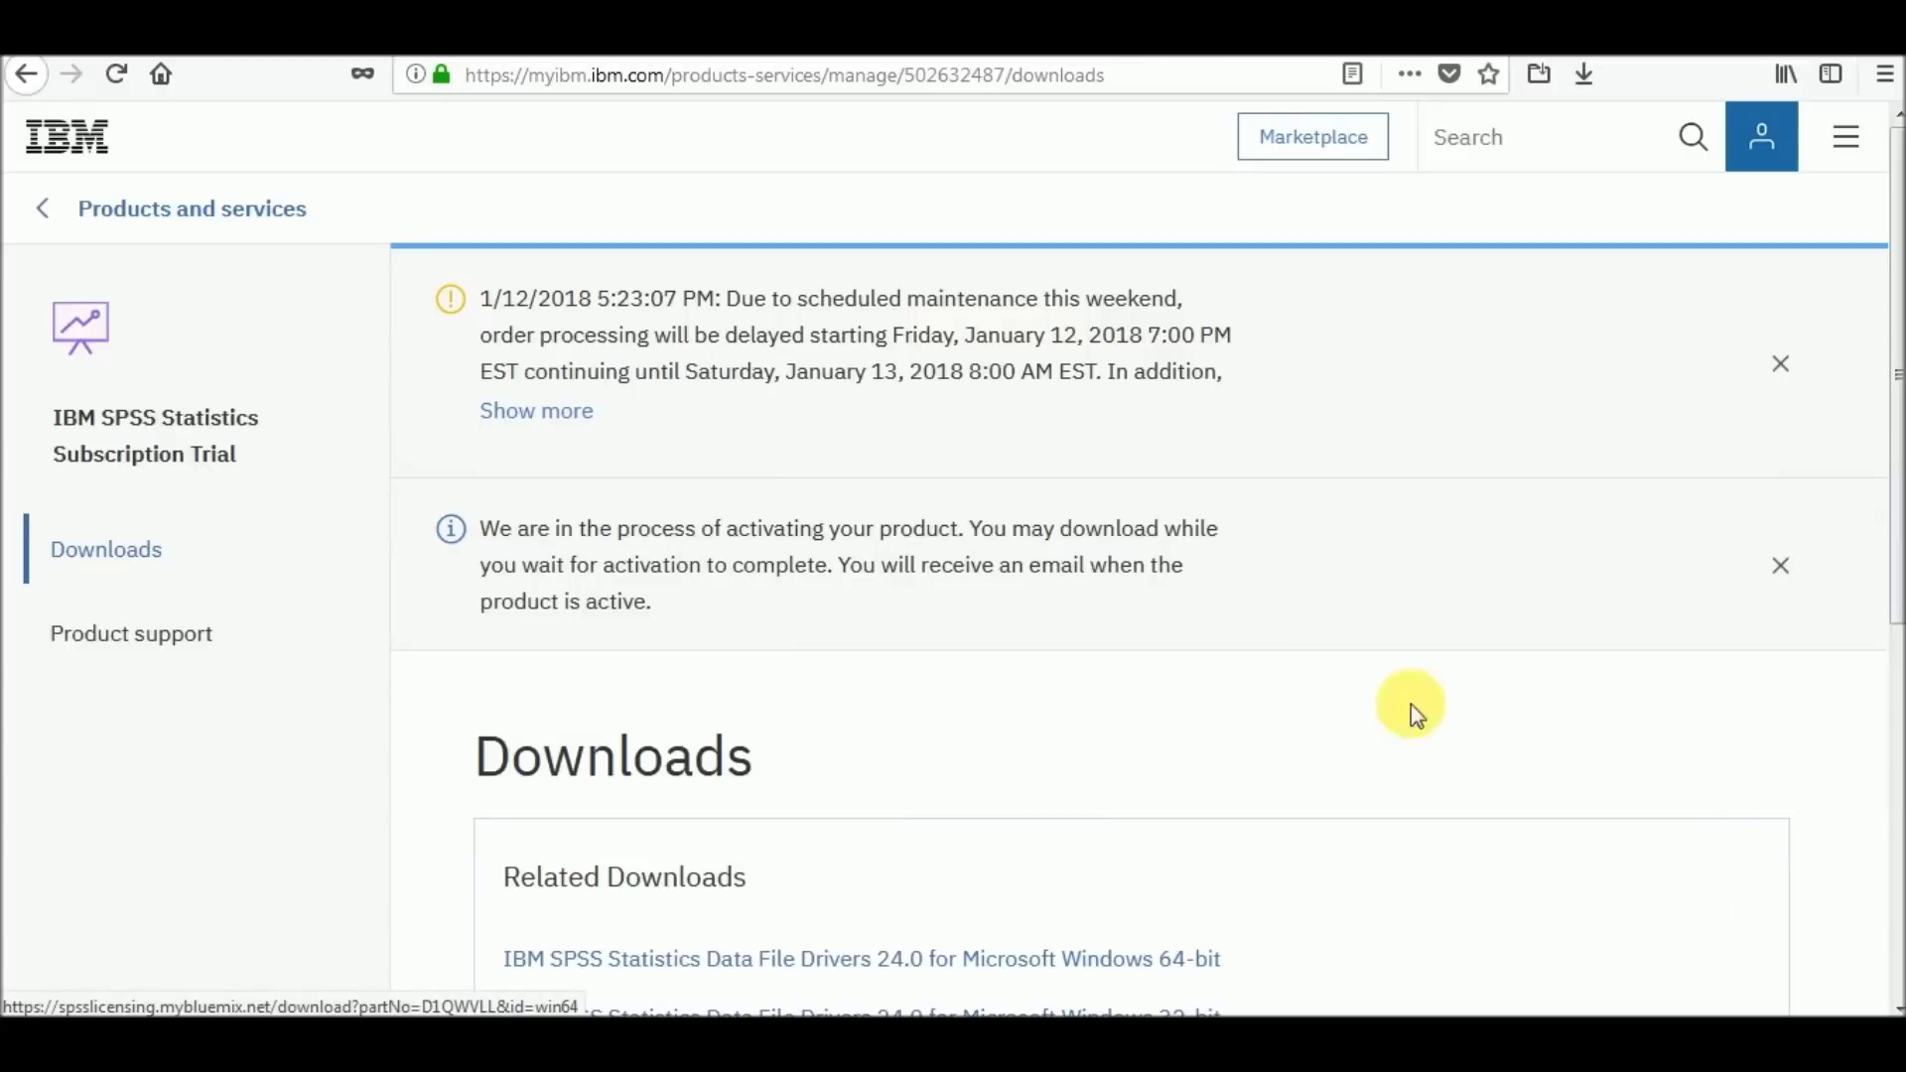
- Start downloading the Data File Drivers 24.0 for Windows 64-bit from Related Downloads
scroll(1171, 734, "down", 3)
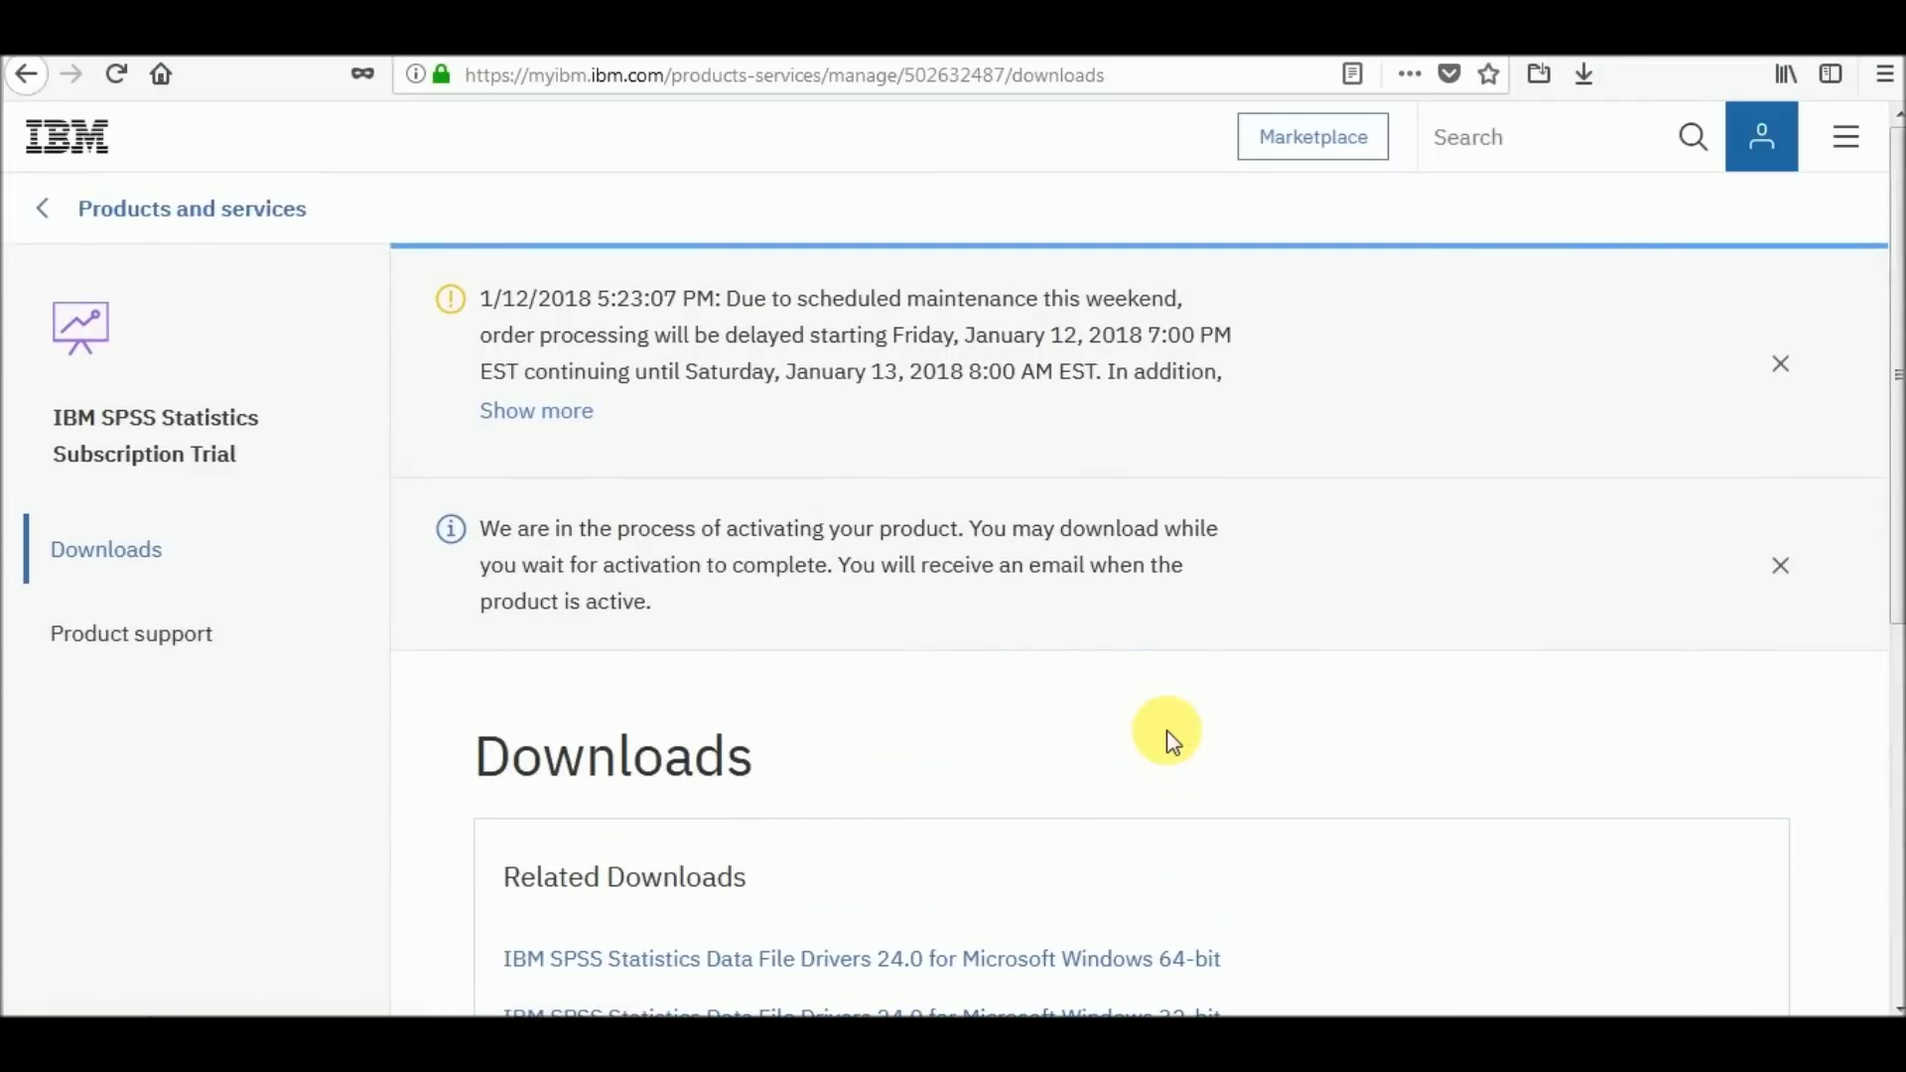
scroll(1165, 734, "down", 2)
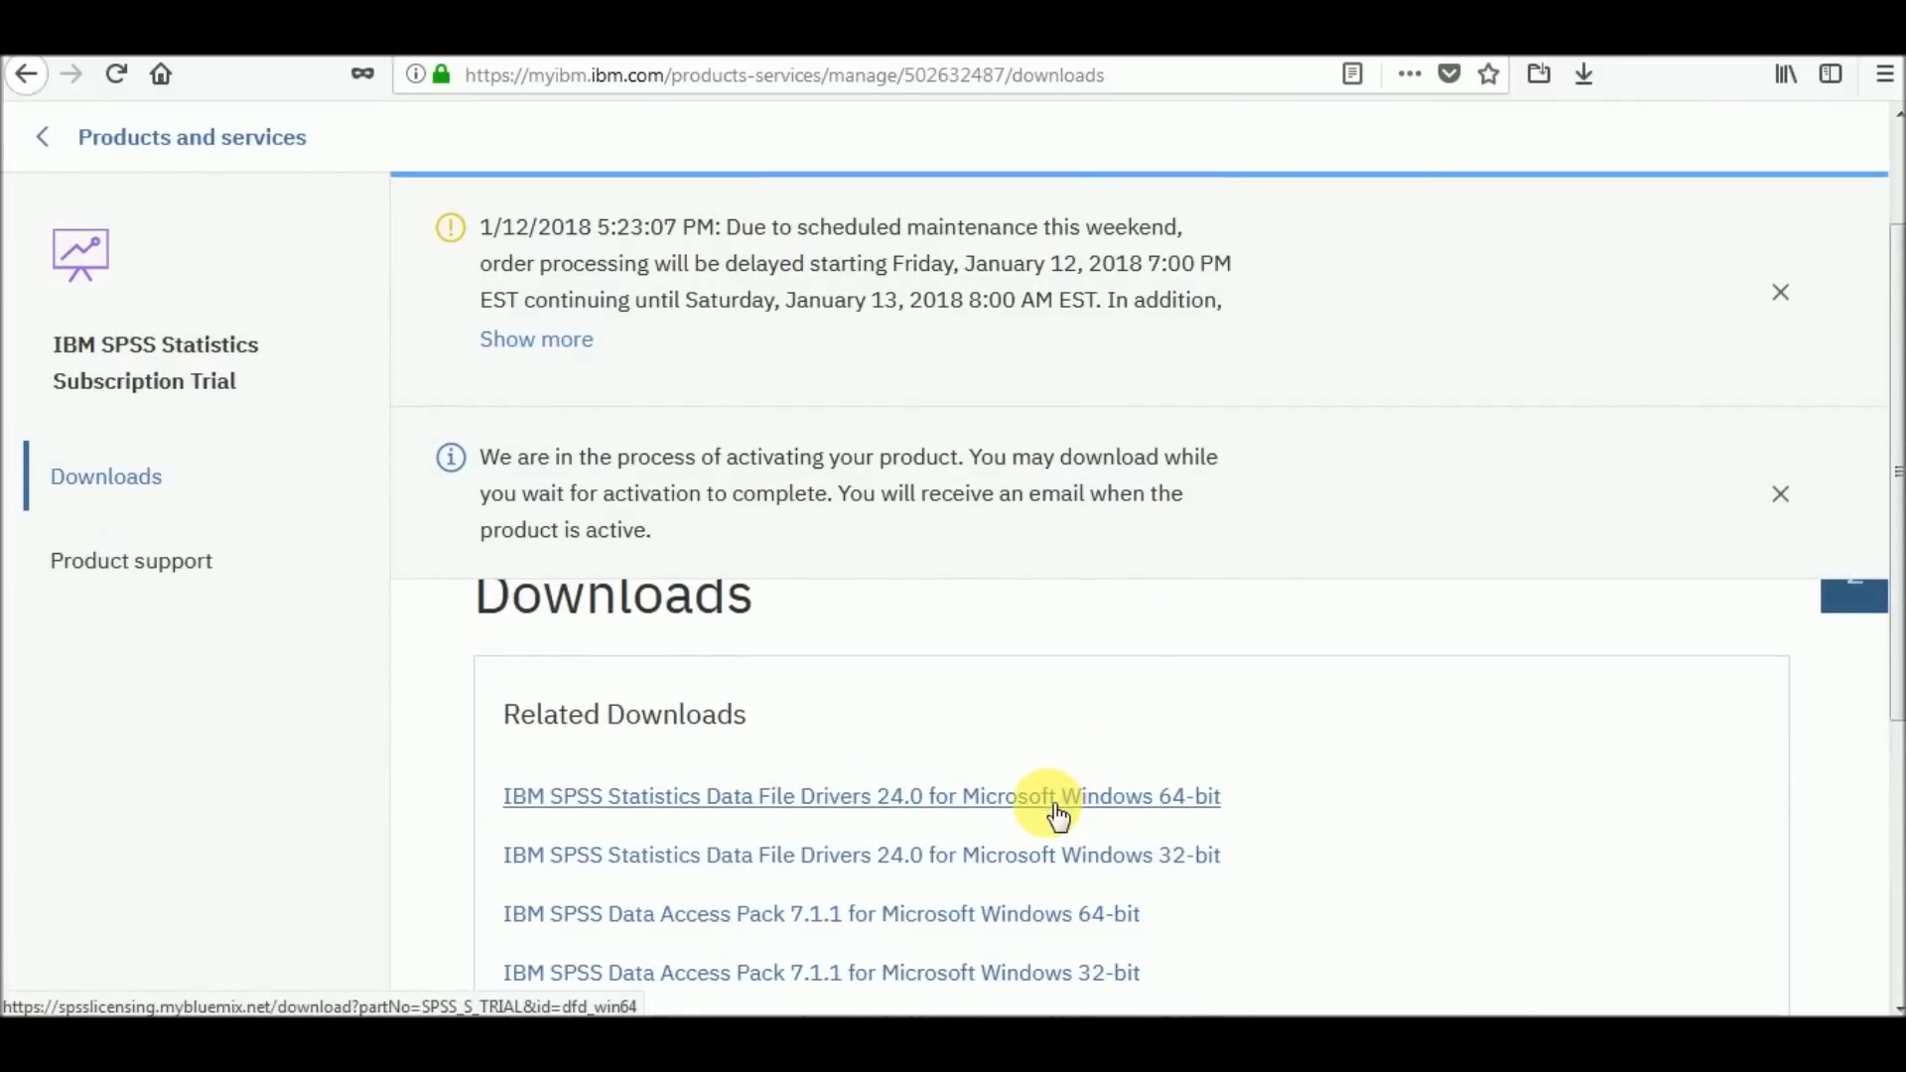
left_click(1063, 800)
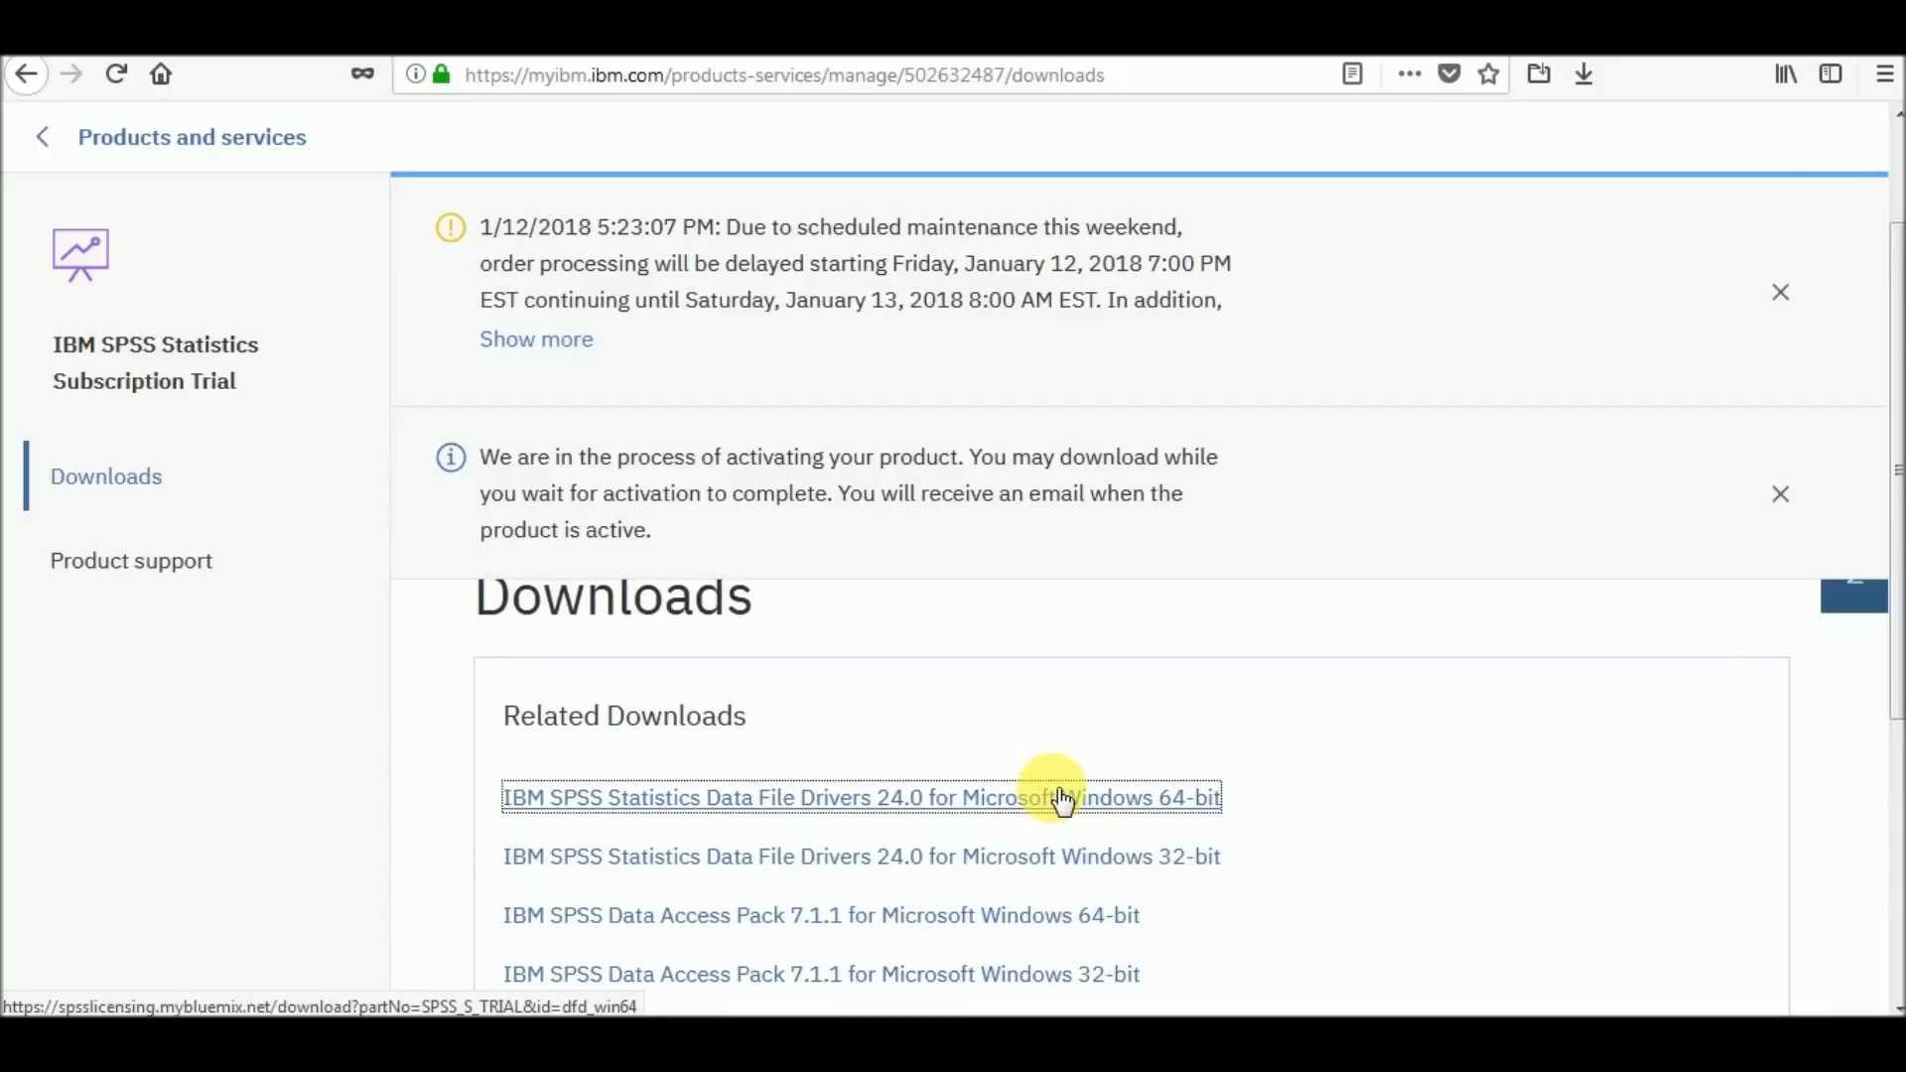
scroll(1095, 903, "down", 3)
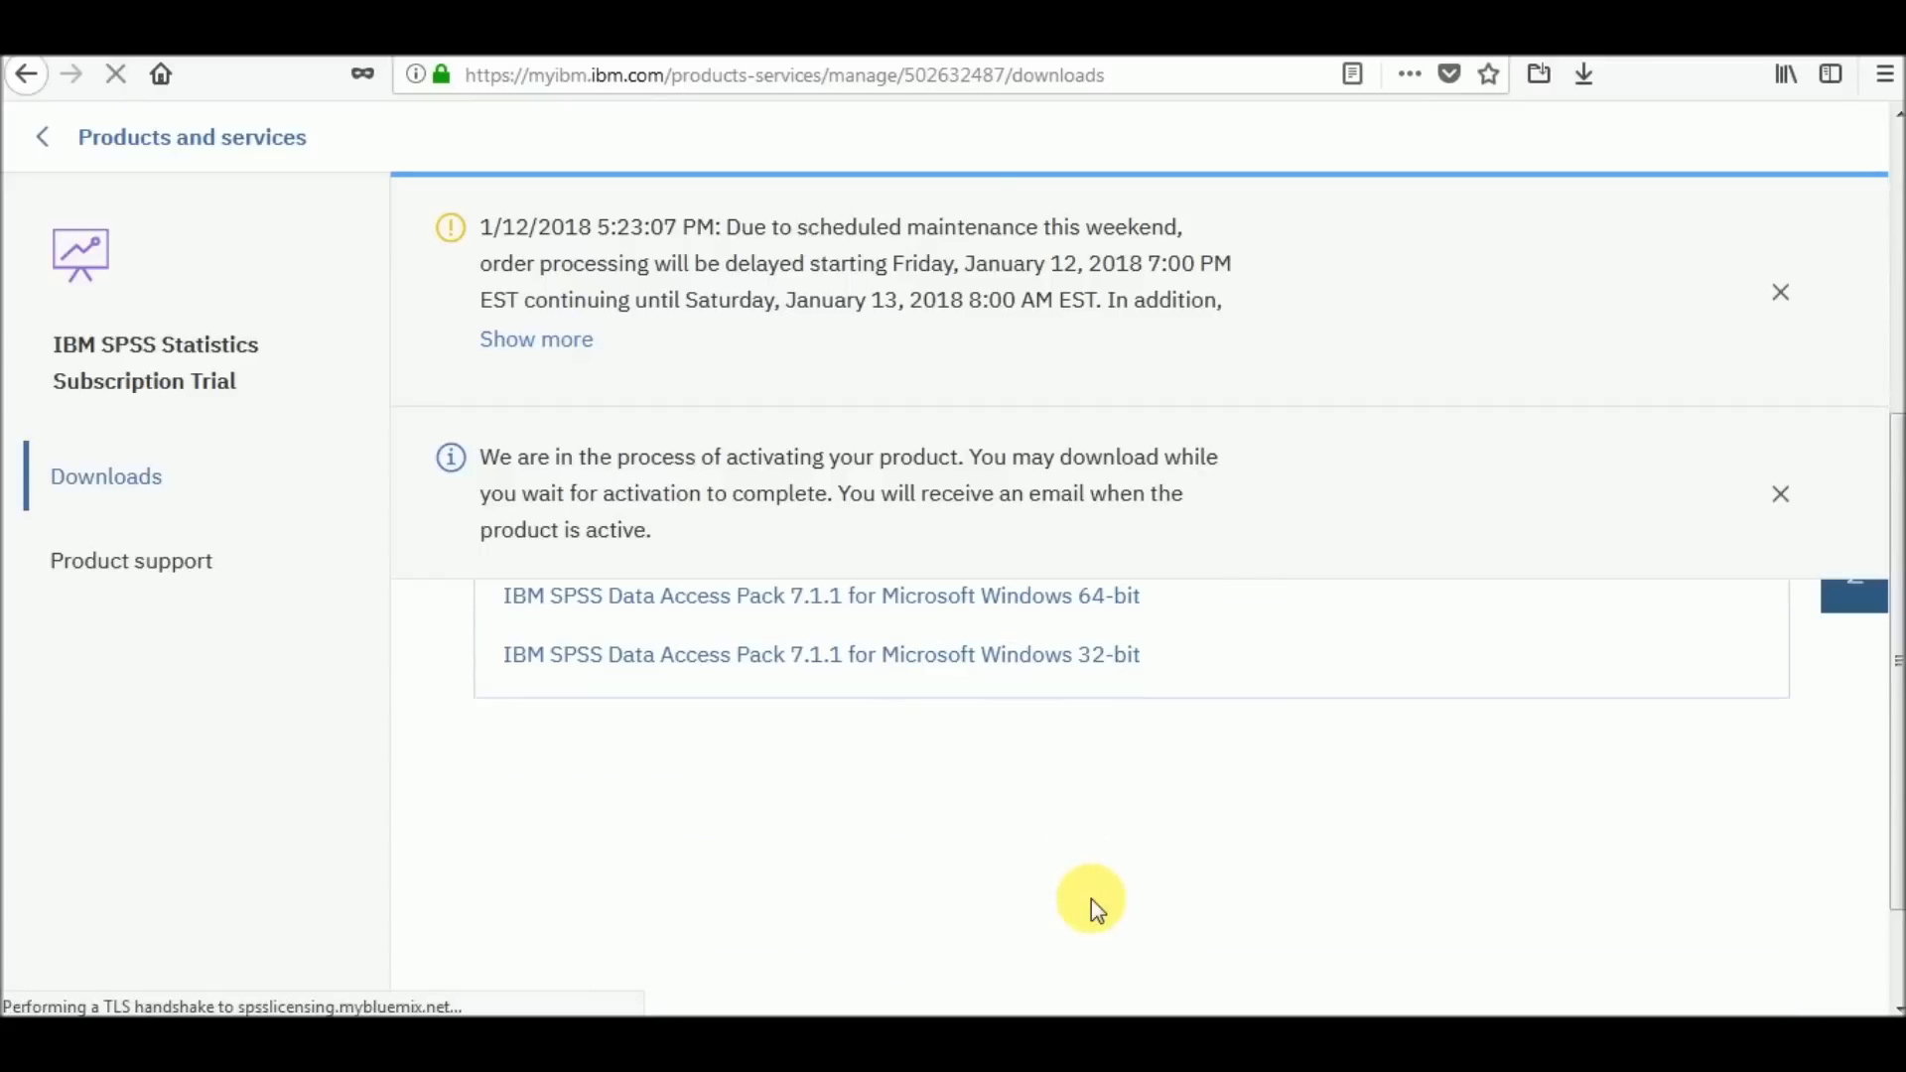
scroll(1091, 897, "up", 3)
scroll(1099, 876, "down", 2)
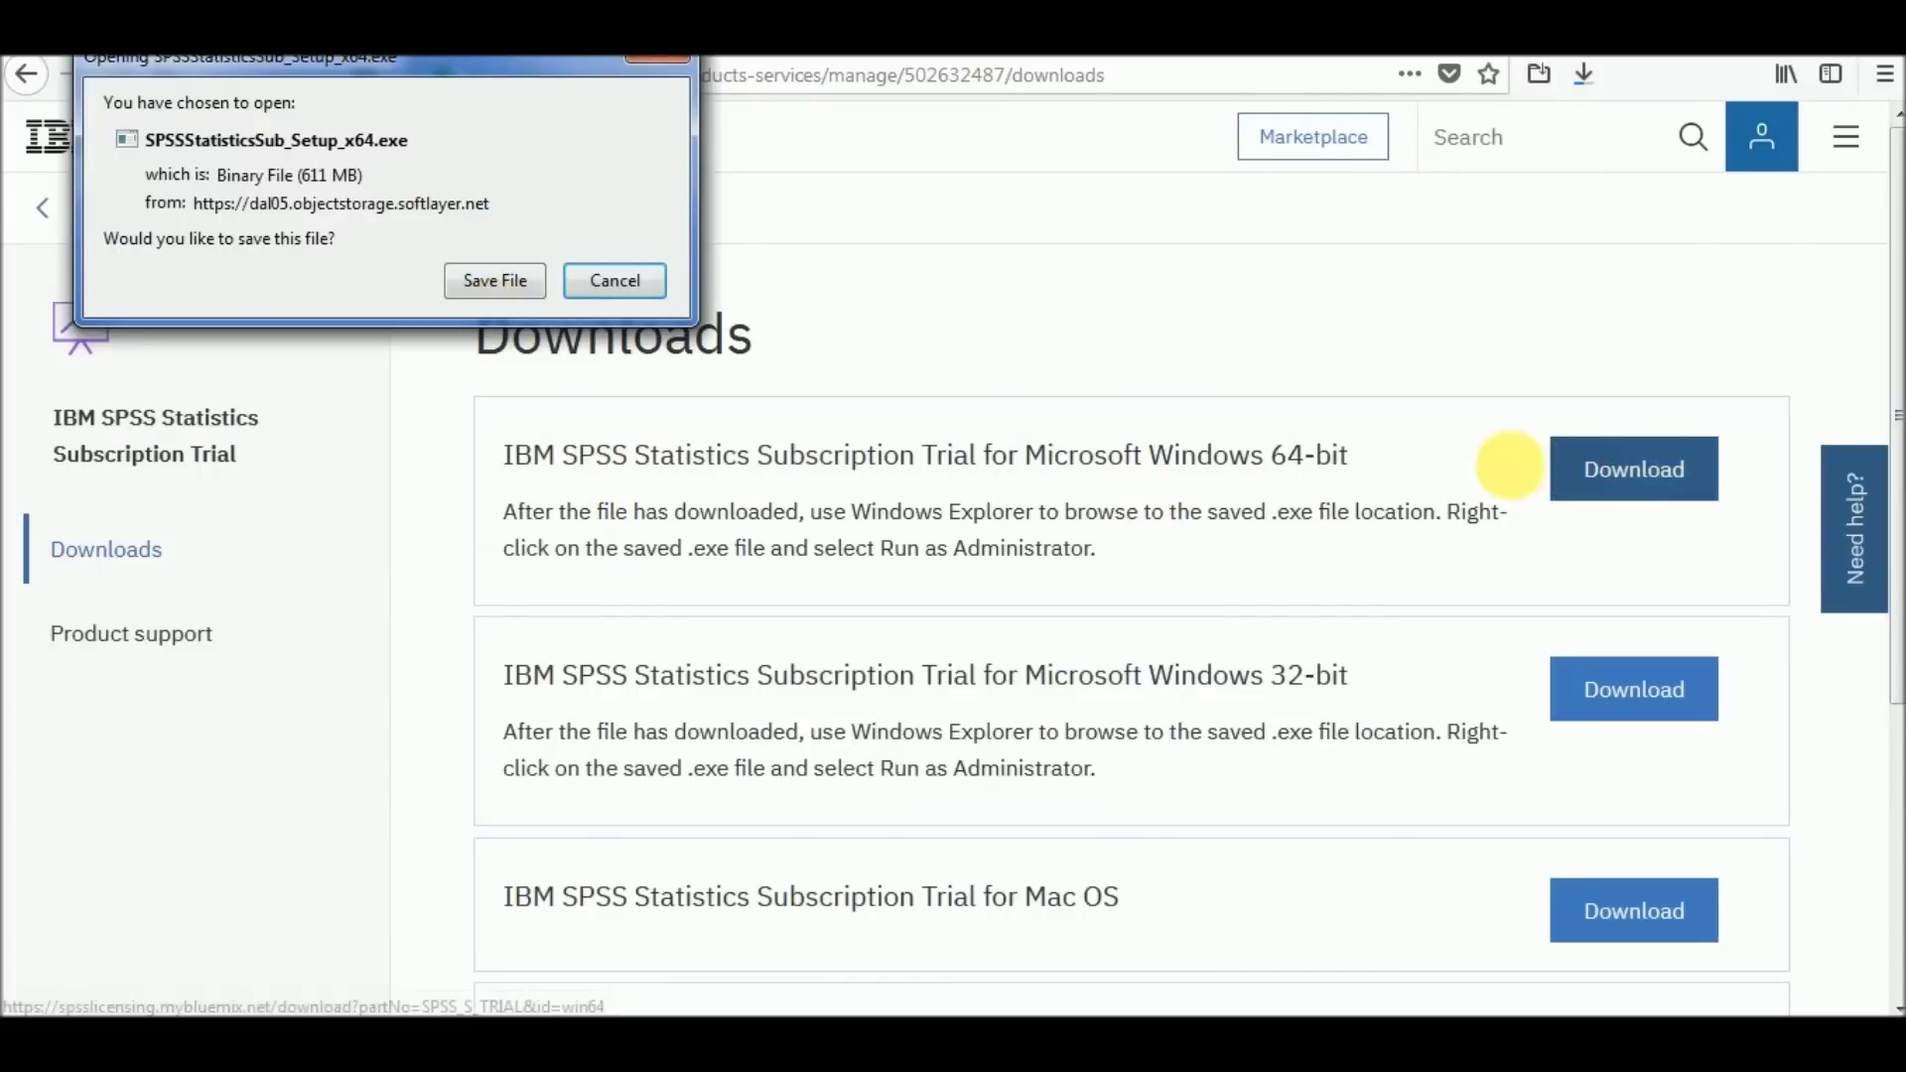
- Save the Windows 64-bit SPSSStatisticsSub_Setup_x64.exe installer, then cancel the Data File Drivers download from the downloads list
left_click_drag(1303, 454, 1079, 448)
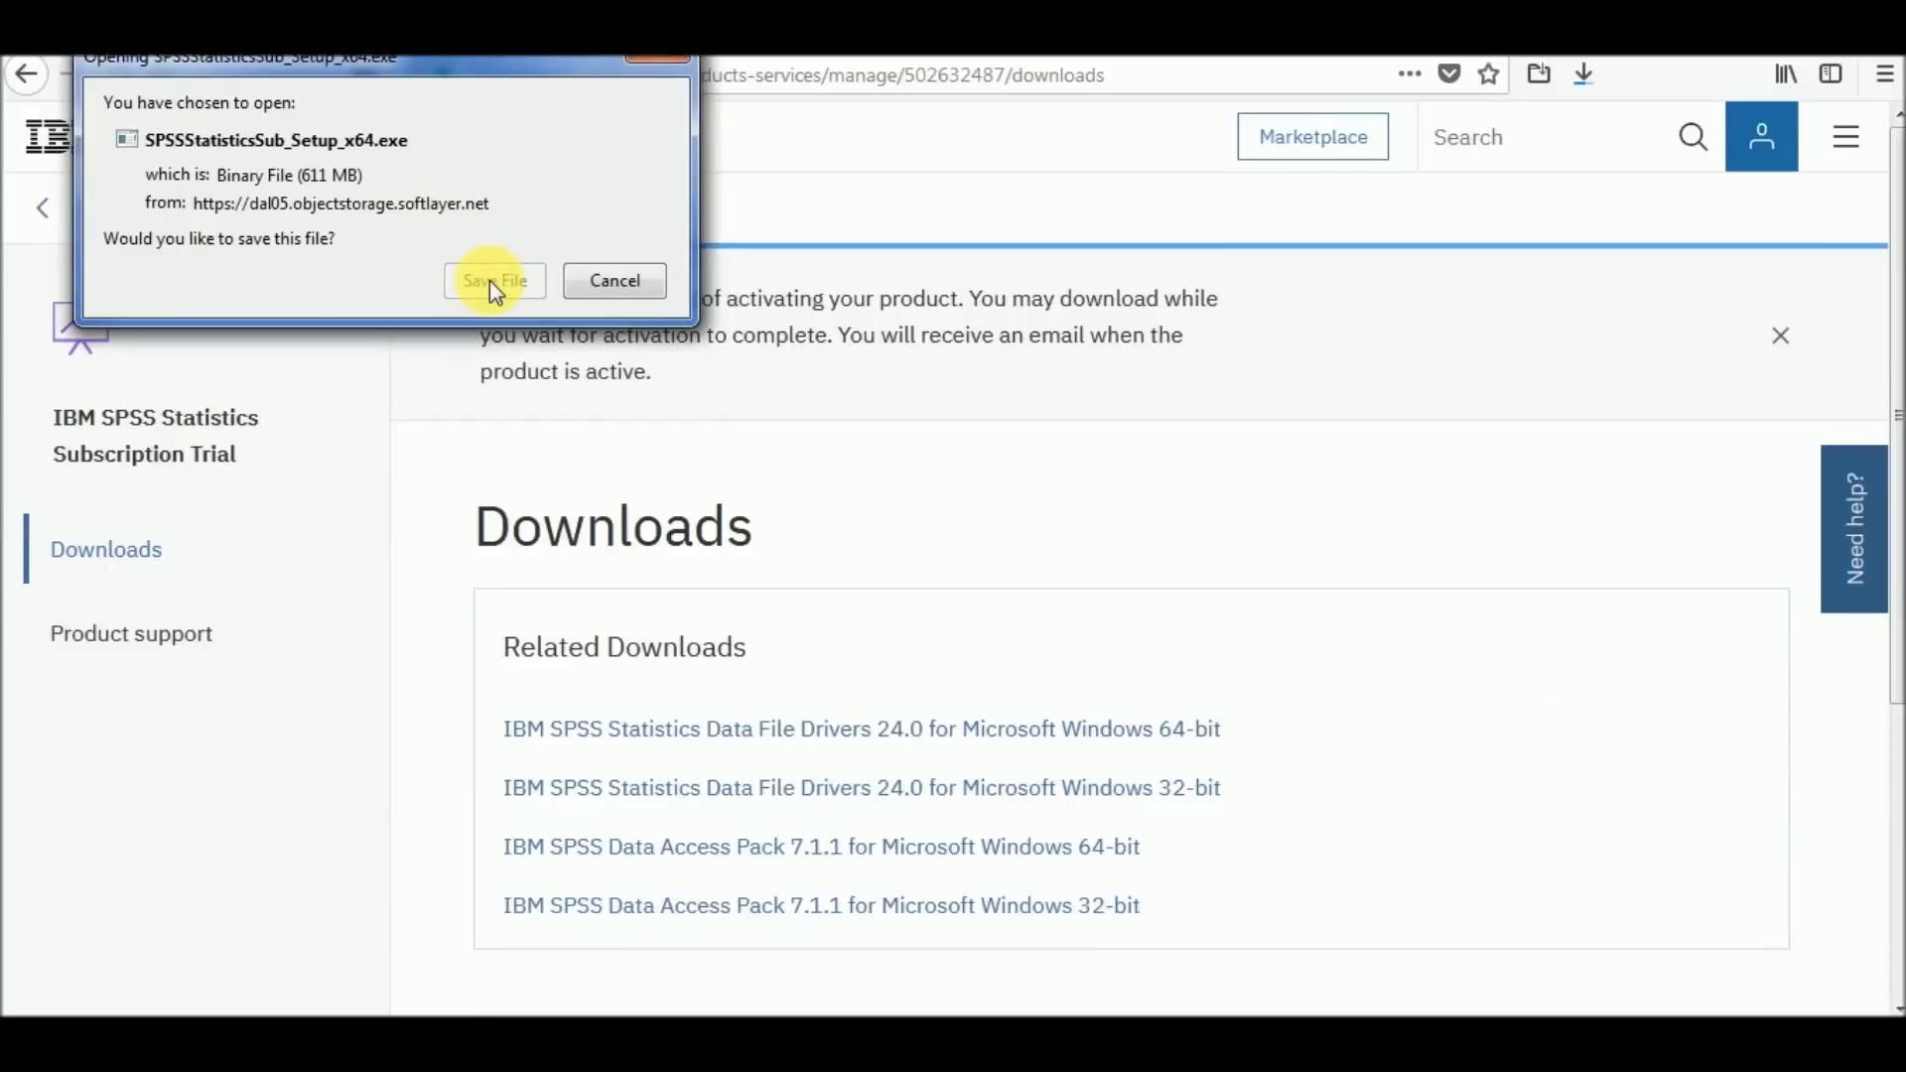
left_click(490, 282)
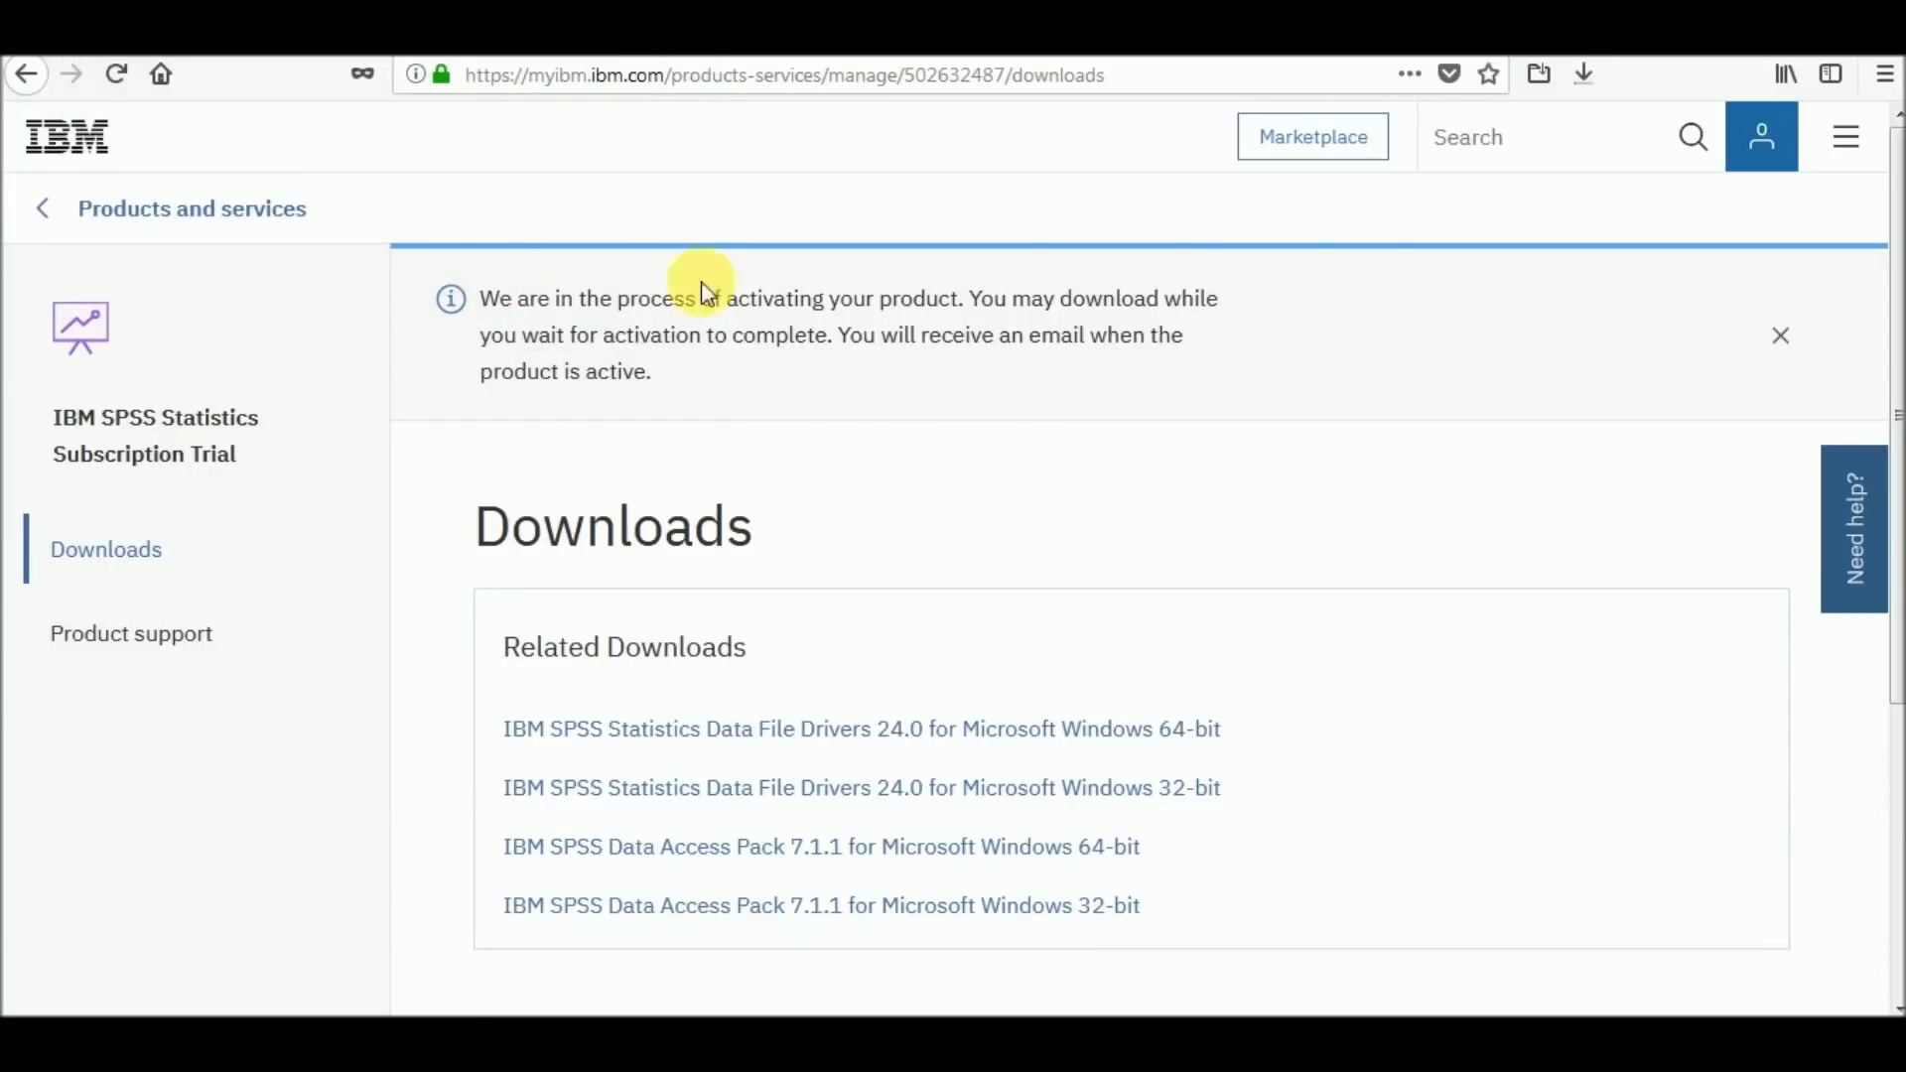
left_click(1585, 75)
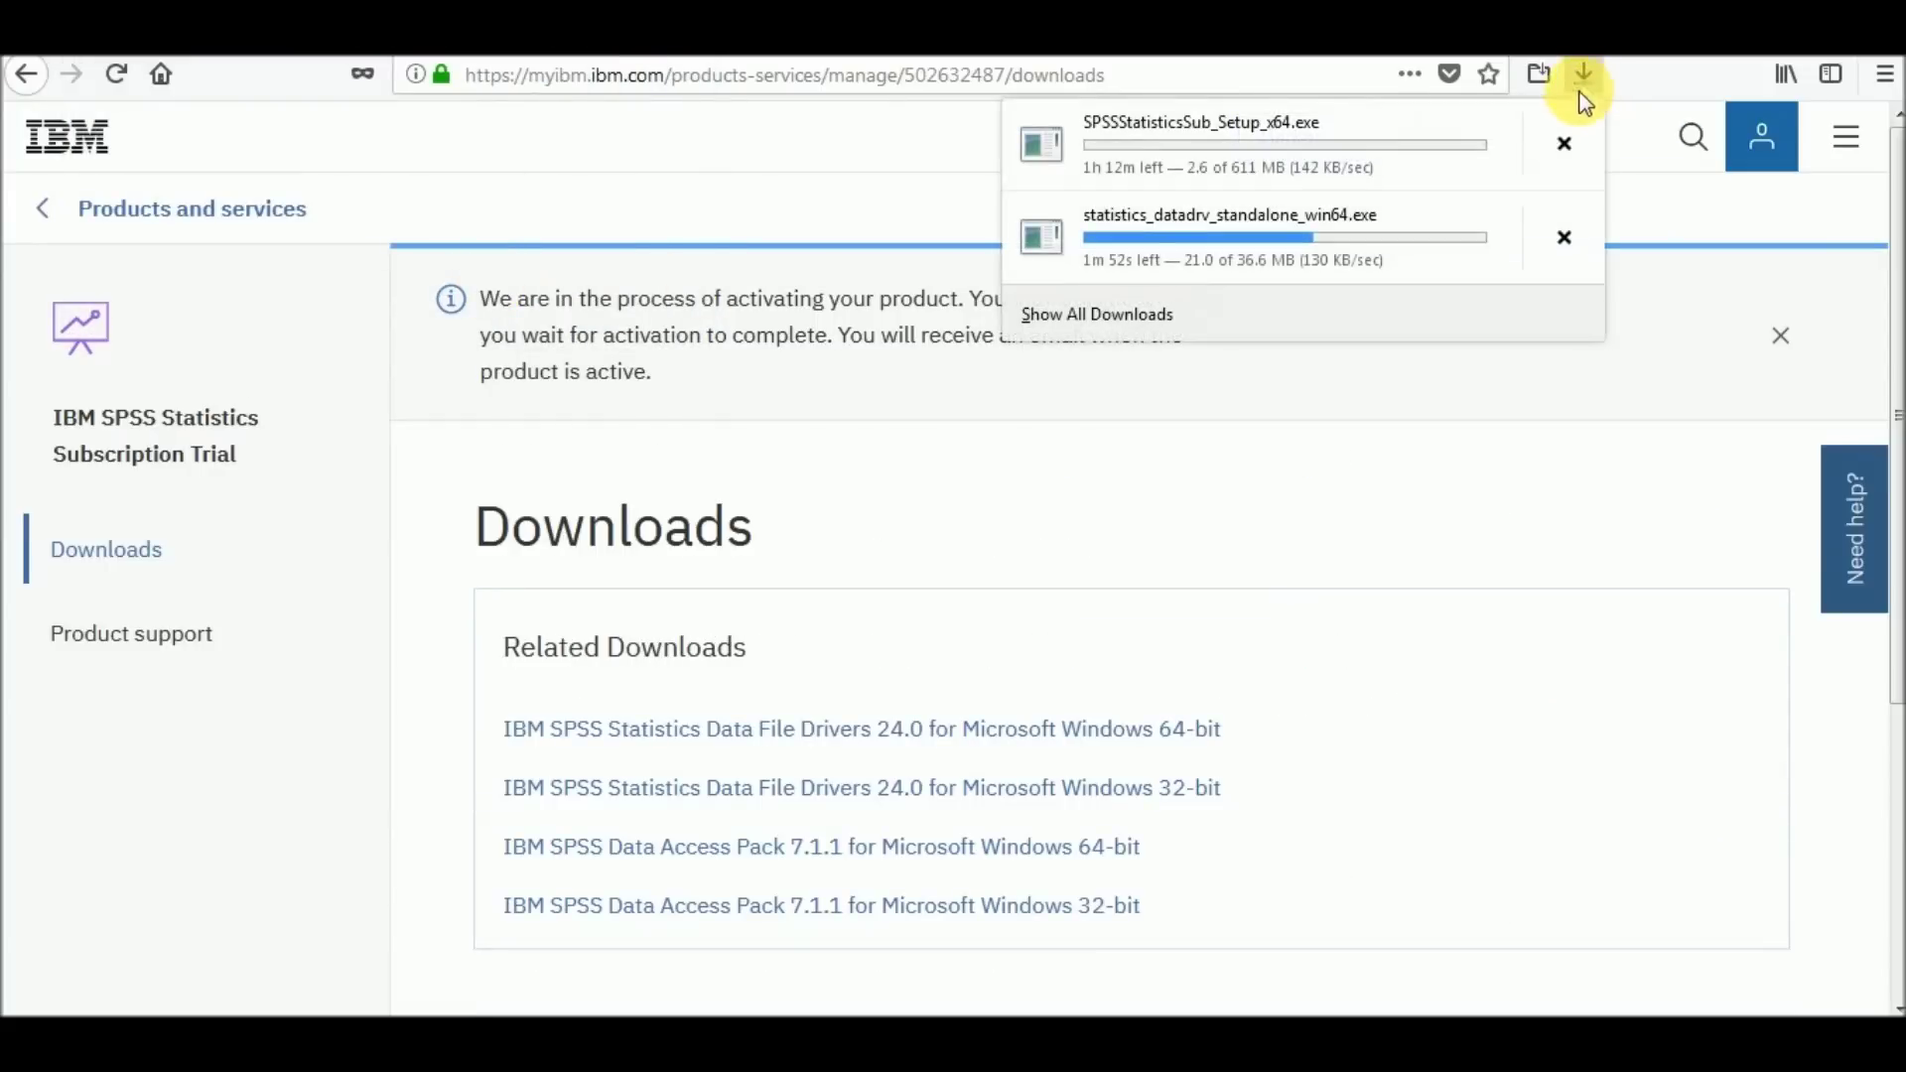
left_click(1574, 256)
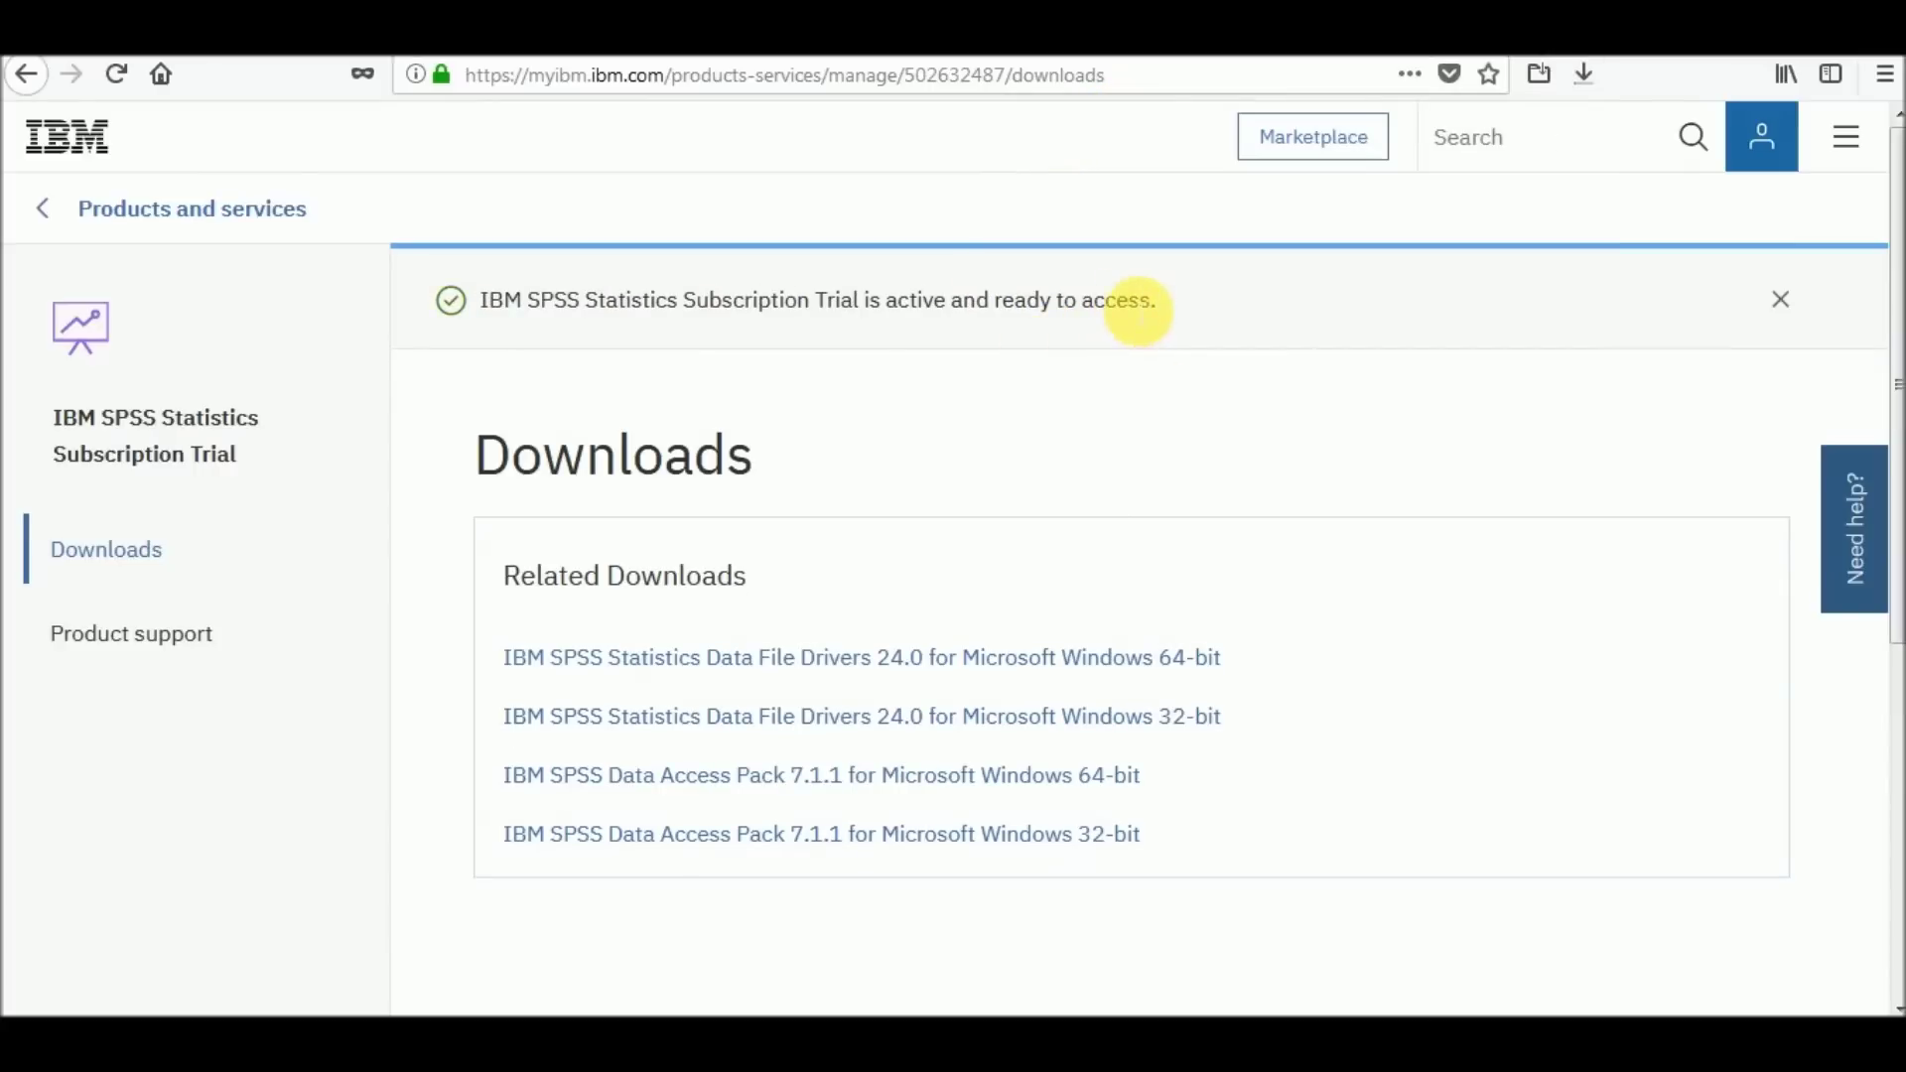
left_click_drag(1054, 310, 682, 300)
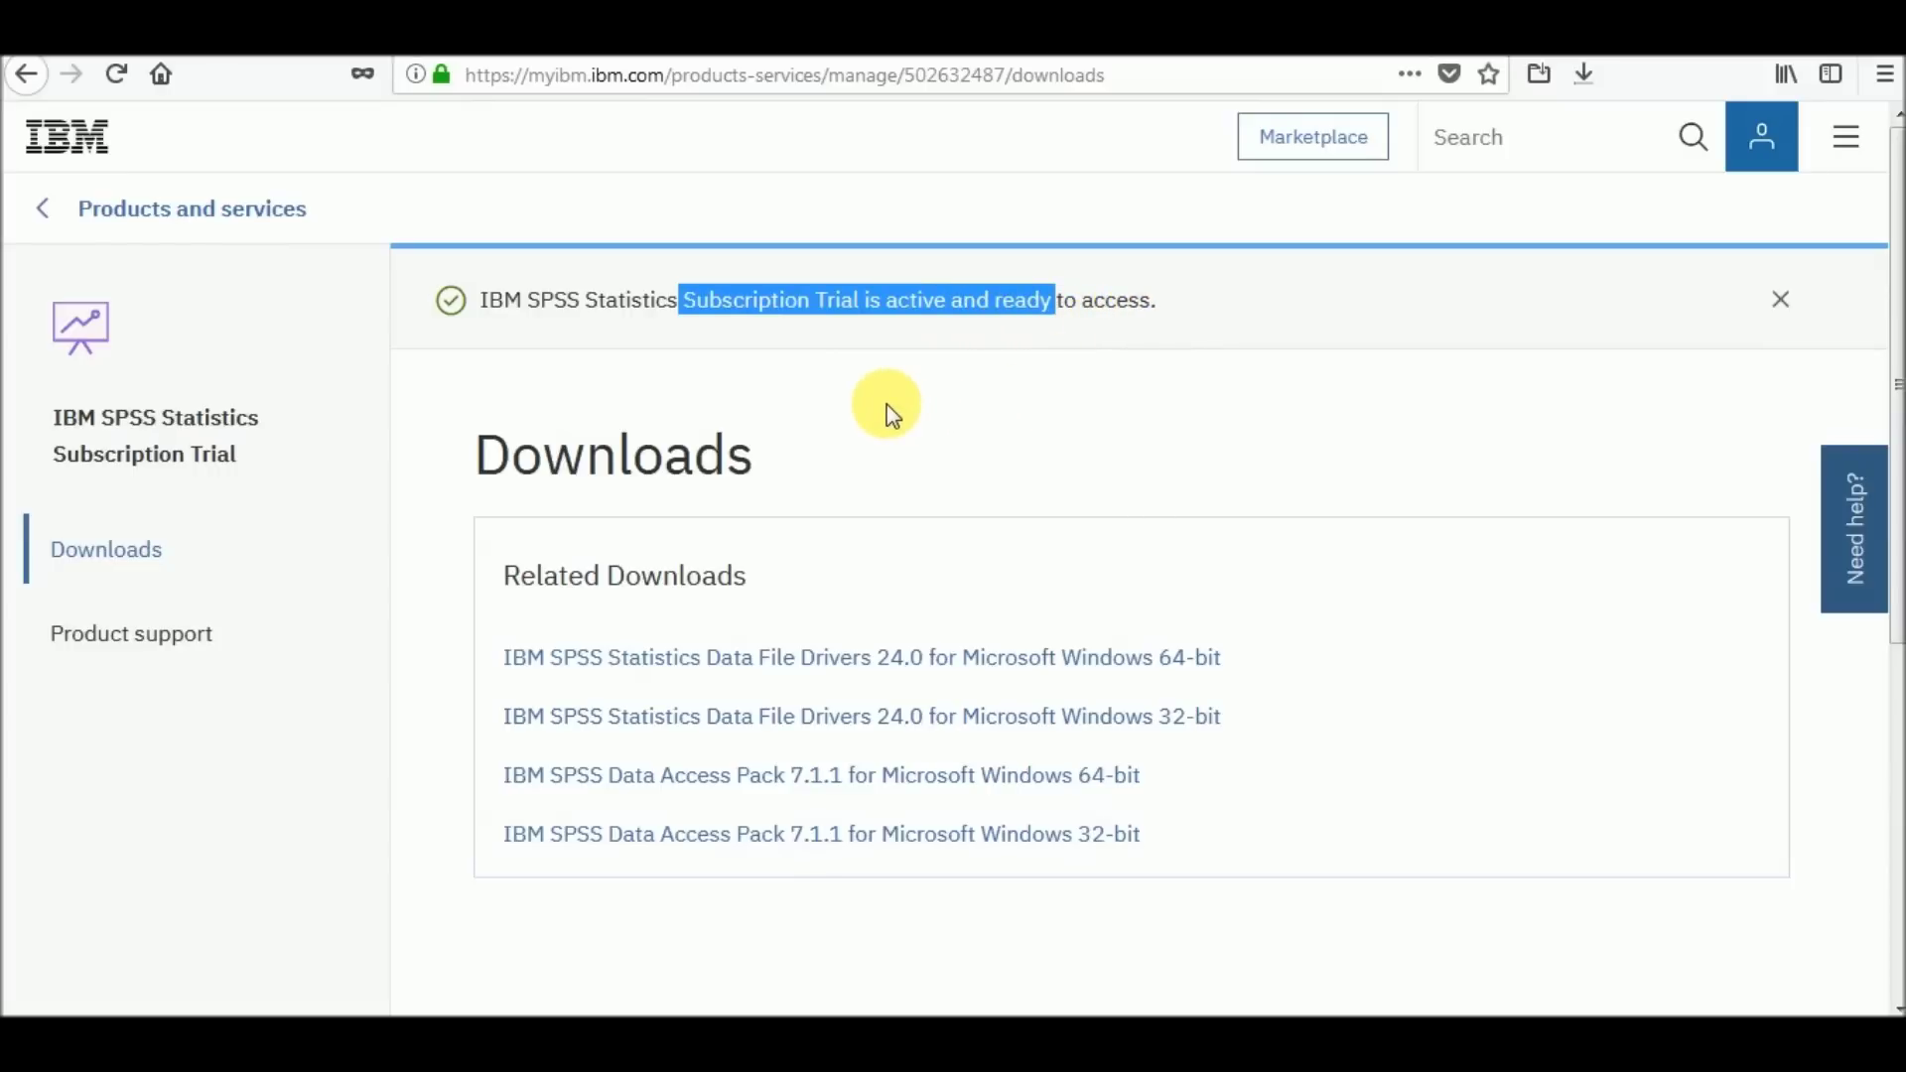
left_click(1584, 75)
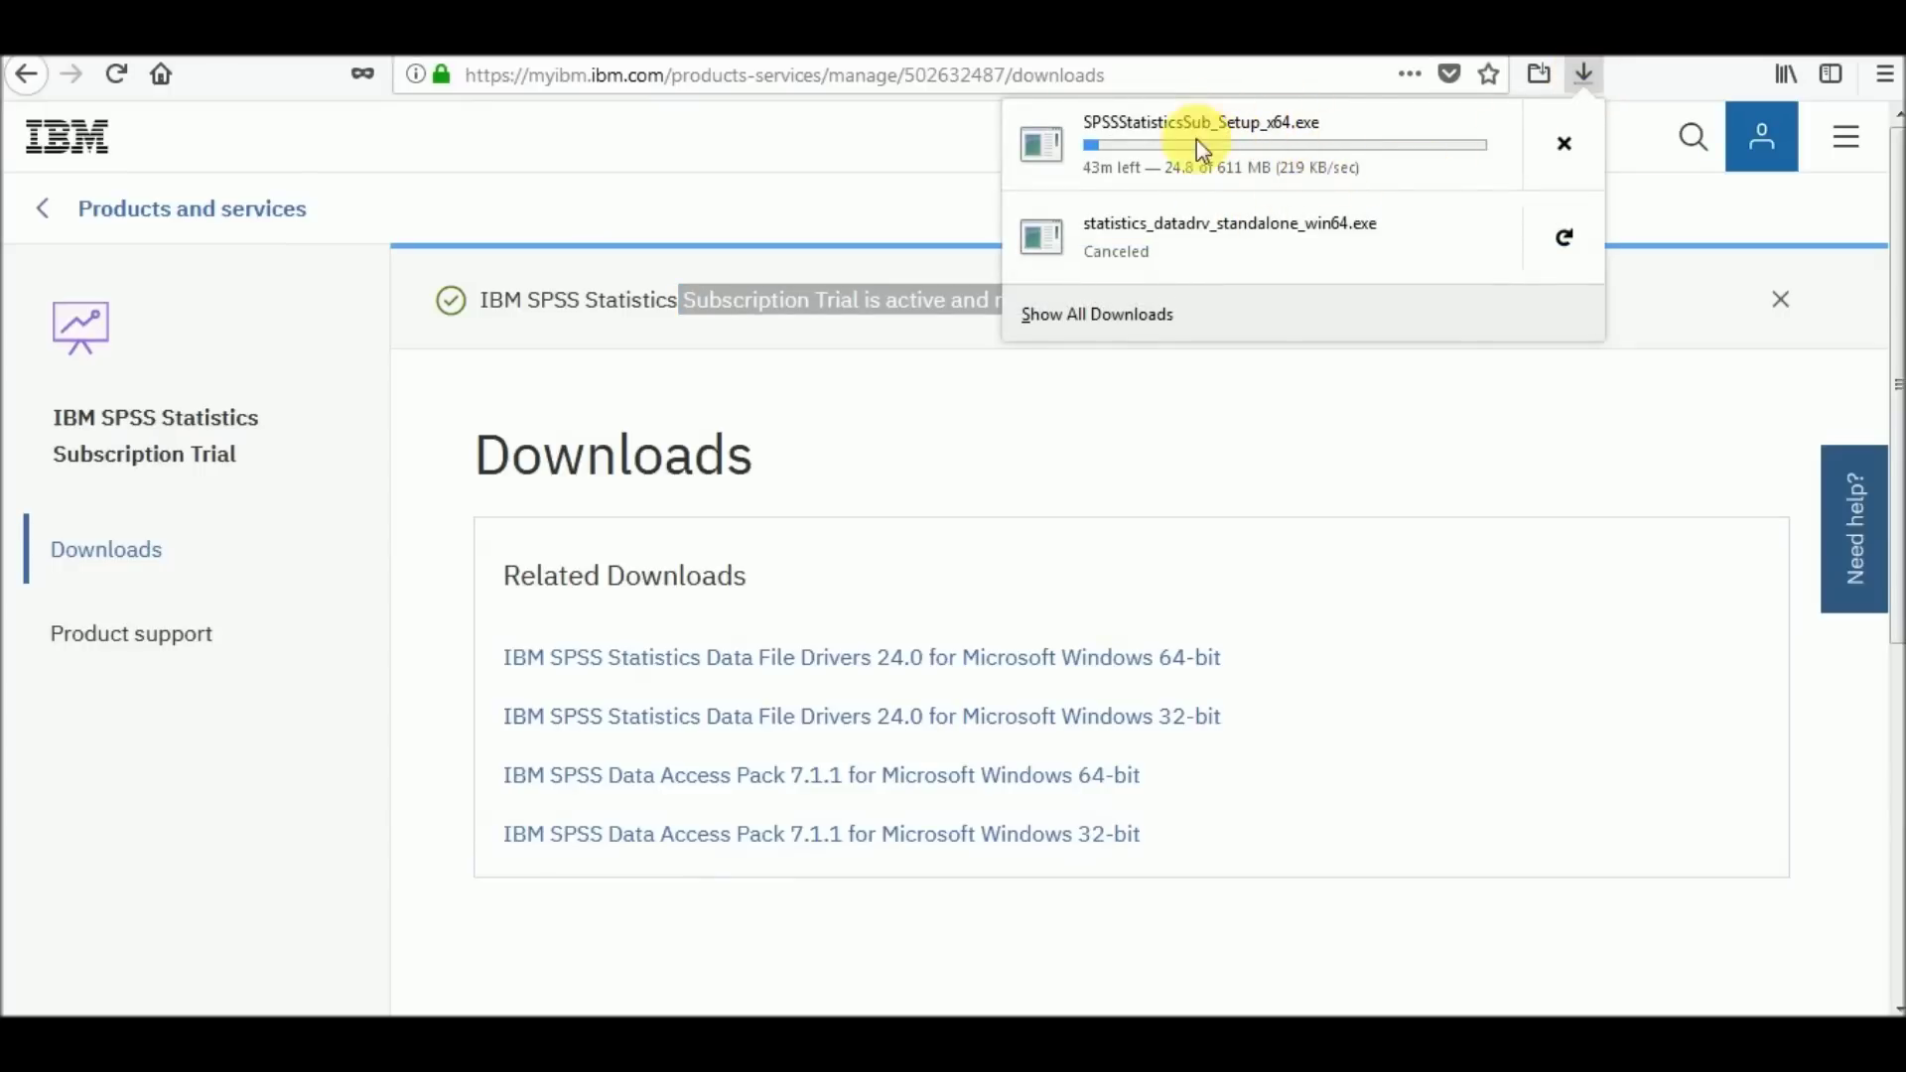
left_click(1585, 75)
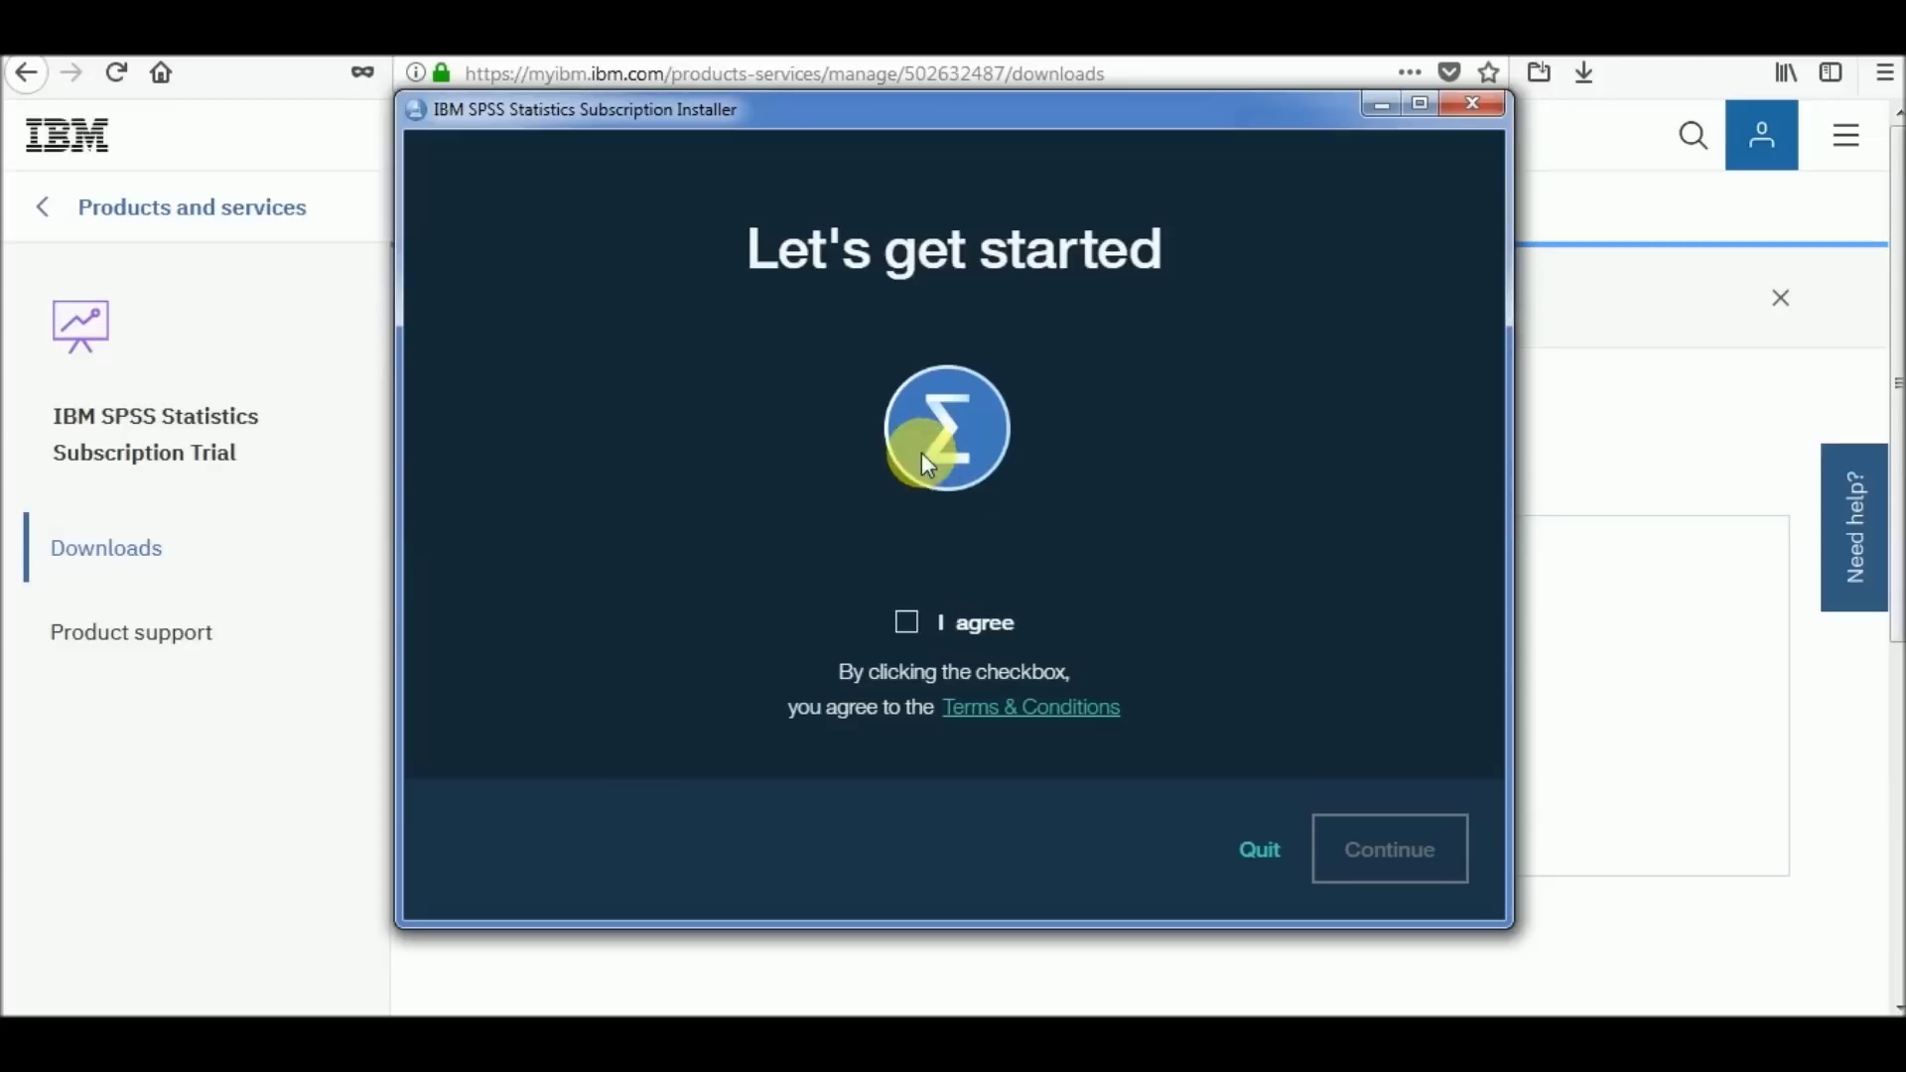
left_click(908, 625)
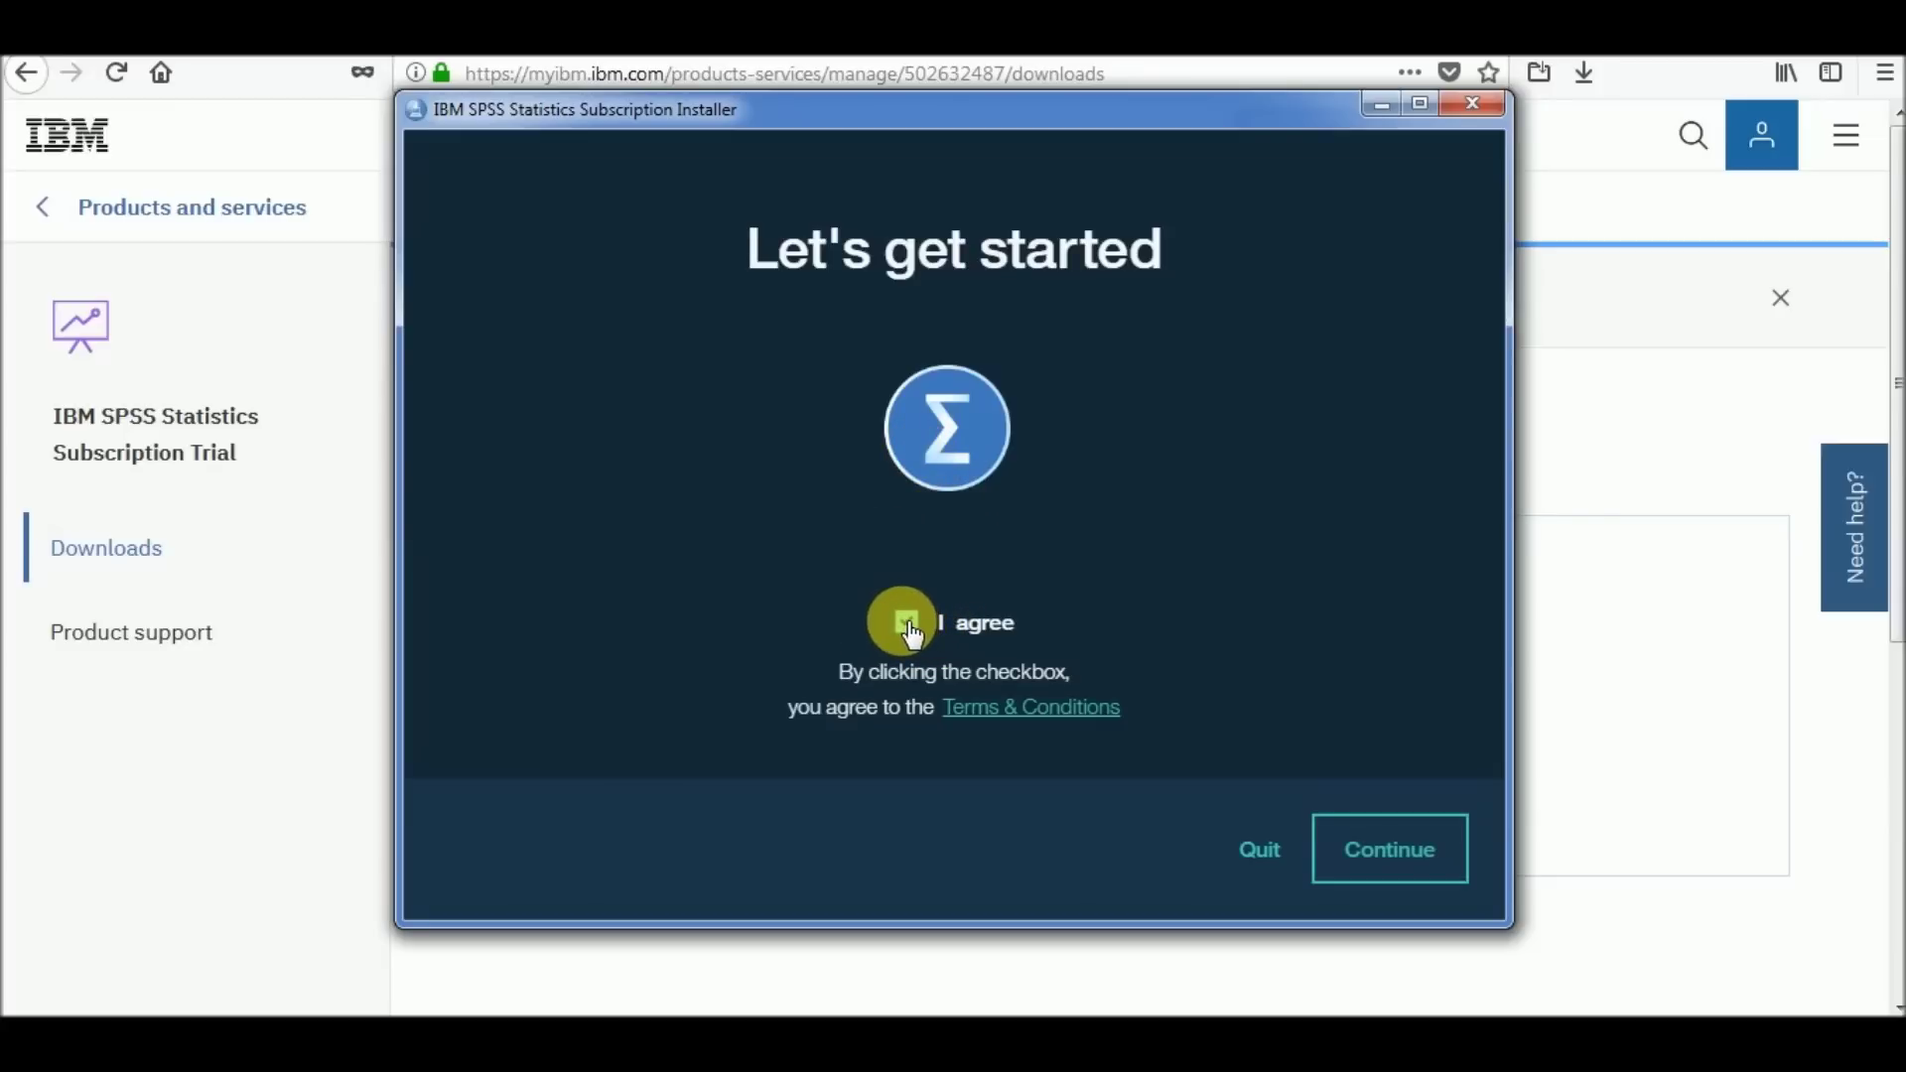
left_click(1407, 873)
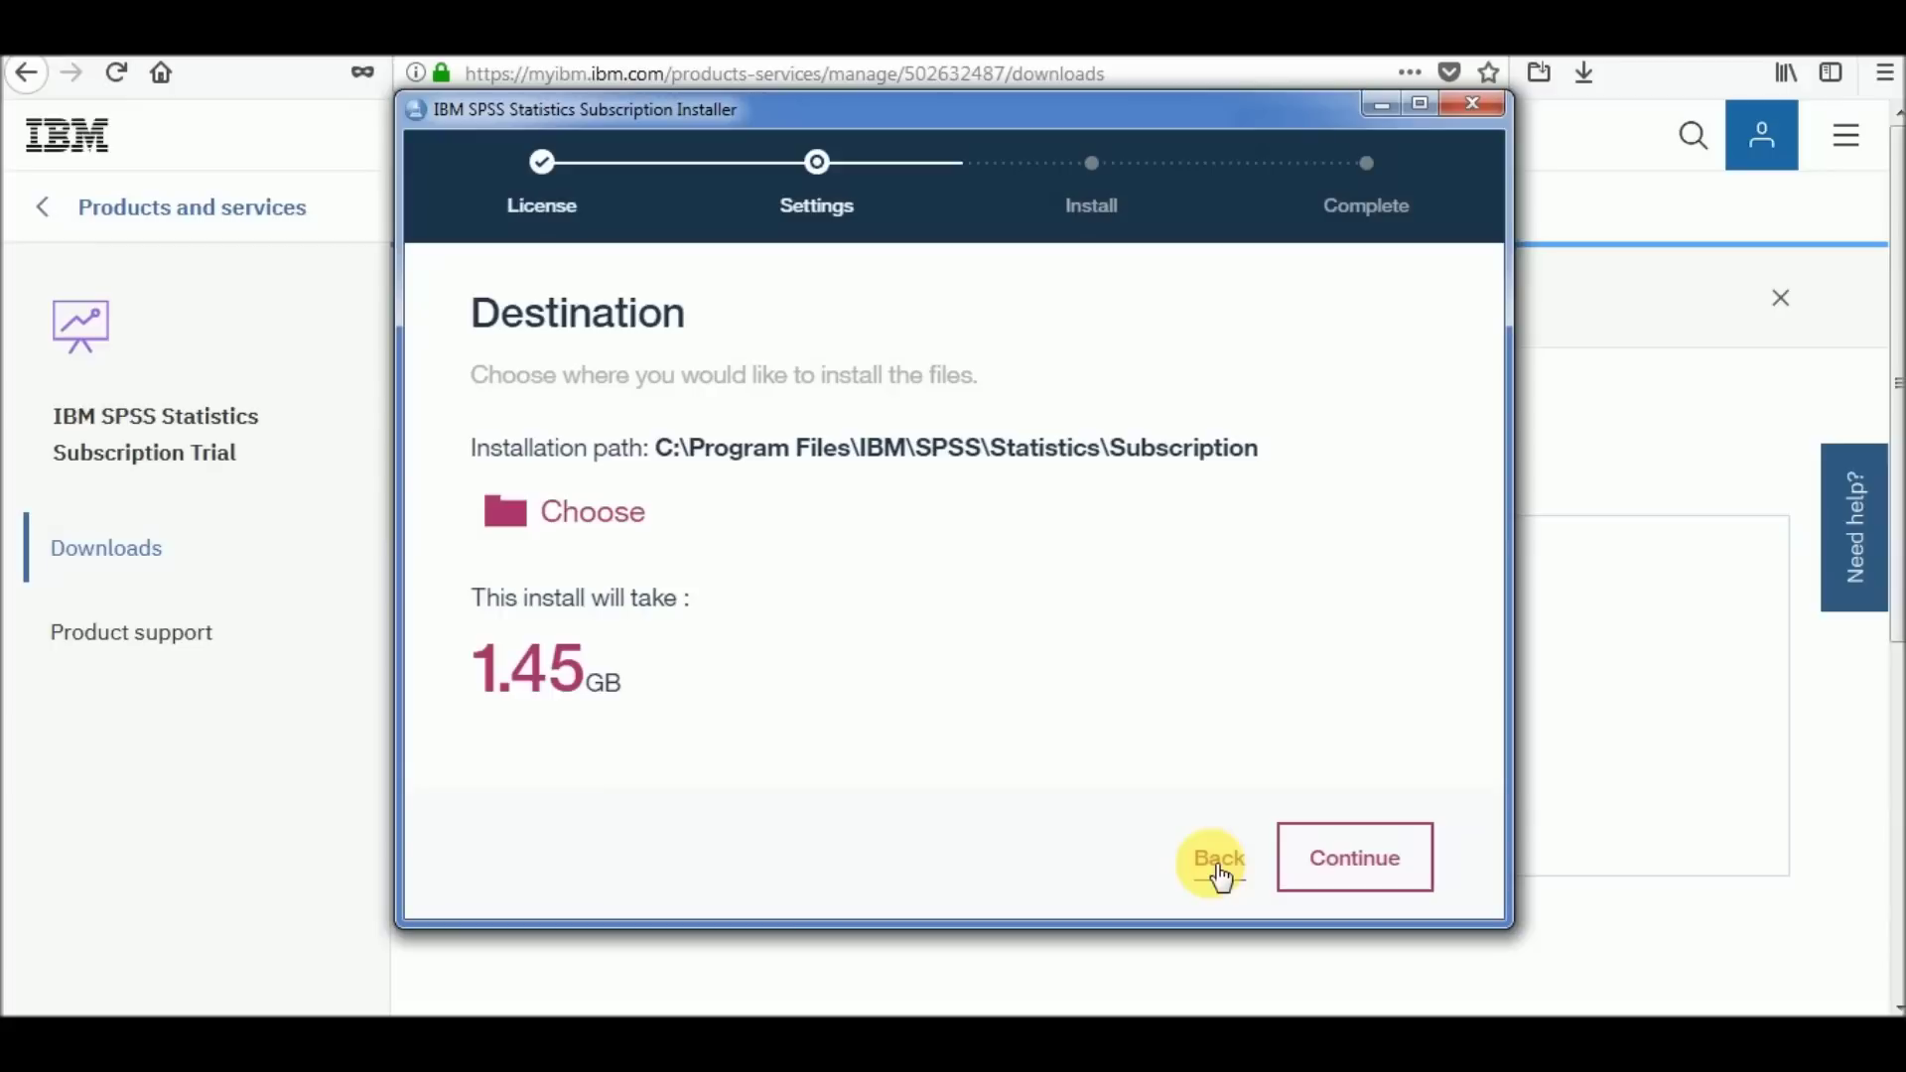
left_click(1218, 860)
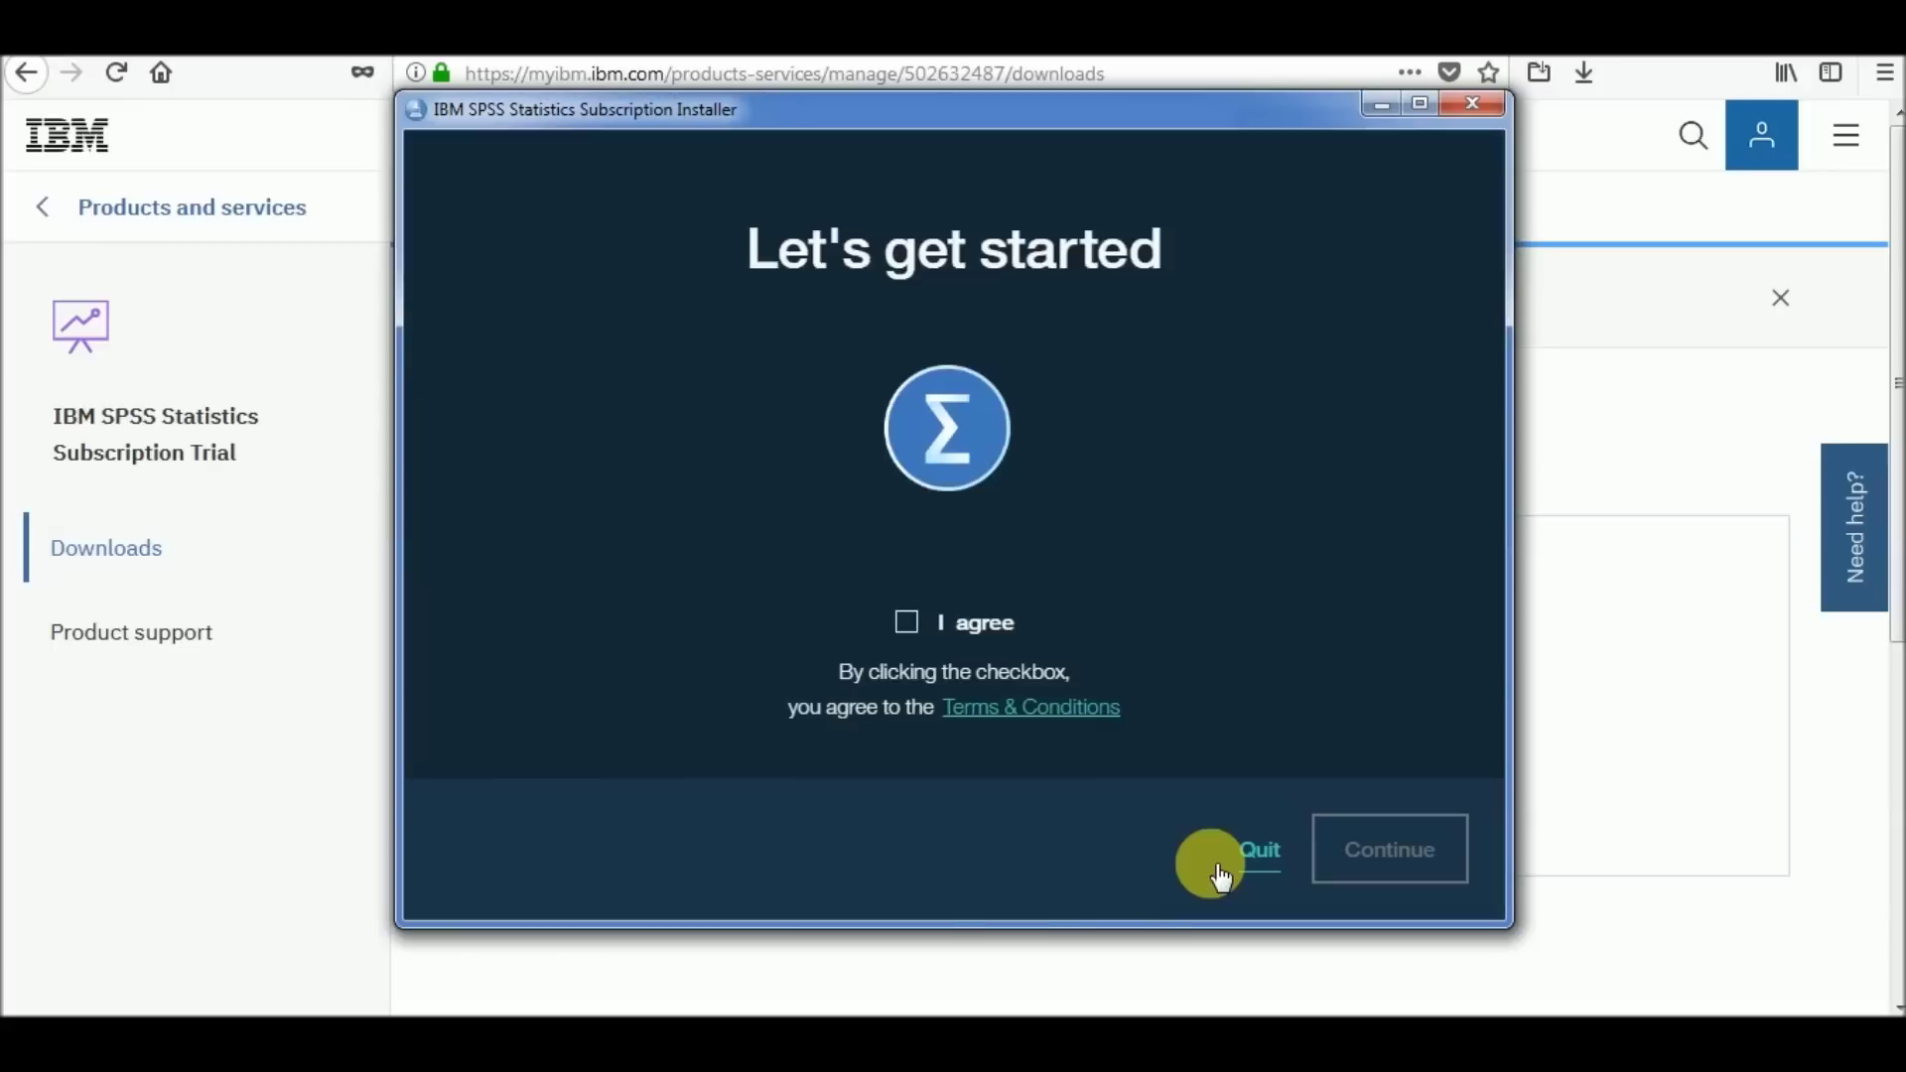
left_click(1270, 852)
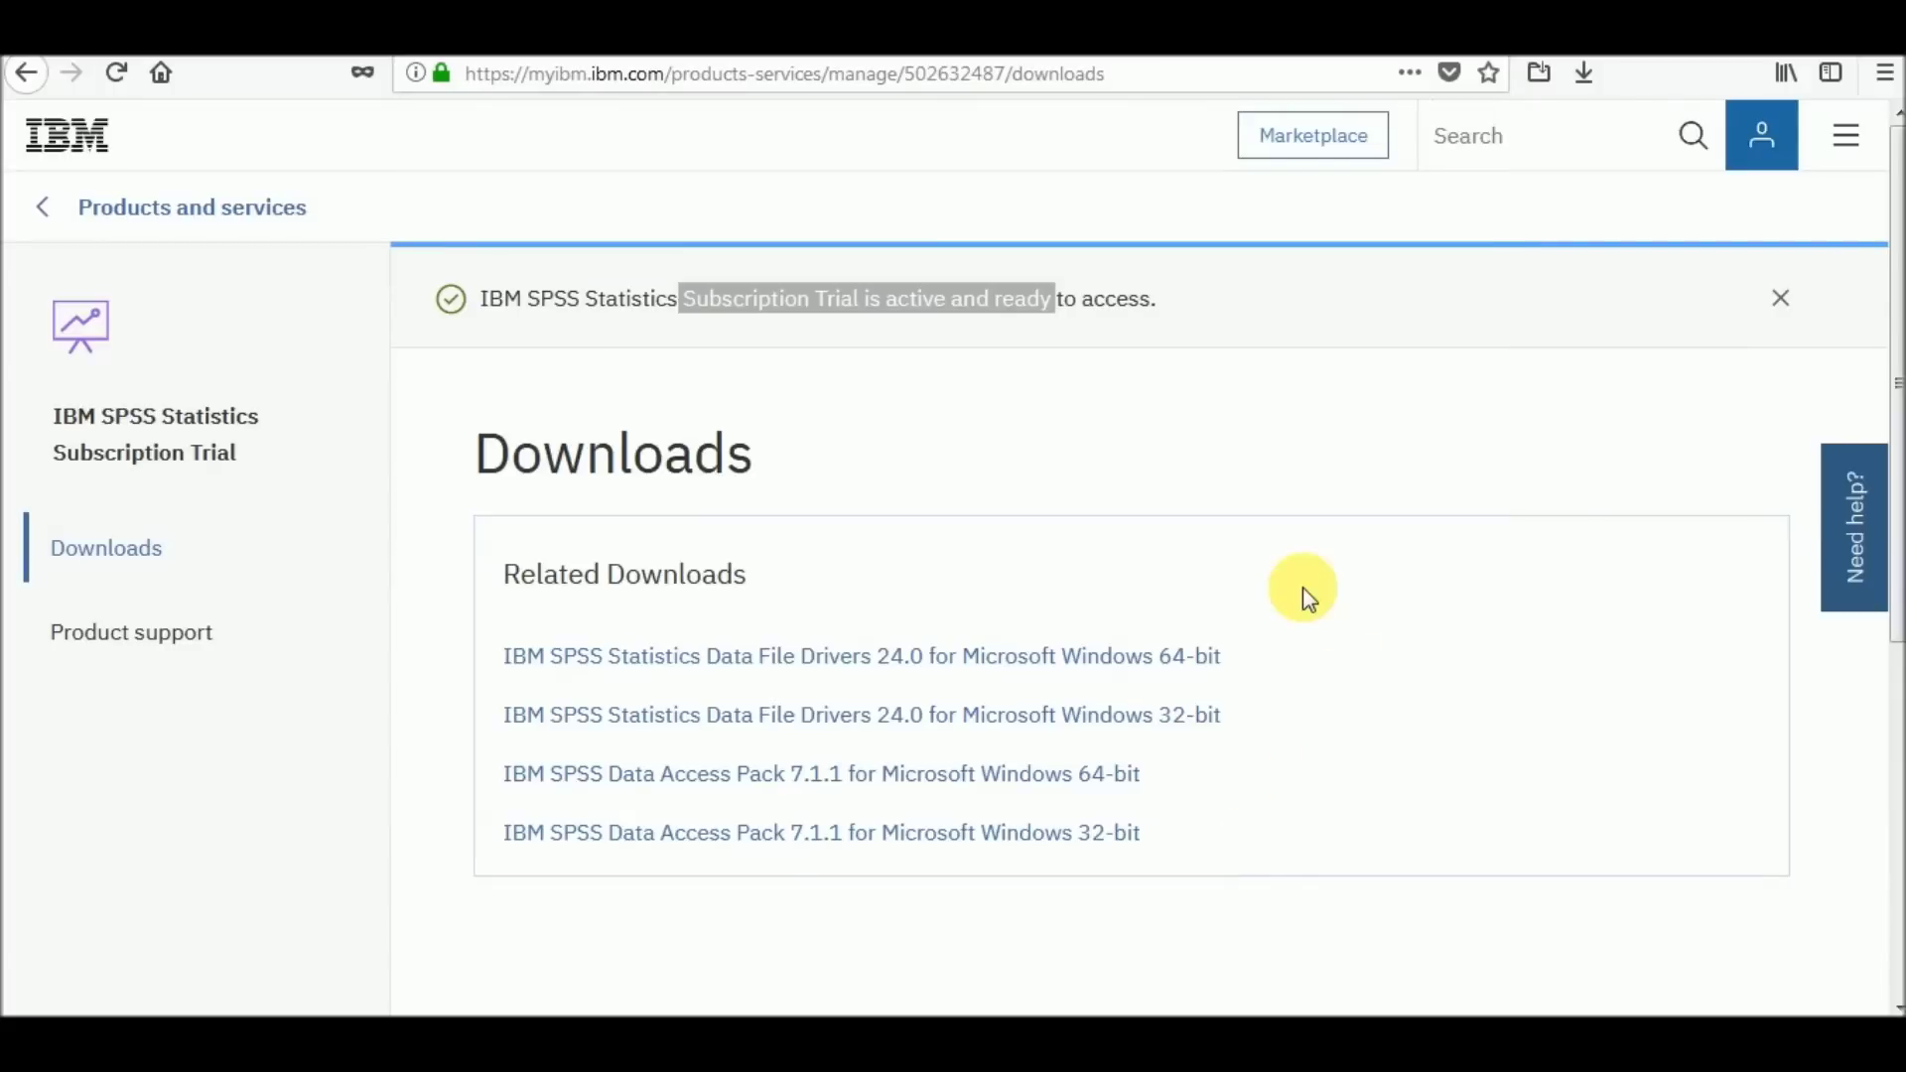